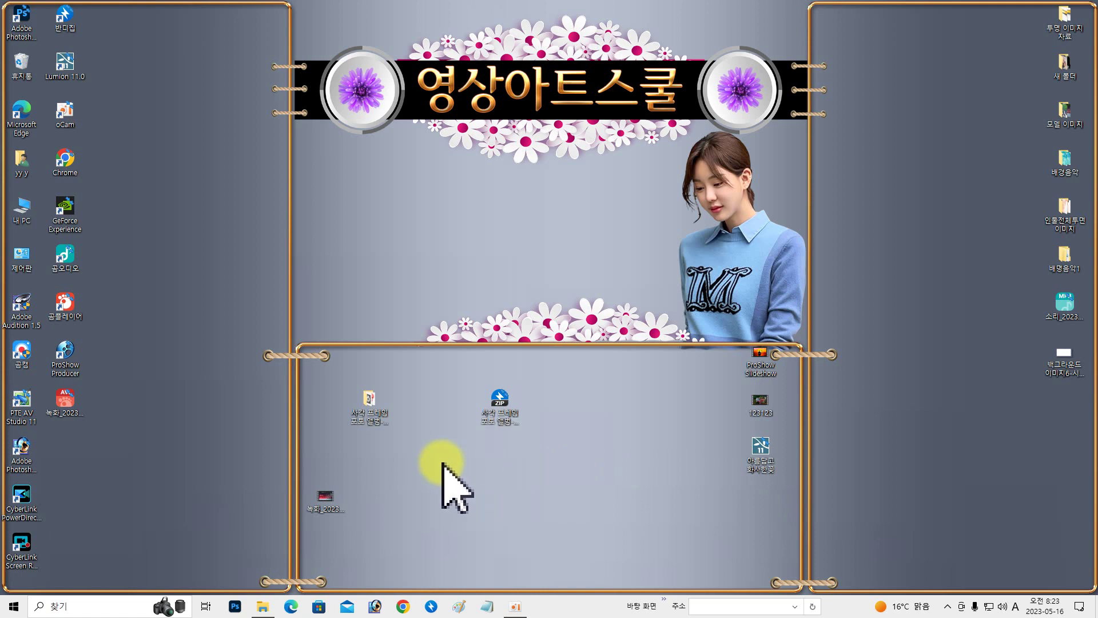
# Move the 사각 프레임 포토 앨범-시음사.pt zip archive and its matching folder onto the empty desktop area beside the shortcuts.
pyautogui.moveTo(498, 403); pyautogui.dragTo(247, 184)
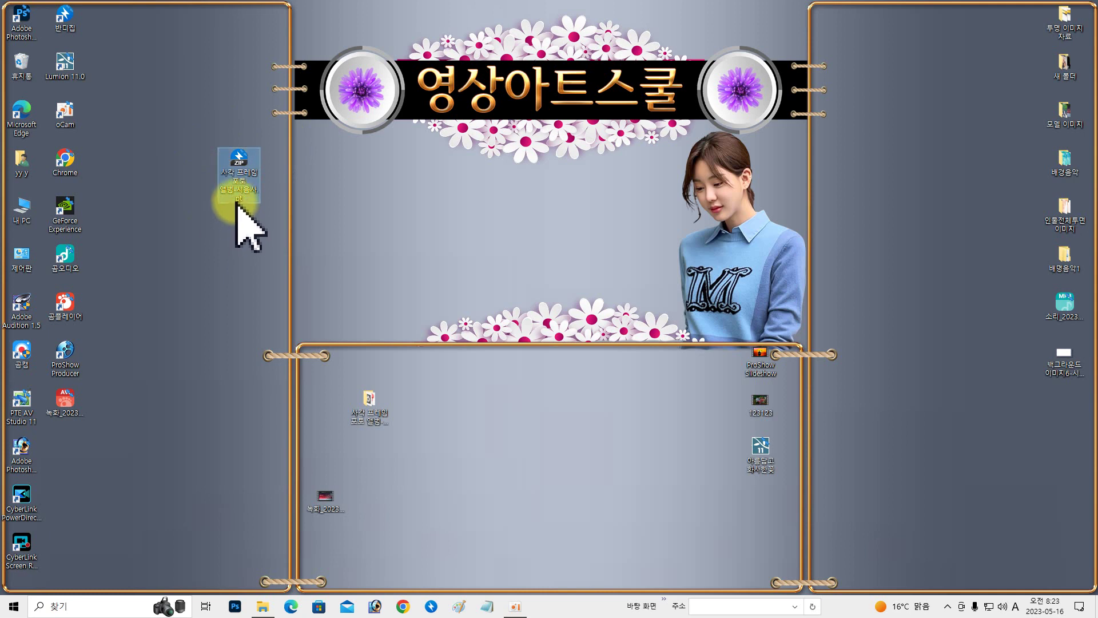
pyautogui.moveTo(244, 177)
pyautogui.mouseDown()
pyautogui.moveTo(383, 300)
pyautogui.moveTo(448, 397)
pyautogui.moveTo(235, 211)
pyautogui.moveTo(225, 183)
pyautogui.mouseUp()
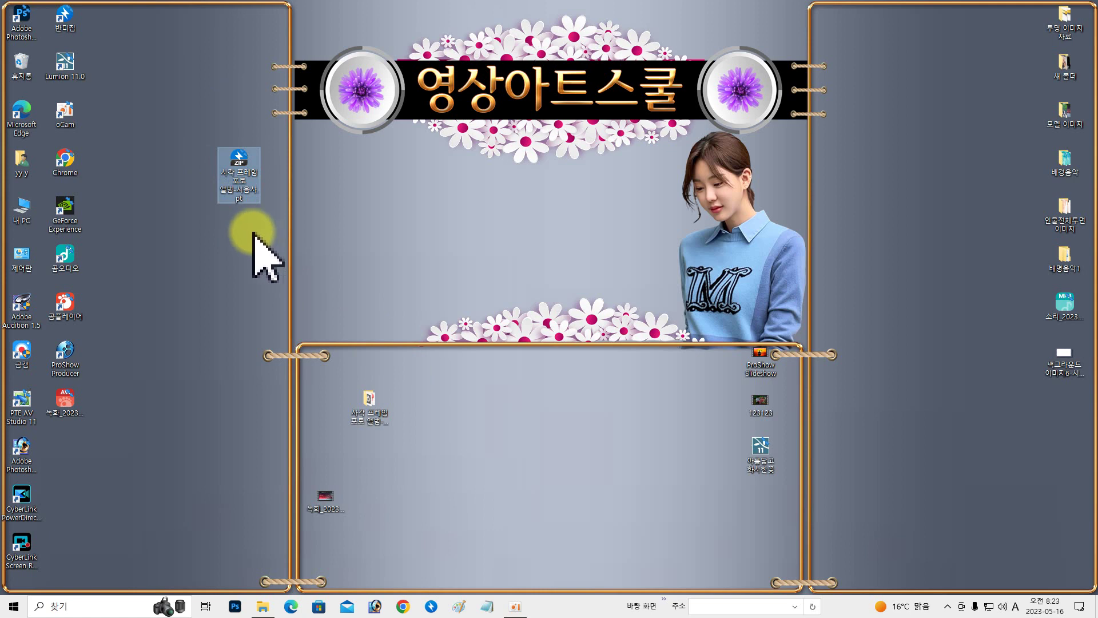
pyautogui.rightClick(238, 166)
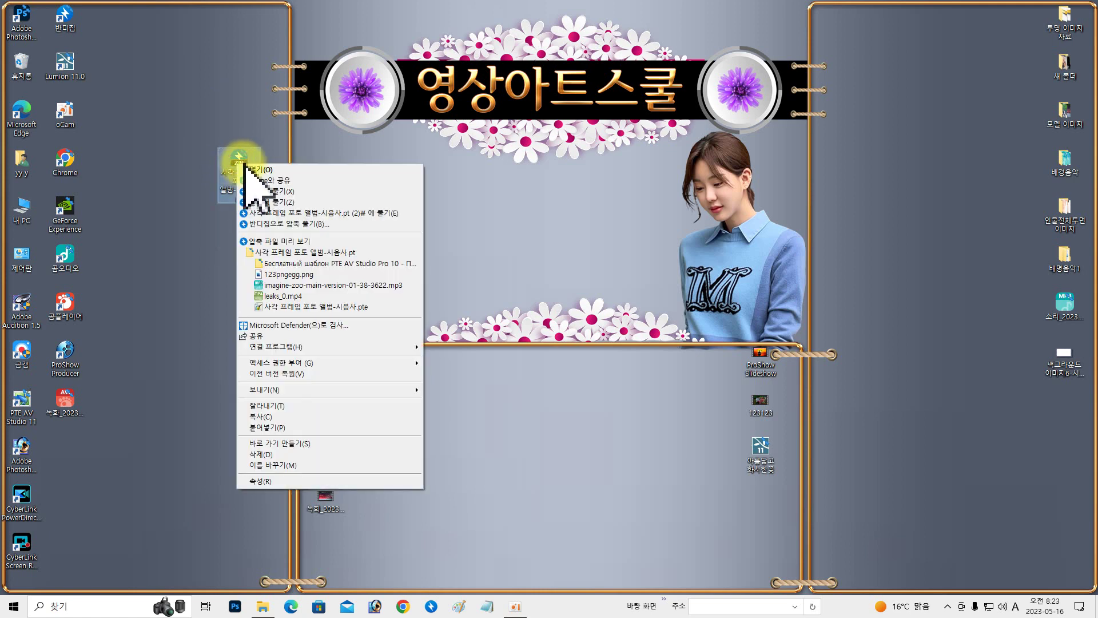
pyautogui.click(267, 190)
pyautogui.moveTo(376, 417); pyautogui.dragTo(230, 254)
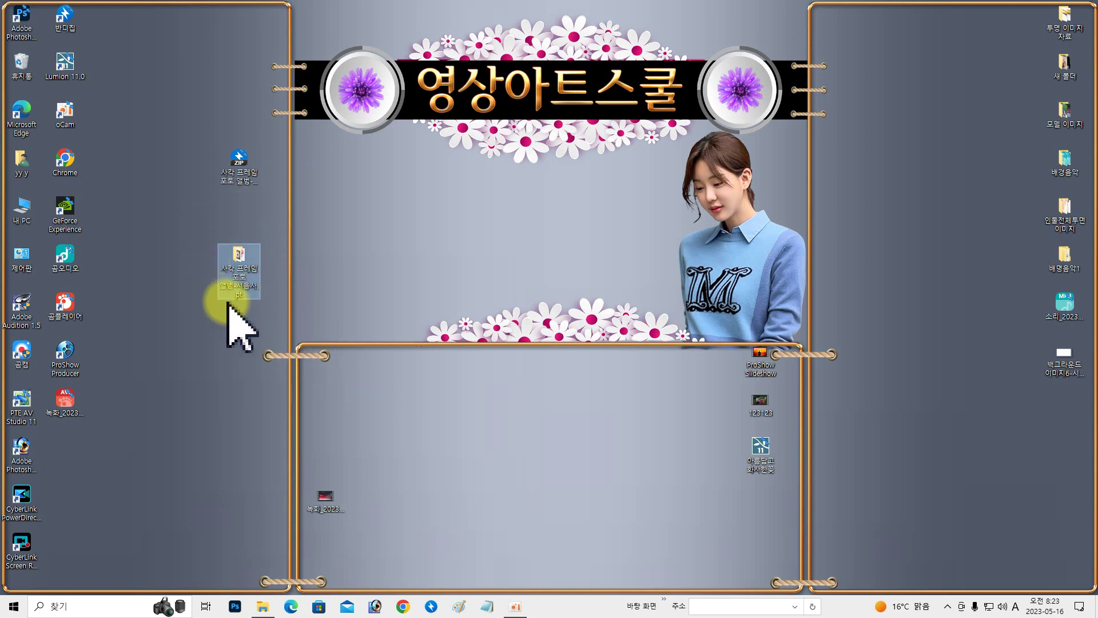
# Open the 사각 프레임 포토 앨범-시음사 project from the folder in PTE AV Studio and edit slide 1's objects and animation.
pyautogui.doubleClick(243, 258)
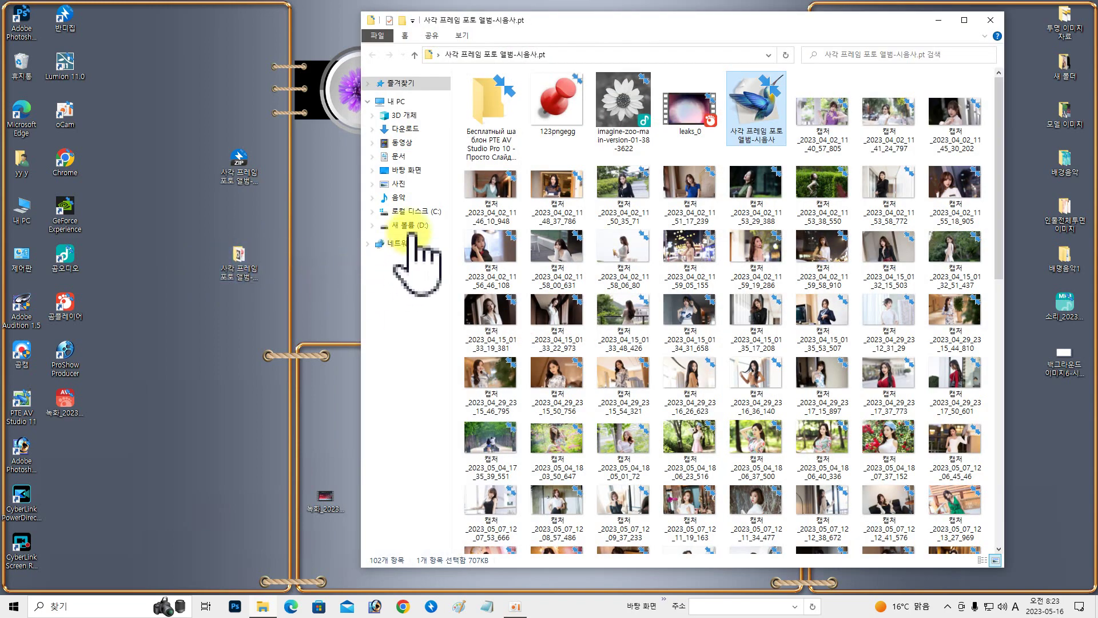
pyautogui.doubleClick(756, 102)
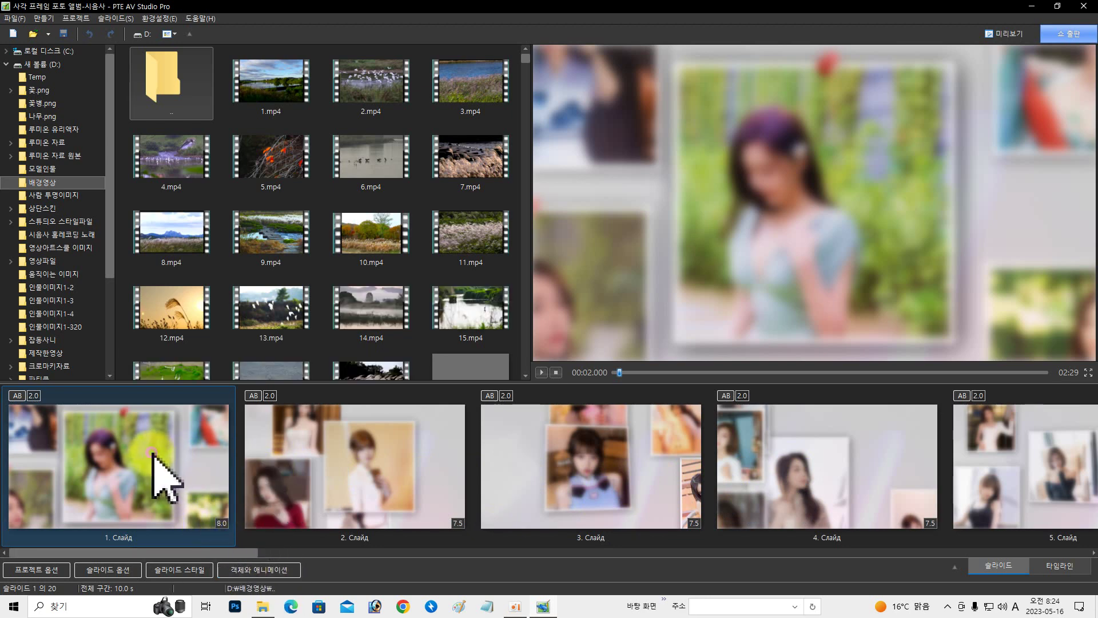
pyautogui.click(246, 569)
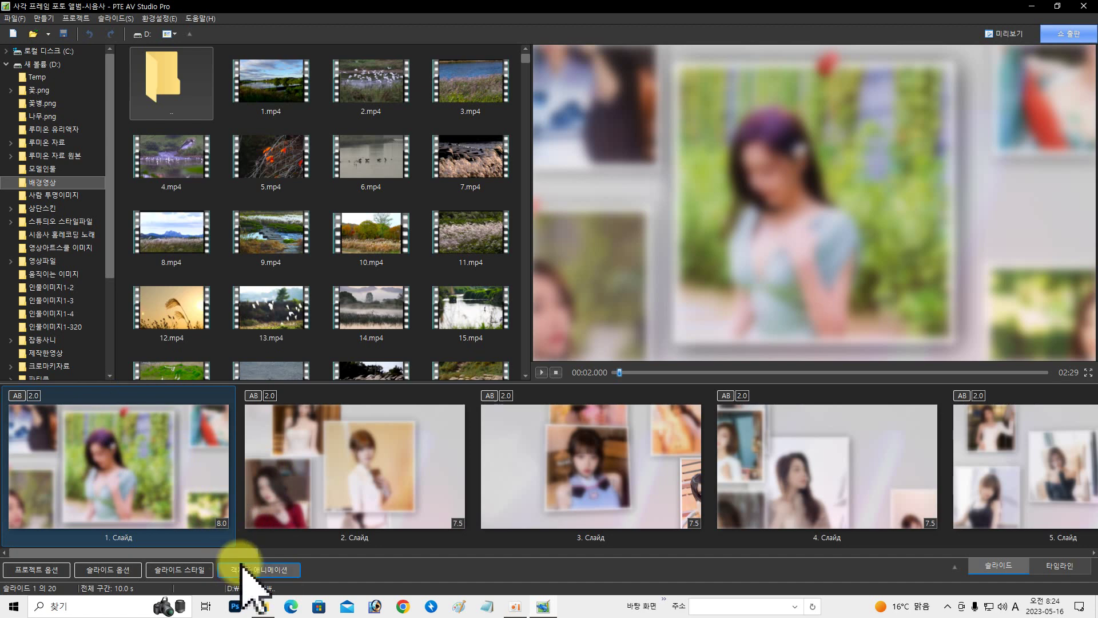
pyautogui.click(276, 575)
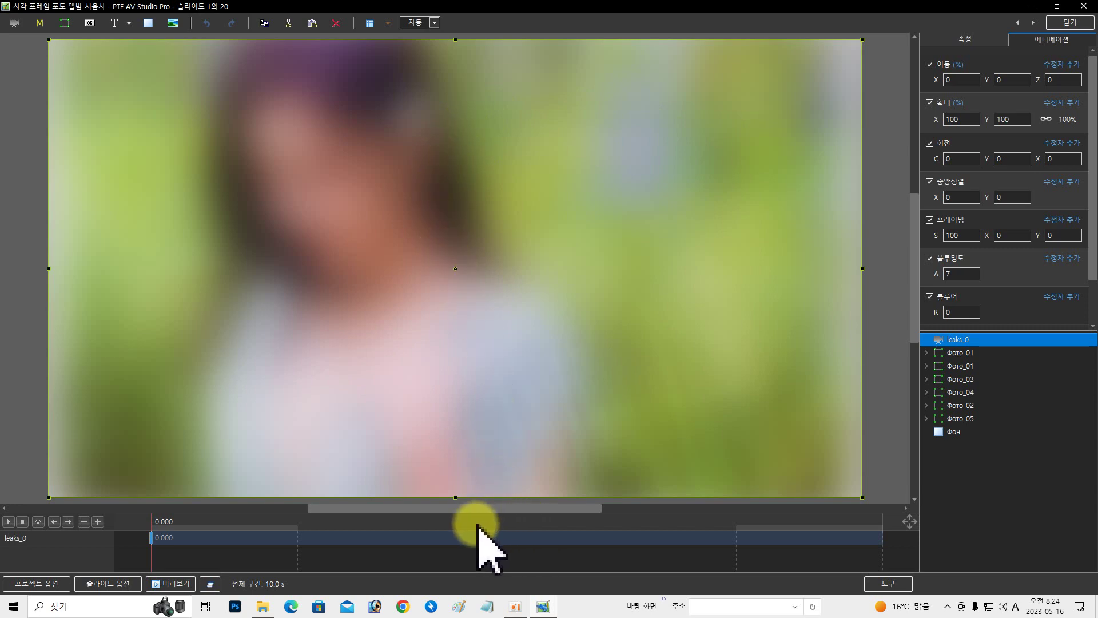
# Show slide 1 at 5.560 seconds and expand the first Фото_01 group down to its фото_01 image.
pyautogui.click(558, 521)
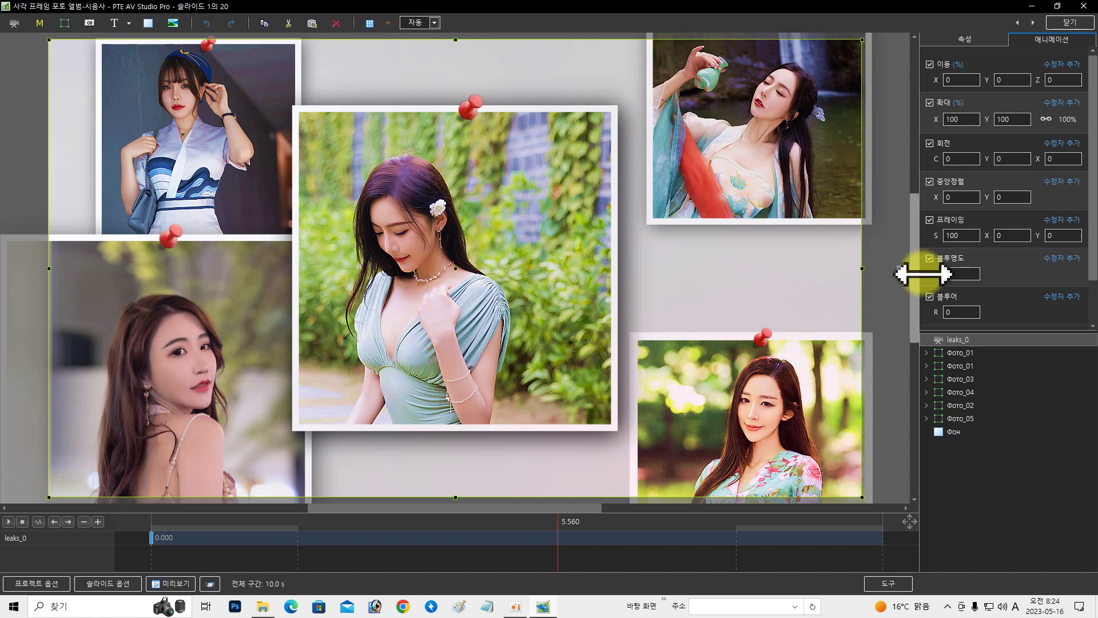
pyautogui.click(926, 353)
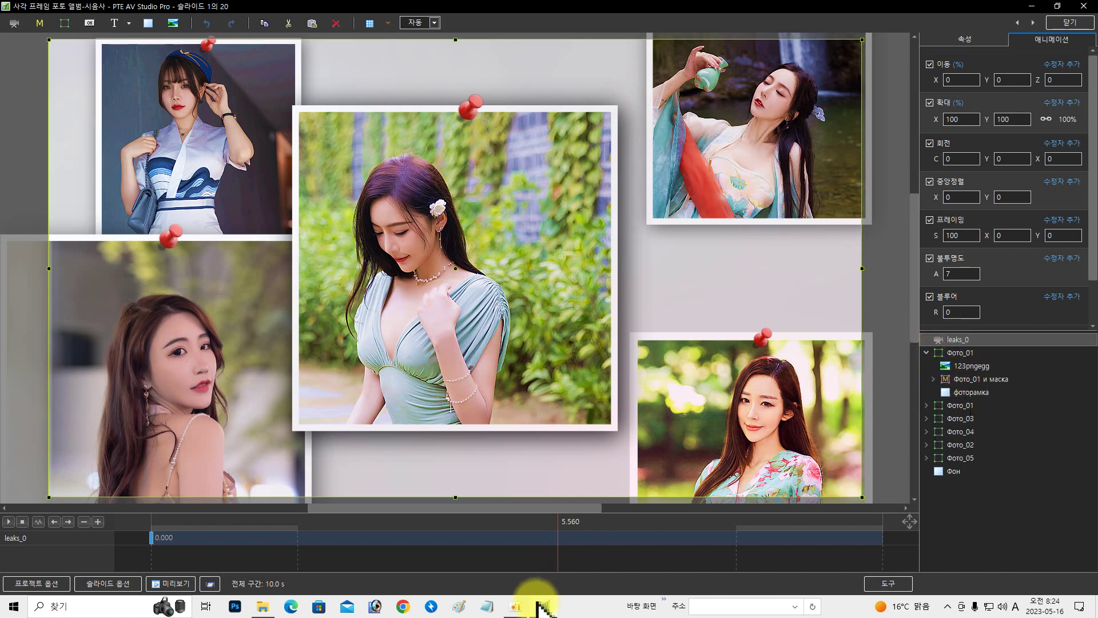
pyautogui.click(515, 606)
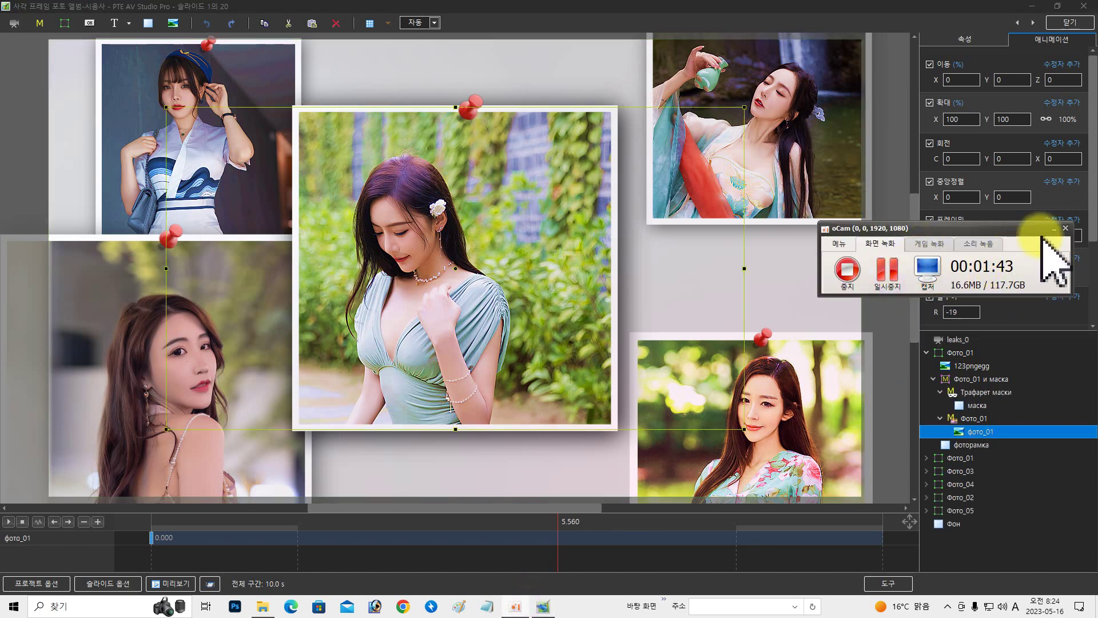
pyautogui.click(1054, 228)
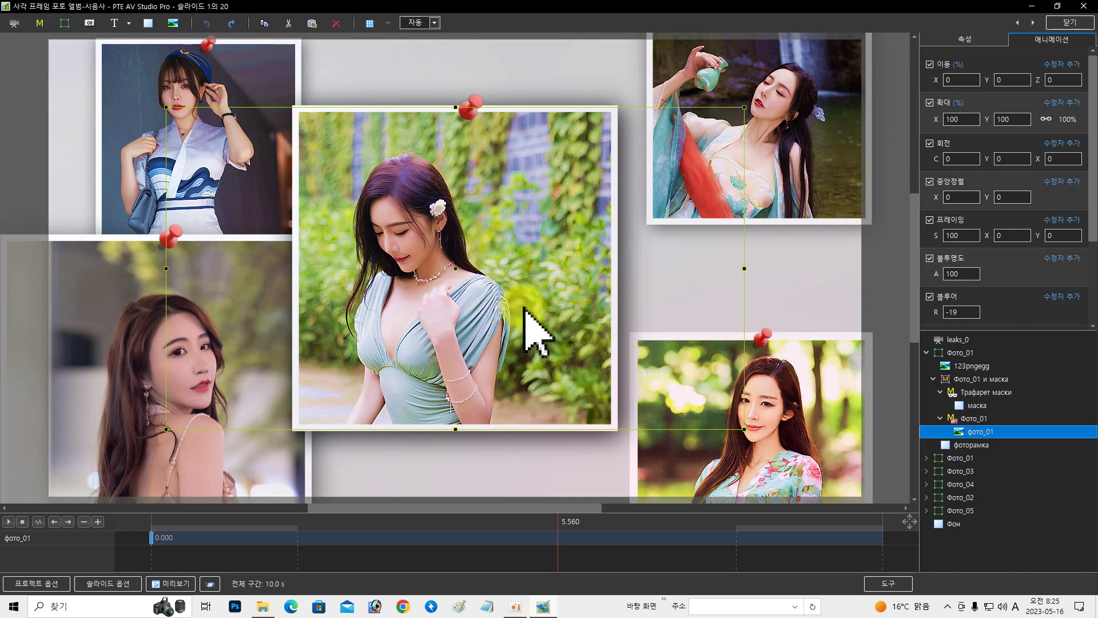
pyautogui.moveTo(913, 230); pyautogui.dragTo(910, 191)
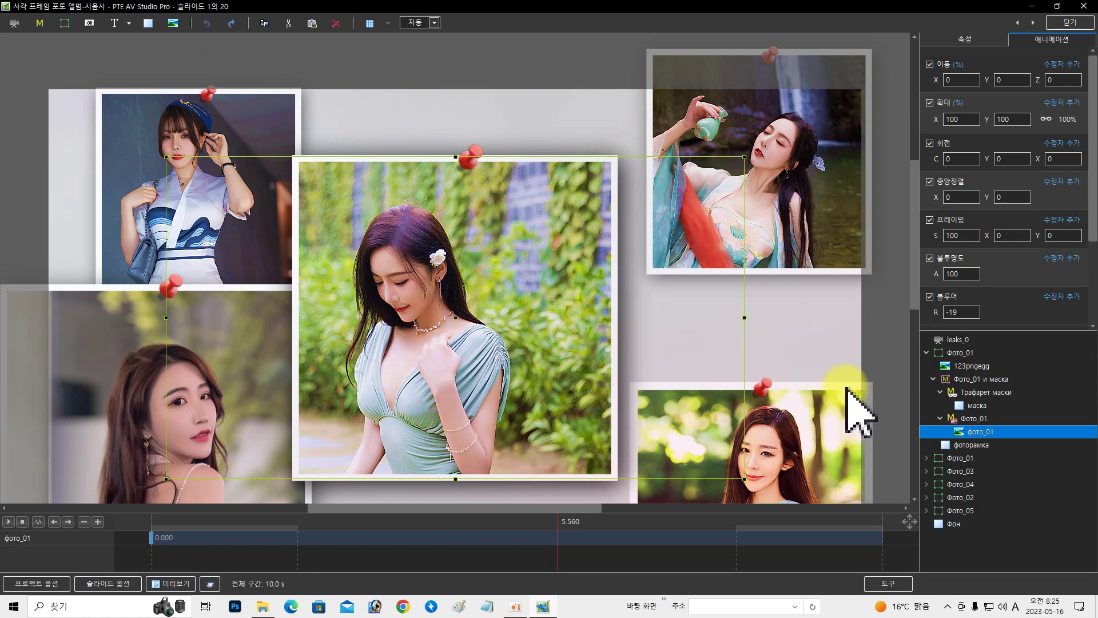
# Delete the 123pngegg pushpin from both Фото_01 groups and the Фото_03 group on slide 1.
pyautogui.click(967, 366)
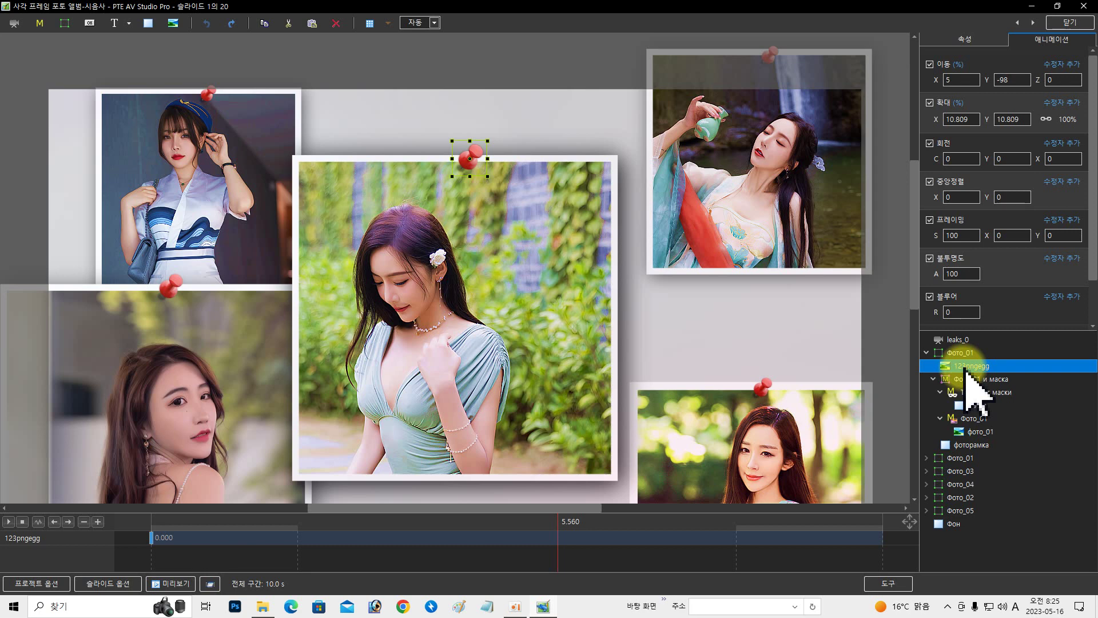
pyautogui.press('Delete')
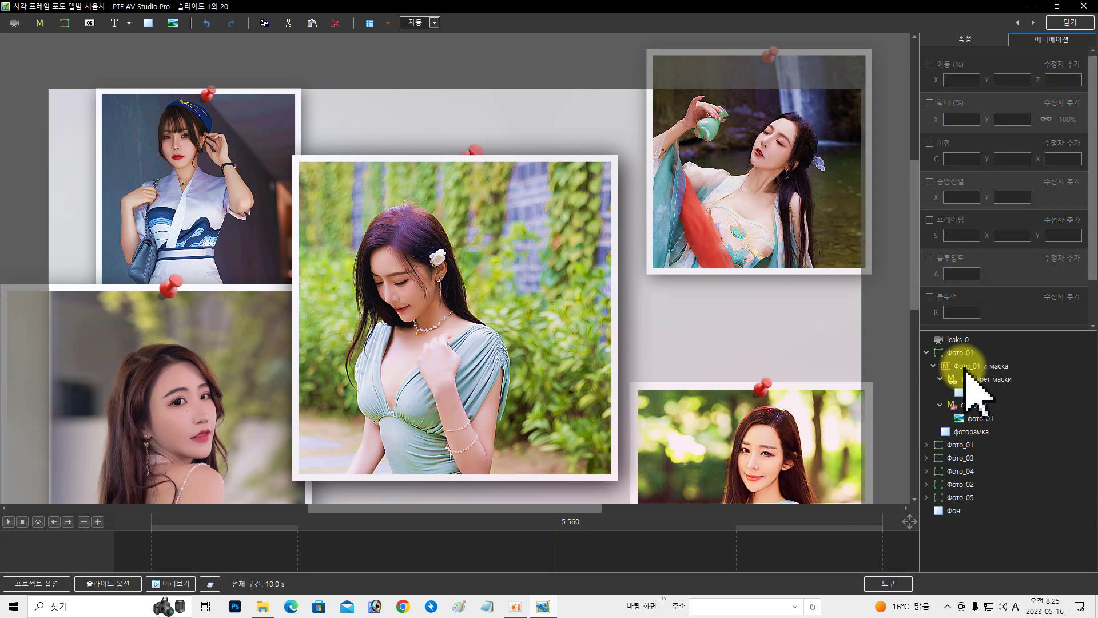
pyautogui.hotkey('ctrl', 'z')
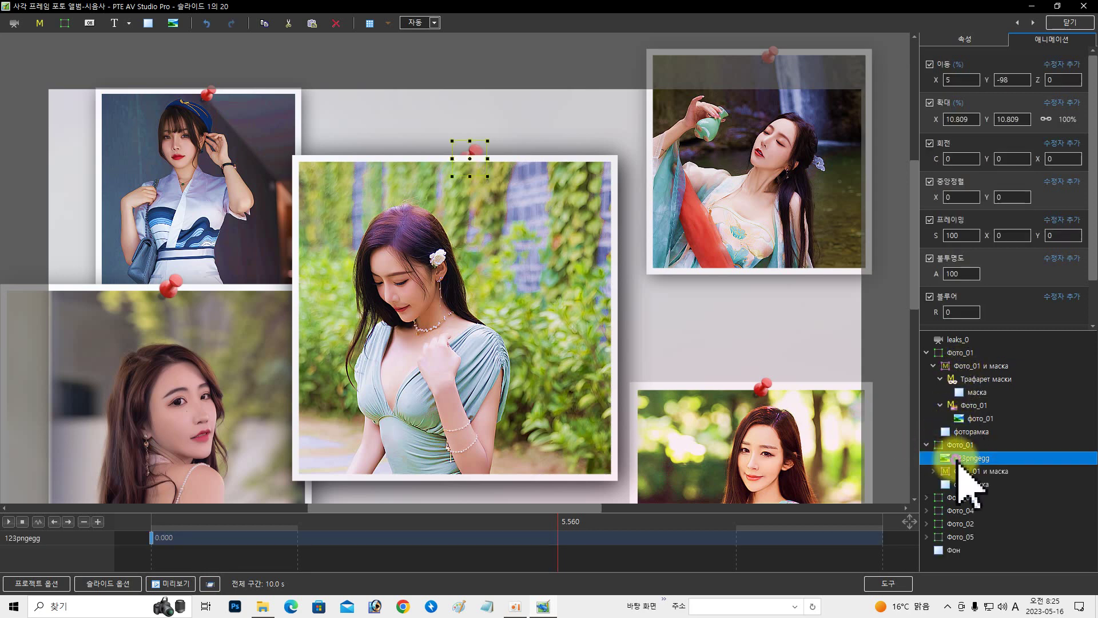
pyautogui.press('Delete')
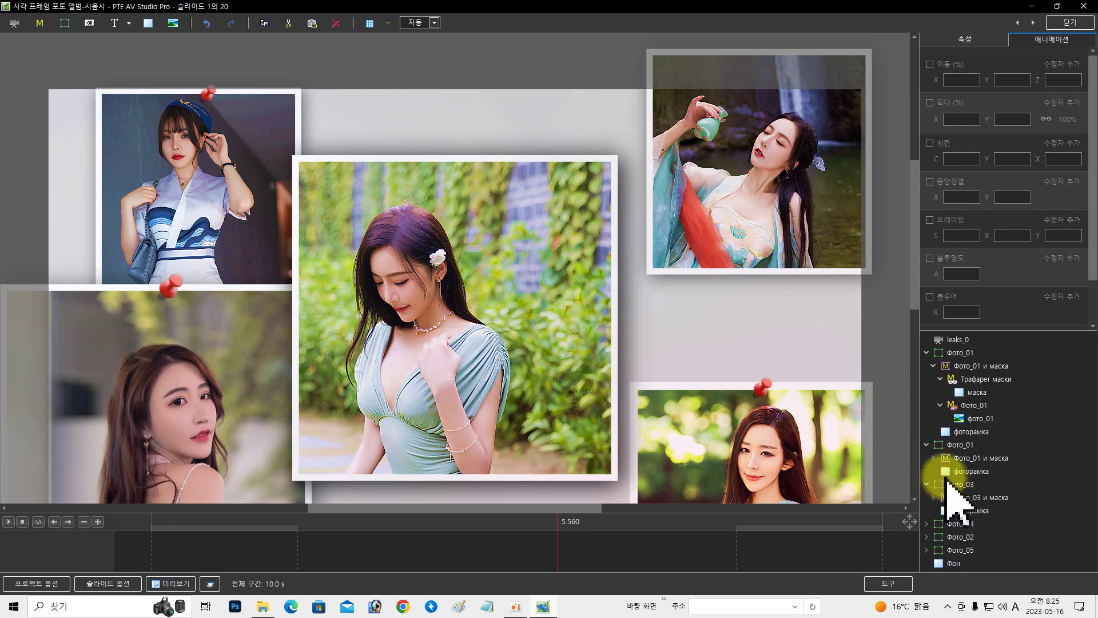
# Copy the 123pngegg pushpin from the Фото_04 group on slide 1.
pyautogui.click(927, 524)
pyautogui.scroll(-1, 989, 518)
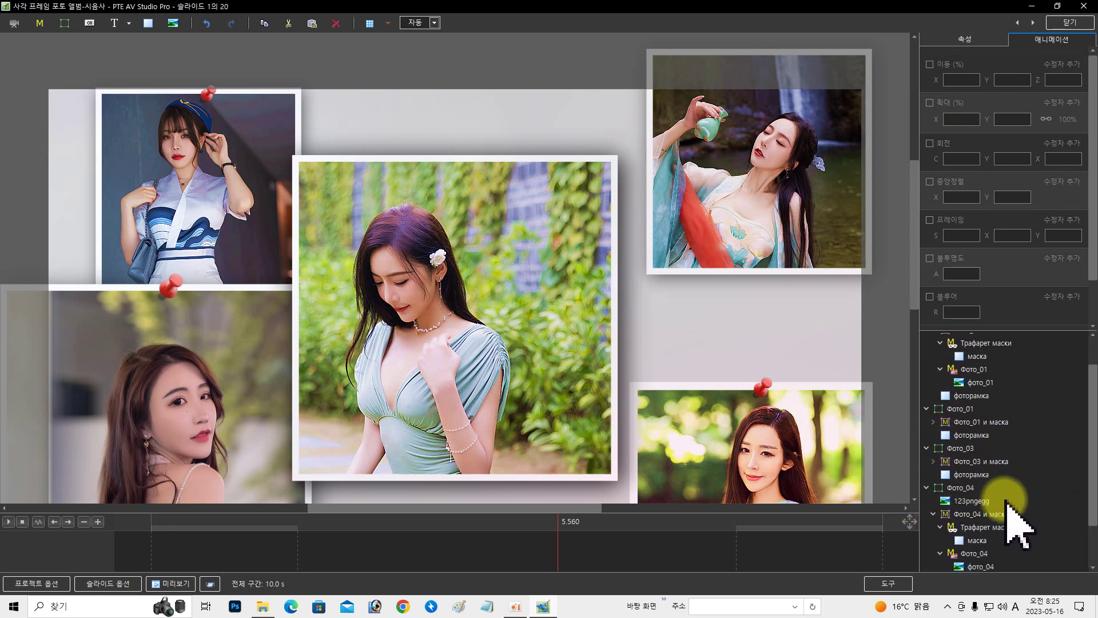
pyautogui.click(968, 502)
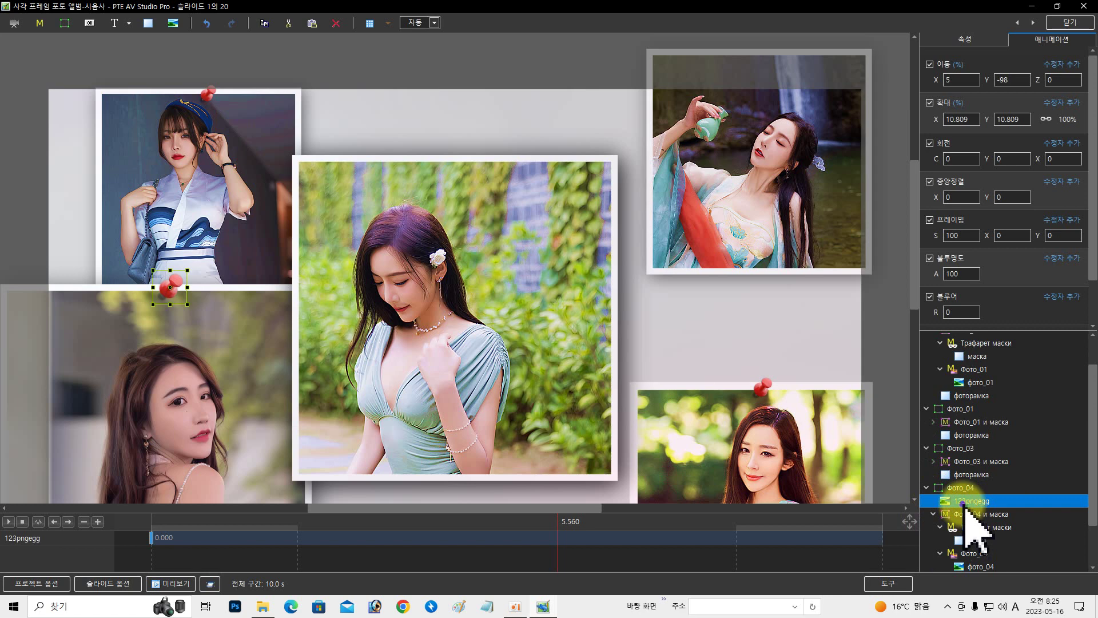
pyautogui.rightClick(964, 502)
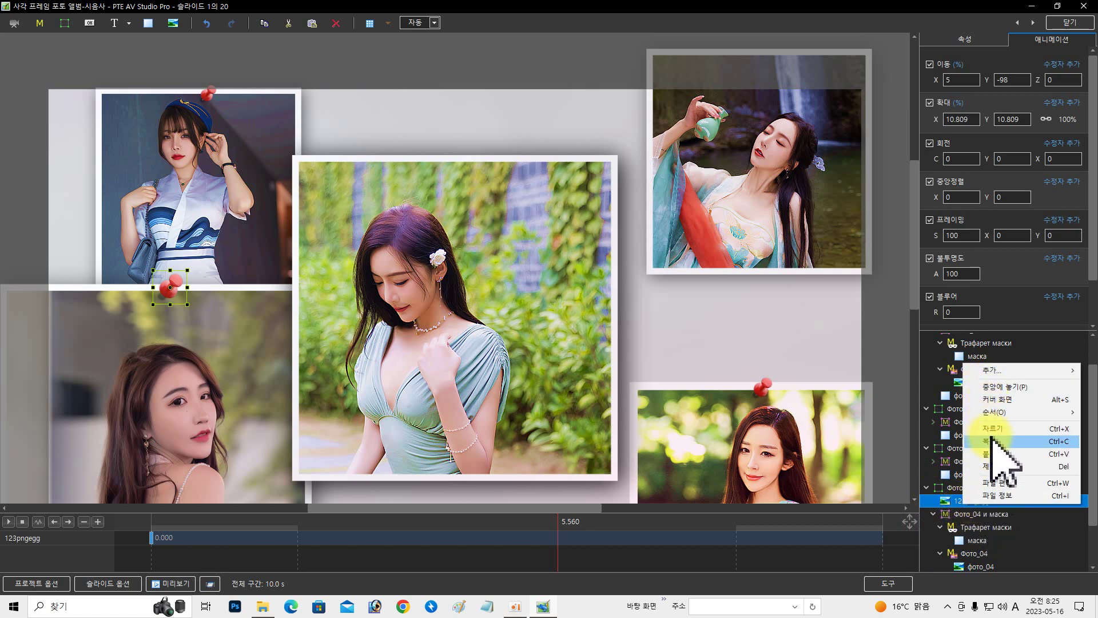
pyautogui.click(992, 441)
# Paste the copied 123pngegg pushpin into the Фото_06 group on slide 2, viewing the slide at 13.103 seconds.
pyautogui.click(1032, 23)
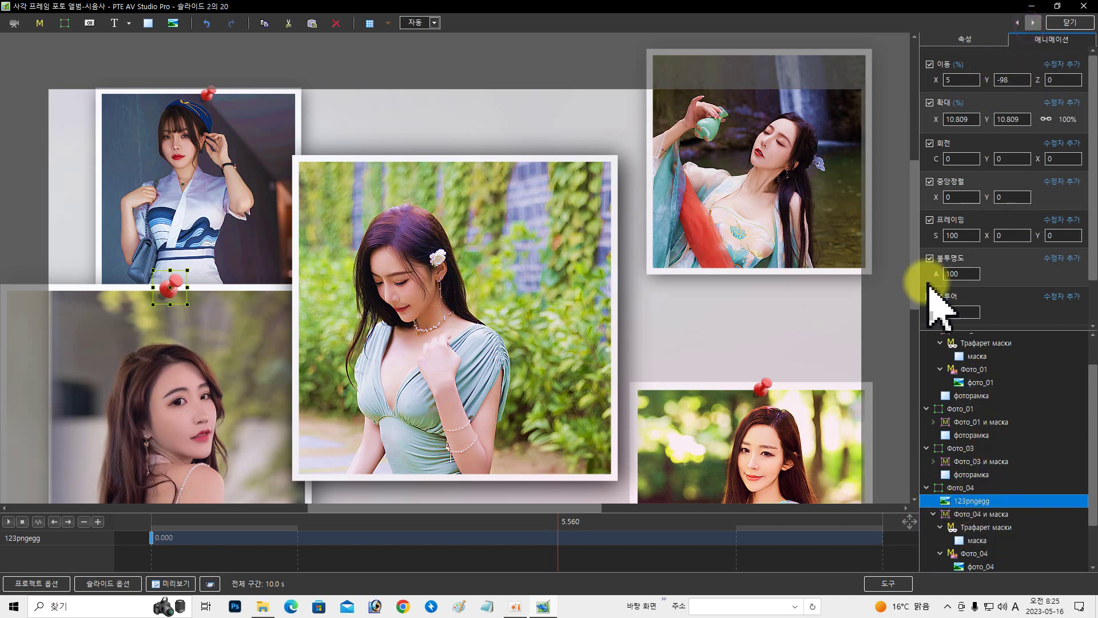
pyautogui.click(927, 353)
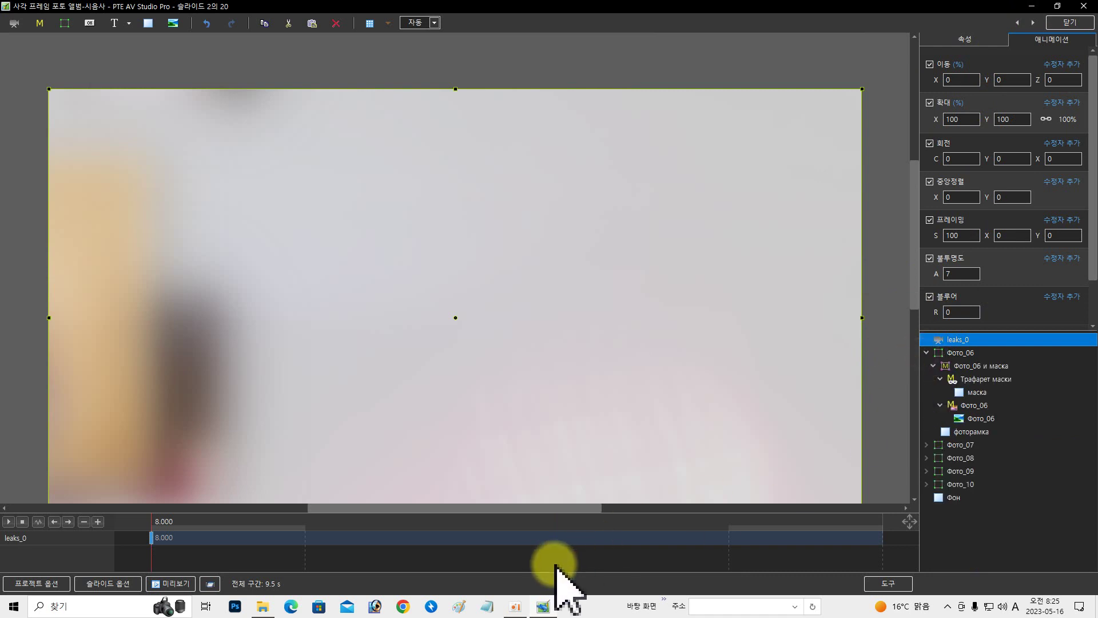
pyautogui.click(544, 524)
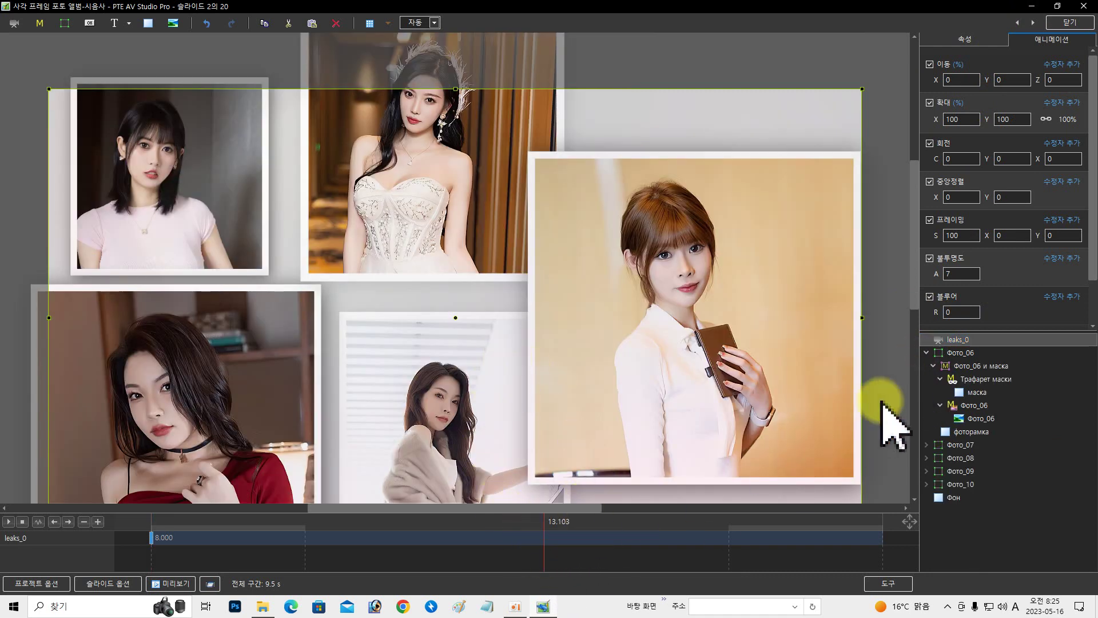
pyautogui.click(957, 352)
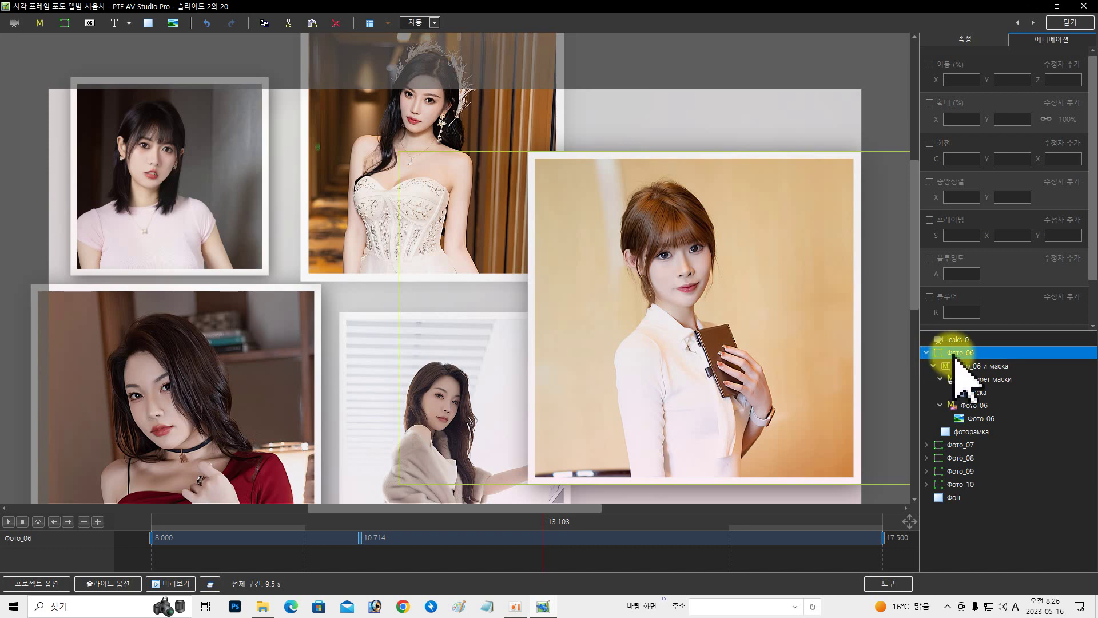
pyautogui.rightClick(954, 356)
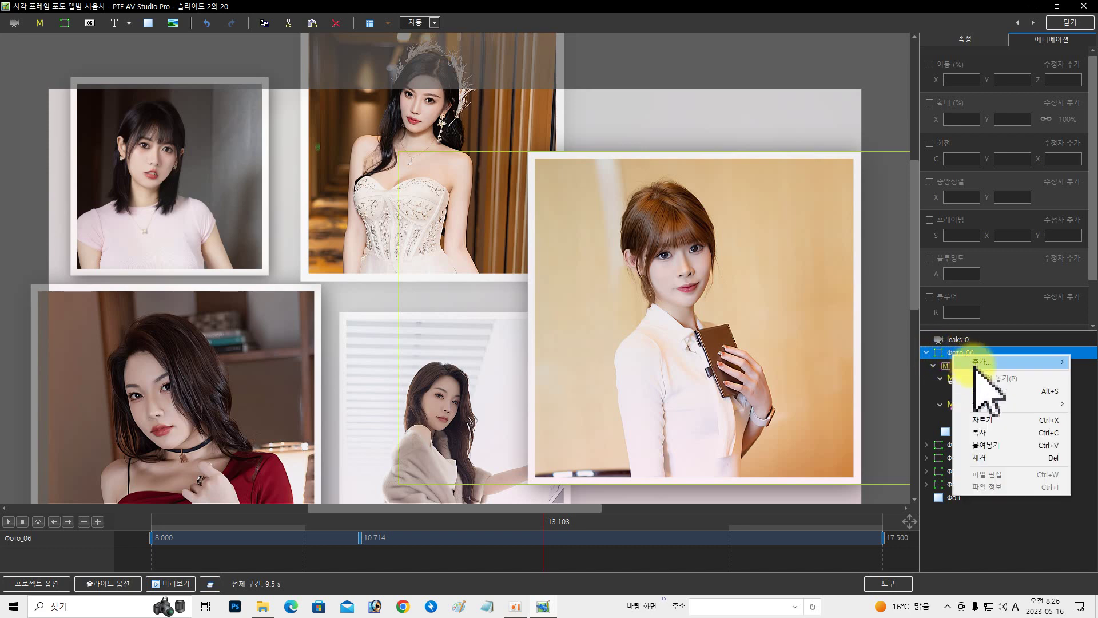
pyautogui.click(985, 445)
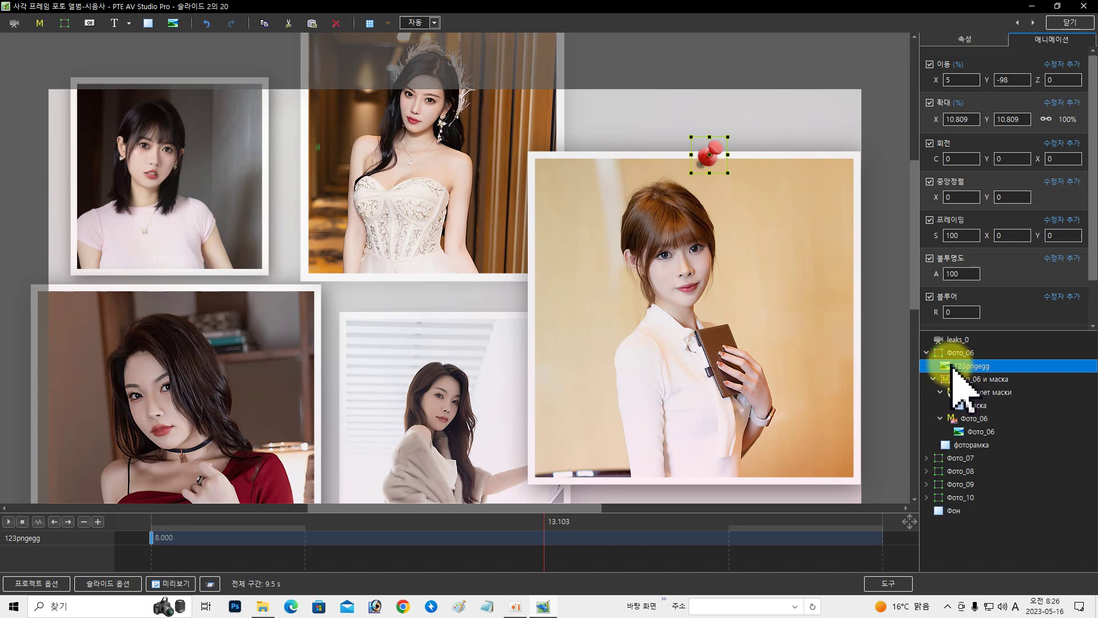
# Delete the pasted pushpin from the Фото_06 group on slide 2 and return to slide 1.
pyautogui.press('Delete')
pyautogui.click(926, 353)
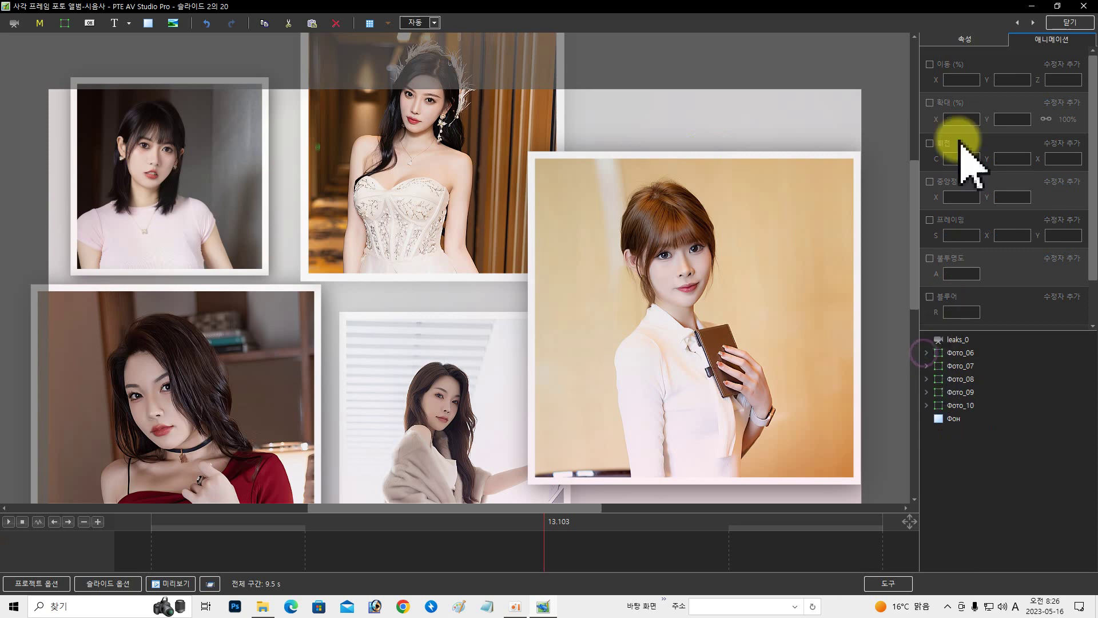
pyautogui.click(1017, 22)
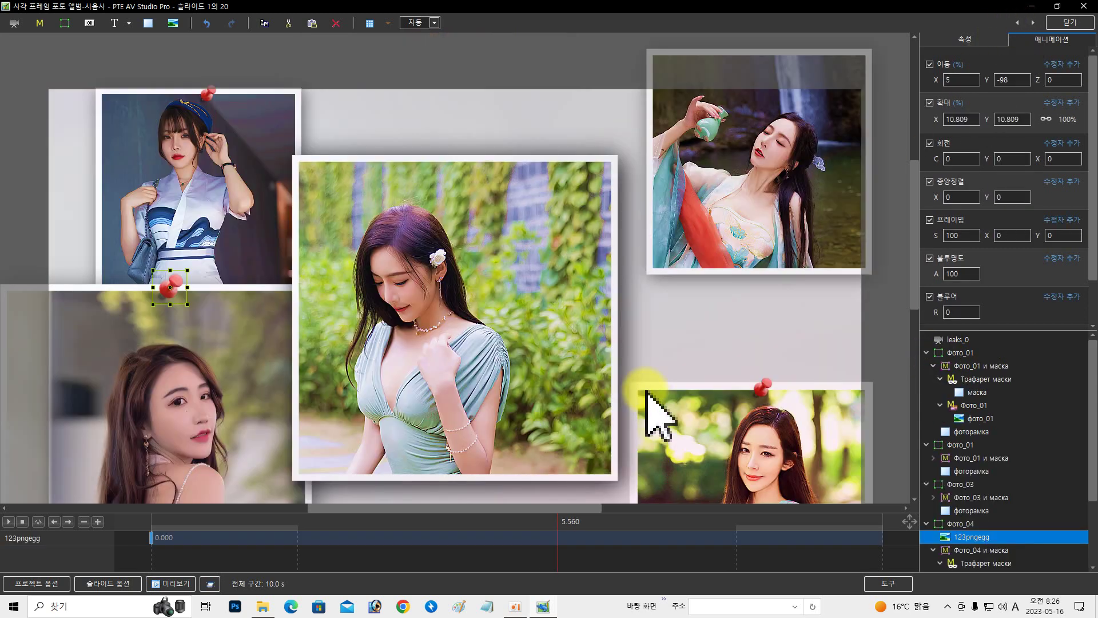
# Delete the 123pngegg pushpin from the Фото_04 group on slide 1.
pyautogui.click(926, 445)
pyautogui.click(926, 457)
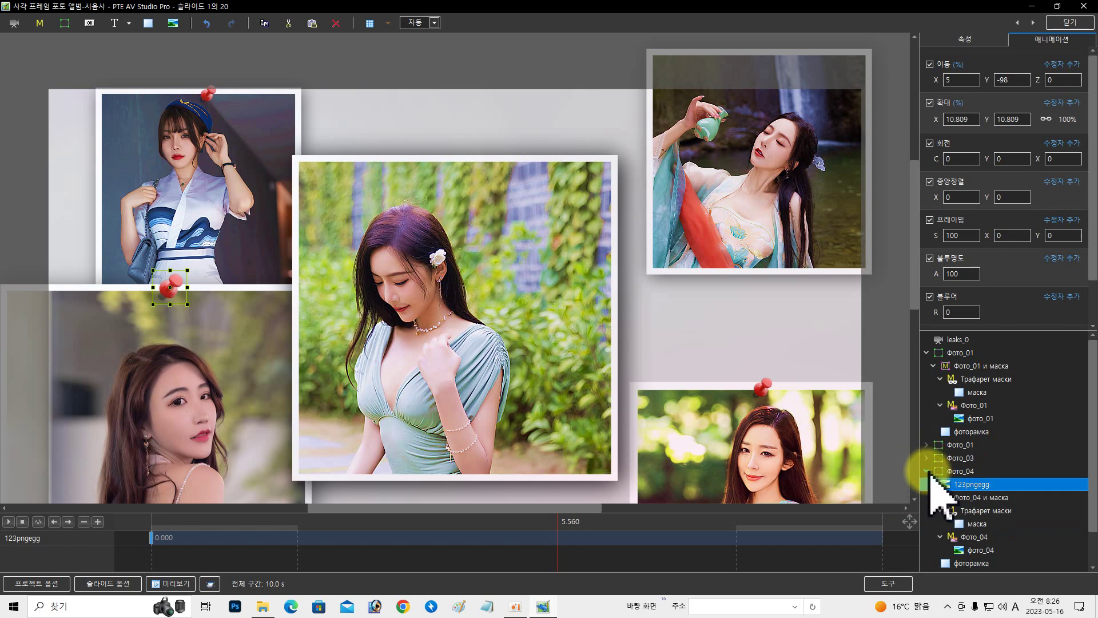
pyautogui.click(927, 471)
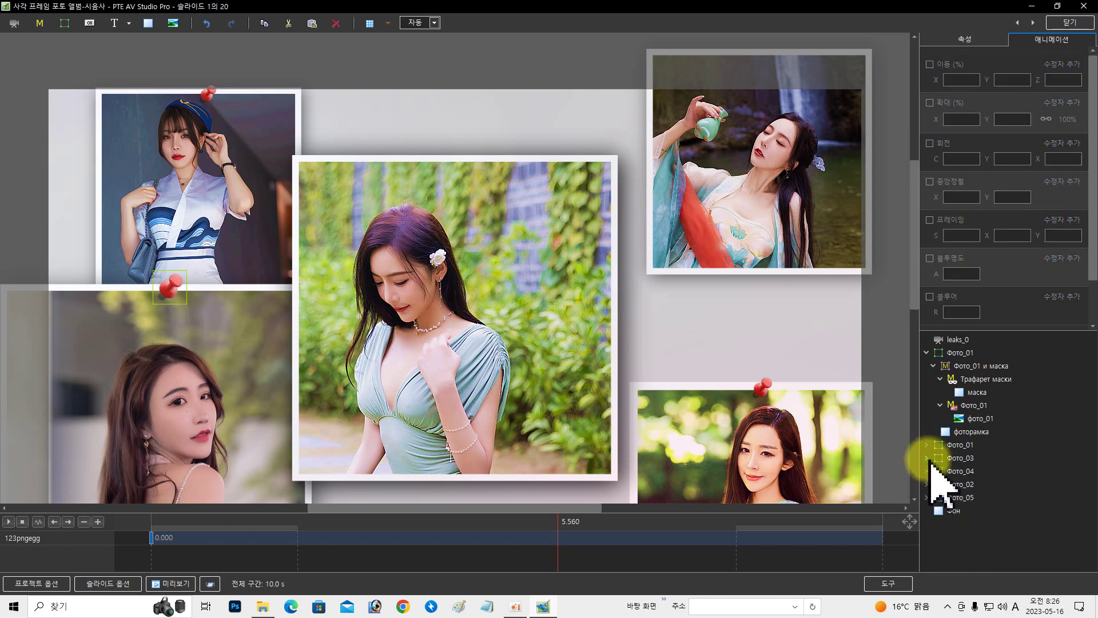
pyautogui.click(927, 445)
pyautogui.click(926, 483)
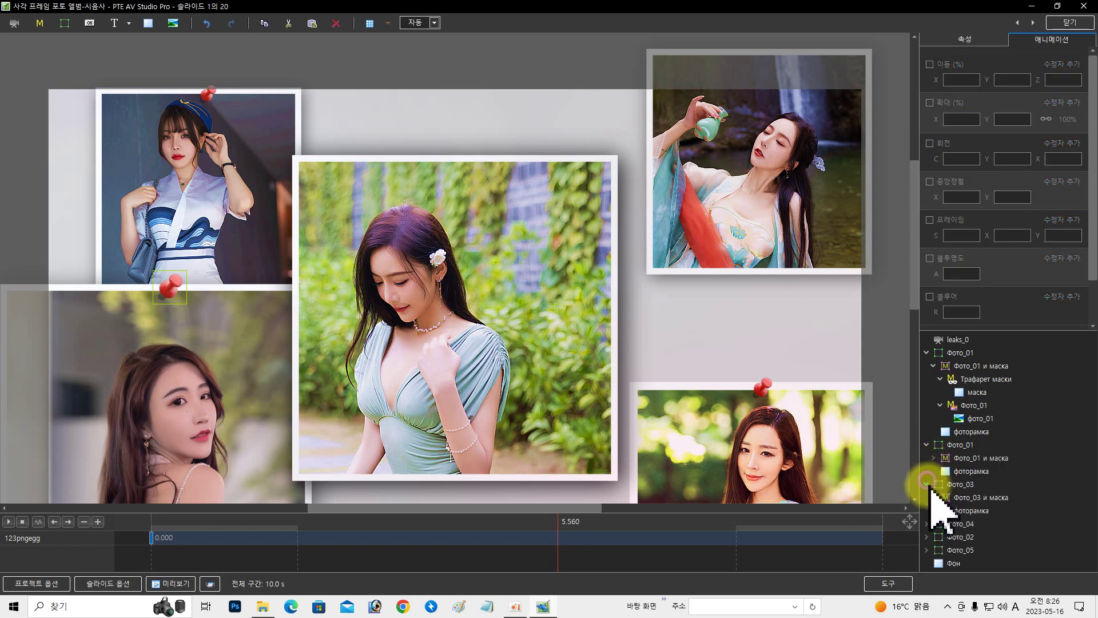
pyautogui.click(926, 523)
pyautogui.scroll(-1, 952, 532)
pyautogui.click(952, 514)
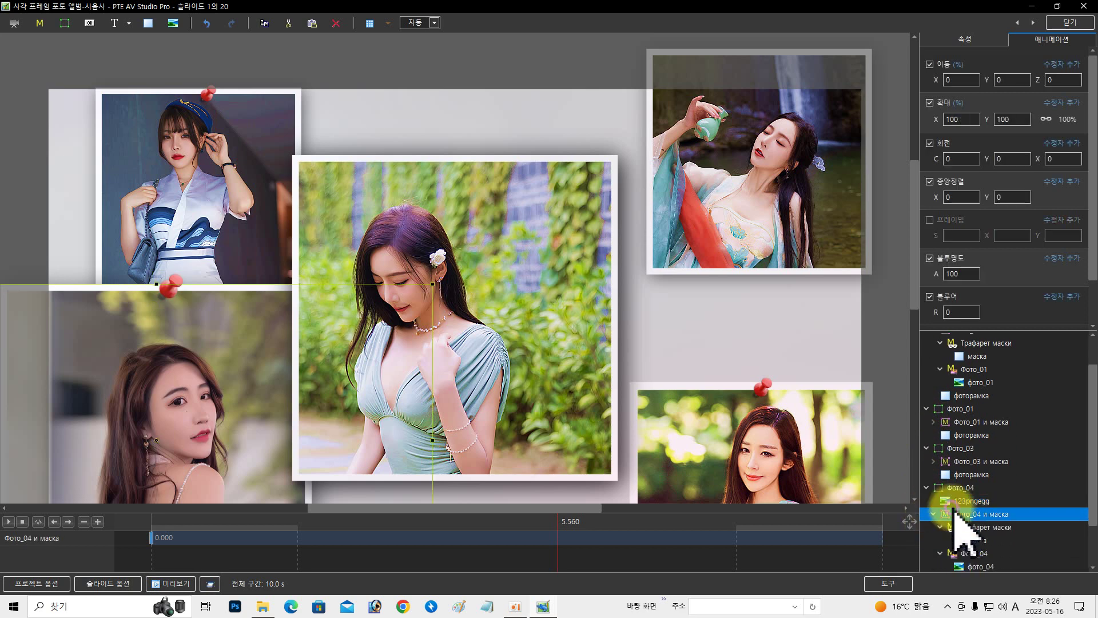
pyautogui.click(952, 501)
pyautogui.press('Delete')
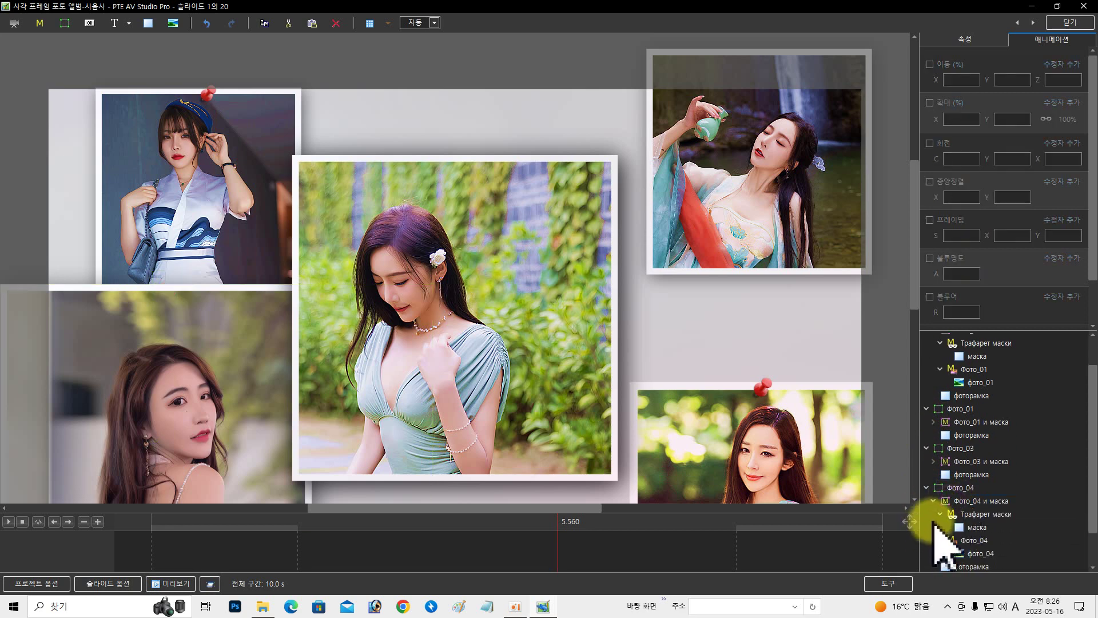
# Expand the Фото_02 group on slide 1 and delete its 123pngegg pushpin.
pyautogui.scroll(-1, 936, 529)
pyautogui.click(926, 538)
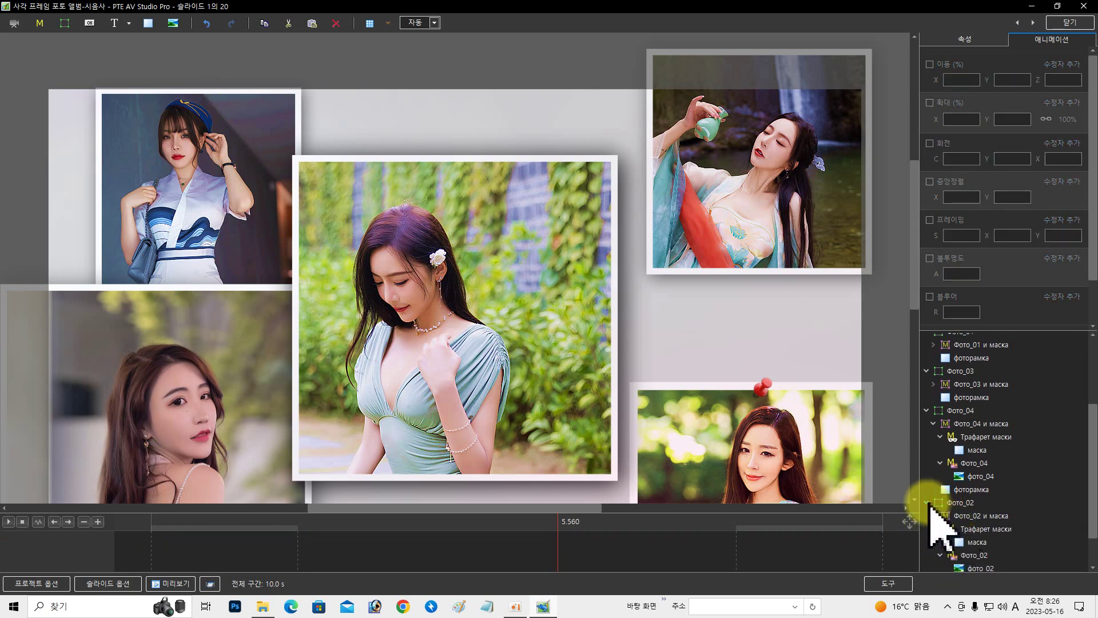
pyautogui.scroll(-1, 927, 504)
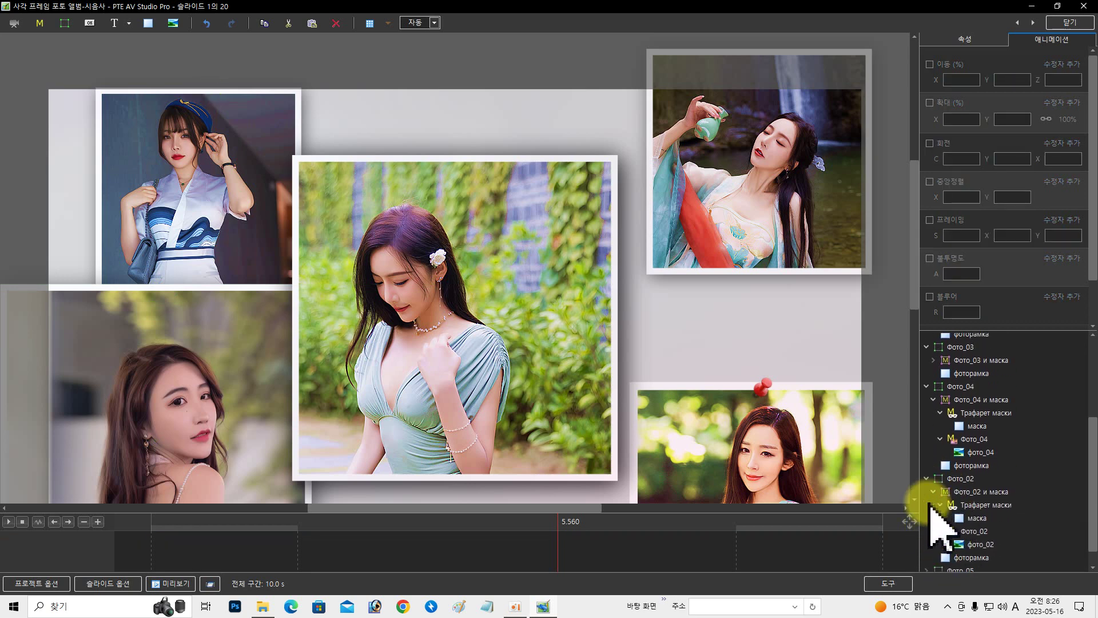
# Expand the Фото_05 group on slide 1 and delete its 123pngegg pushpin.
pyautogui.click(926, 551)
pyautogui.click(951, 517)
pyautogui.press('Delete')
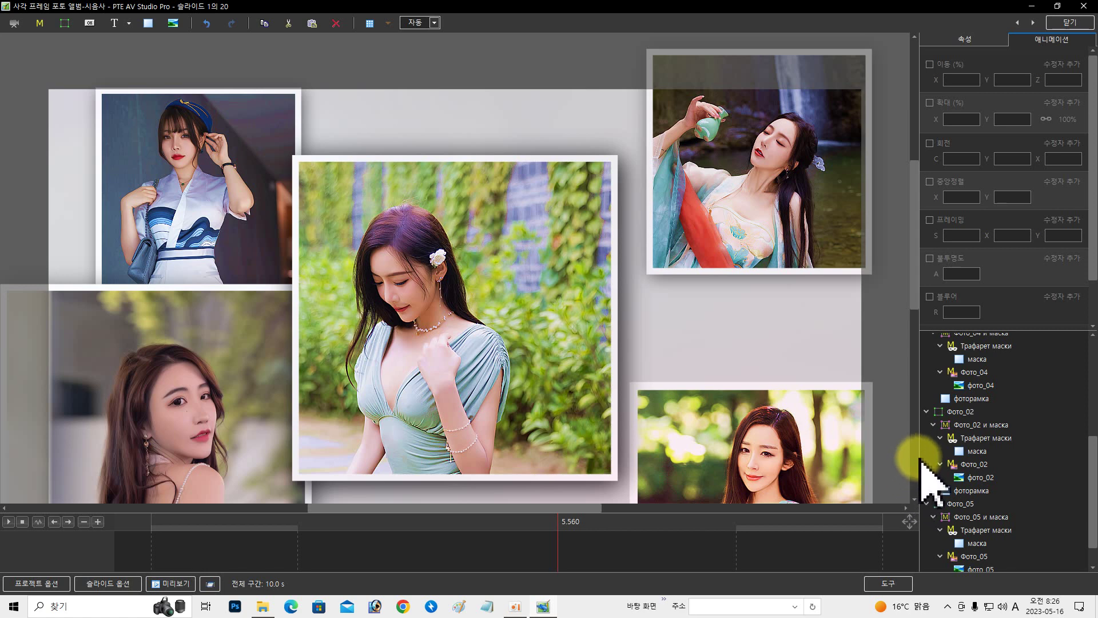
# Delete the фото_01 image from the first Фото_01 group, which fills the central frame on slide 1.
pyautogui.click(572, 362)
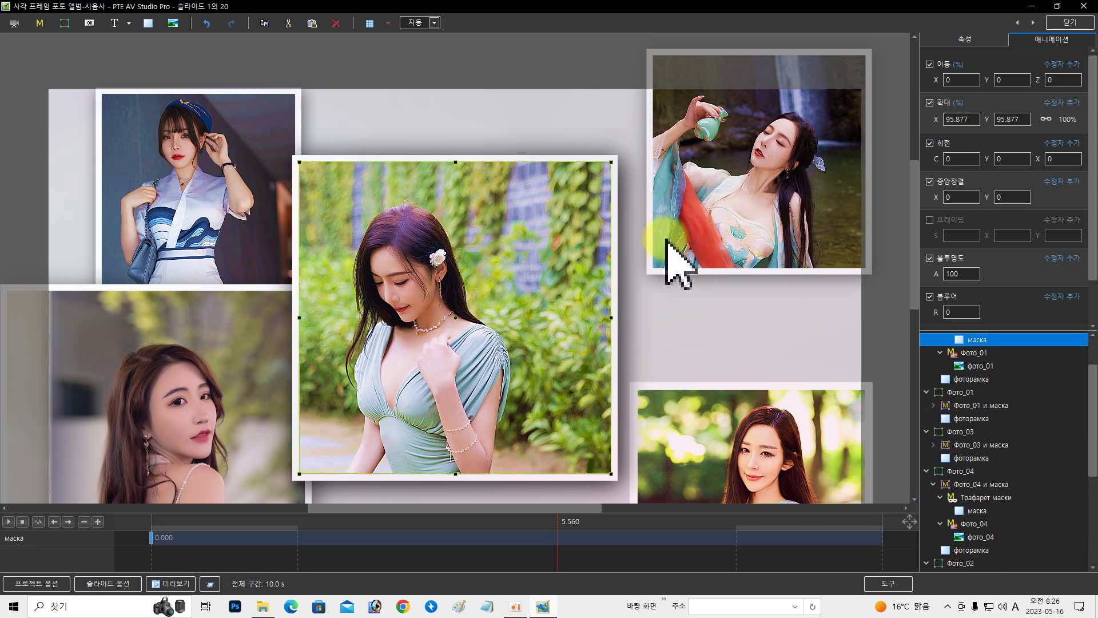
pyautogui.scroll(4, 992, 411)
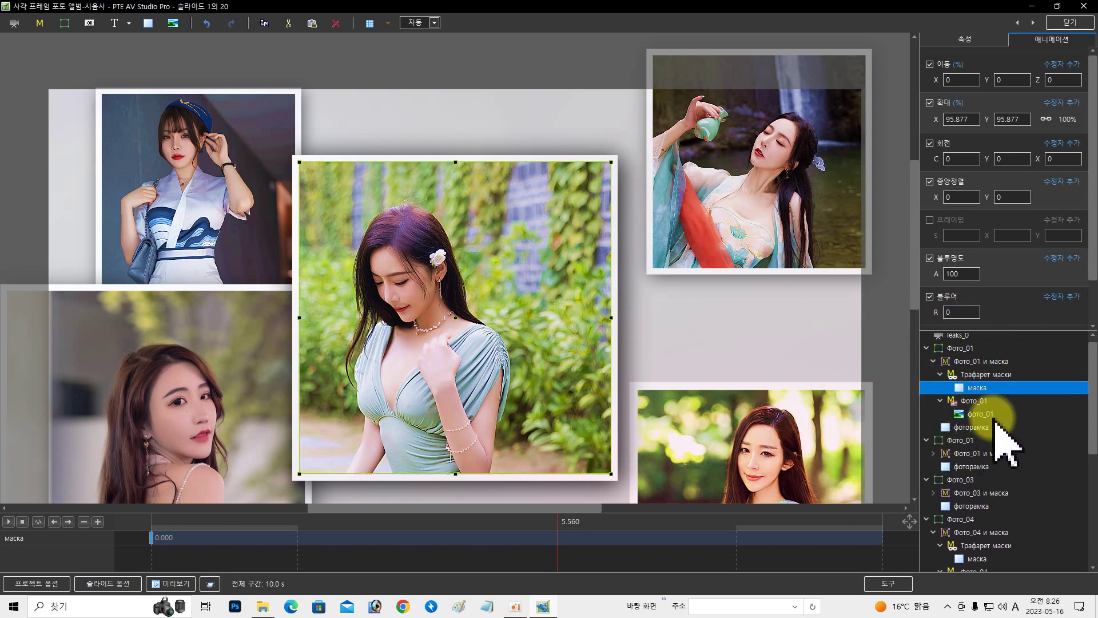
pyautogui.scroll(1, 1004, 377)
pyautogui.click(980, 419)
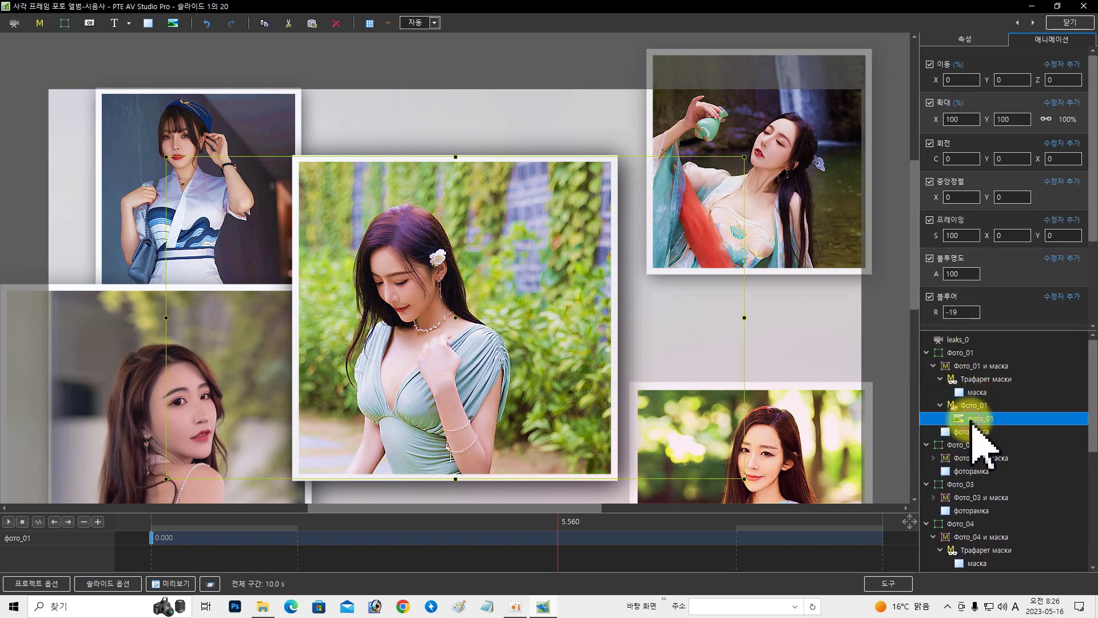
pyautogui.press('Delete')
pyautogui.rightClick(961, 393)
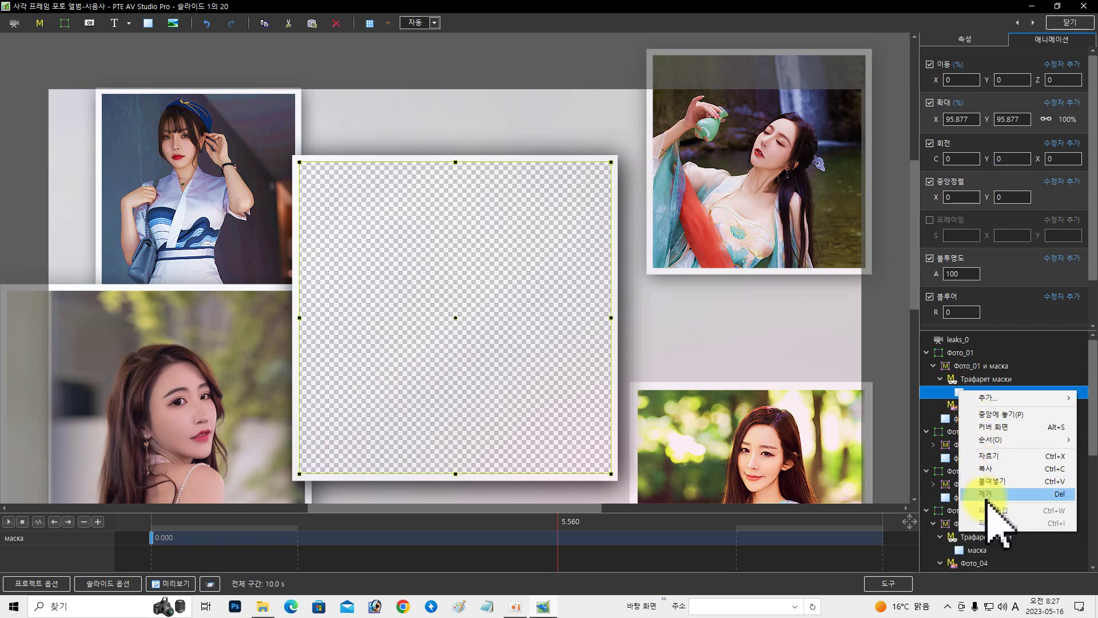
pyautogui.press('Escape')
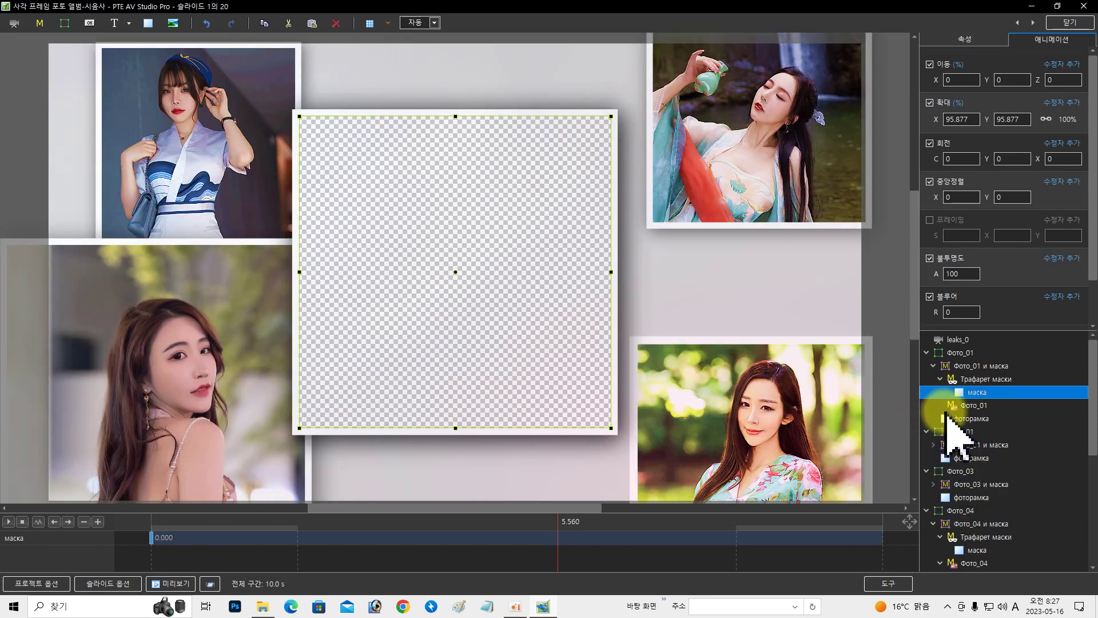
pyautogui.click(951, 405)
pyautogui.click(14, 23)
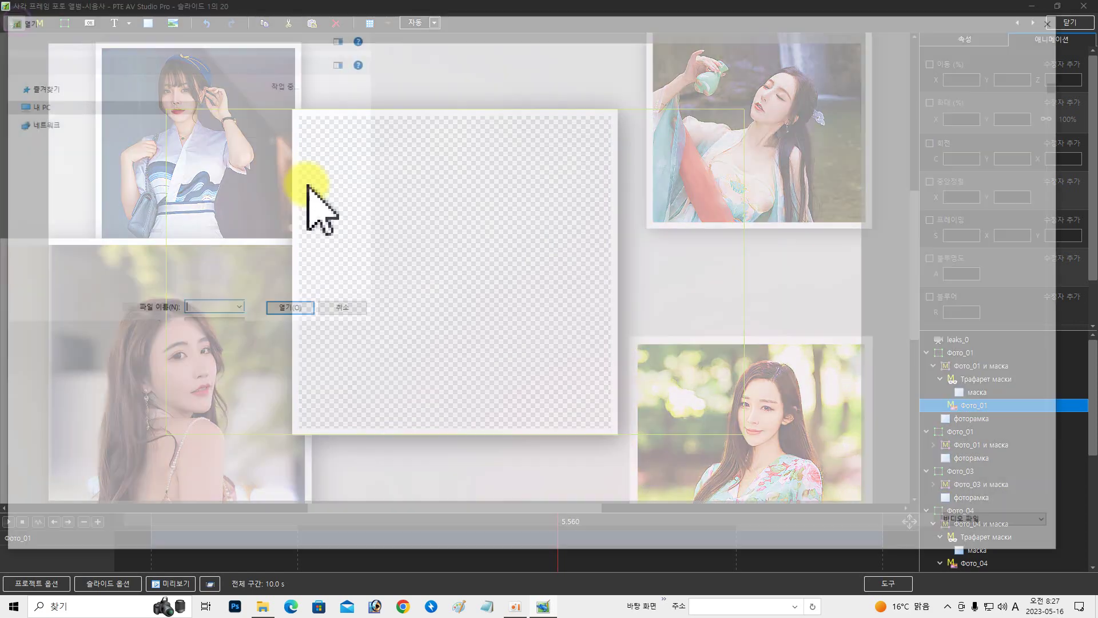
pyautogui.click(942, 163)
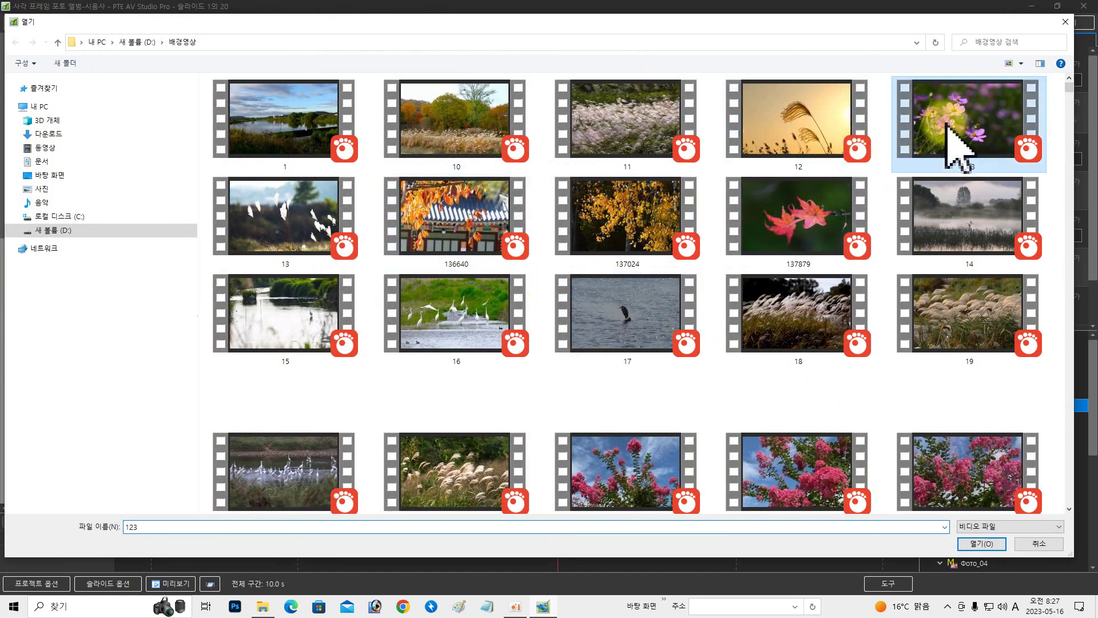
pyautogui.scroll(-10, 829, 457)
pyautogui.scroll(9, 715, 423)
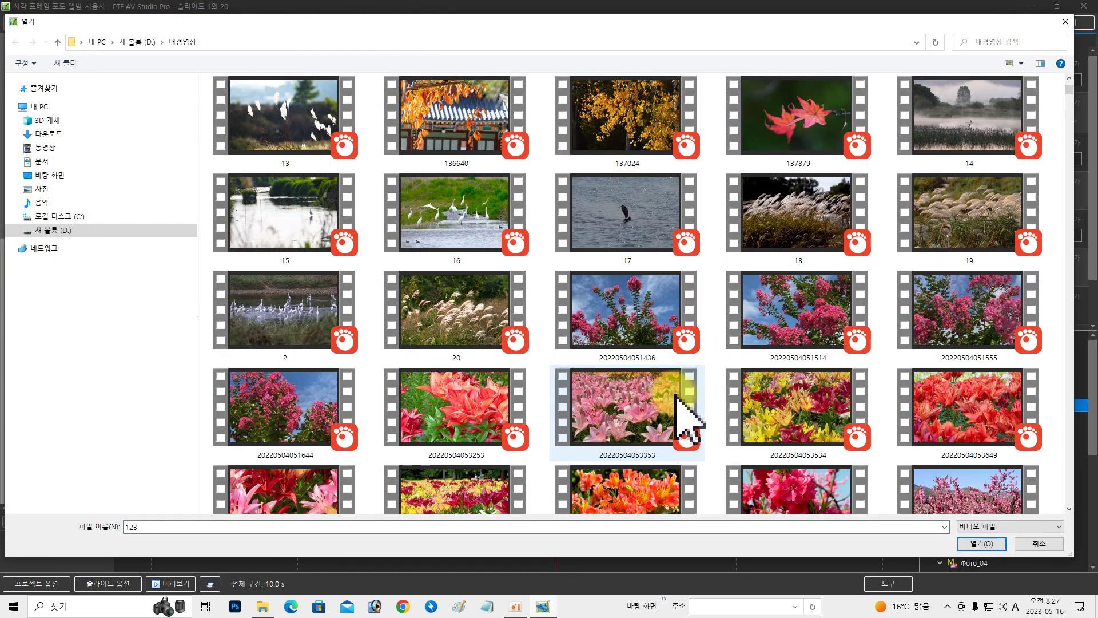
pyautogui.scroll(-3, 686, 395)
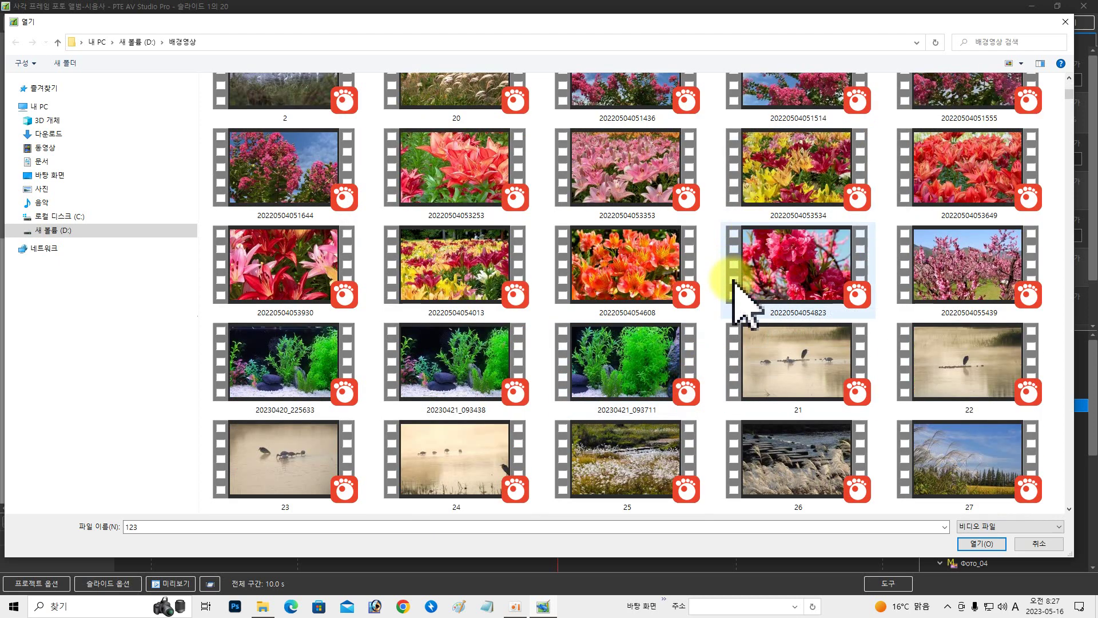
pyautogui.click(497, 301)
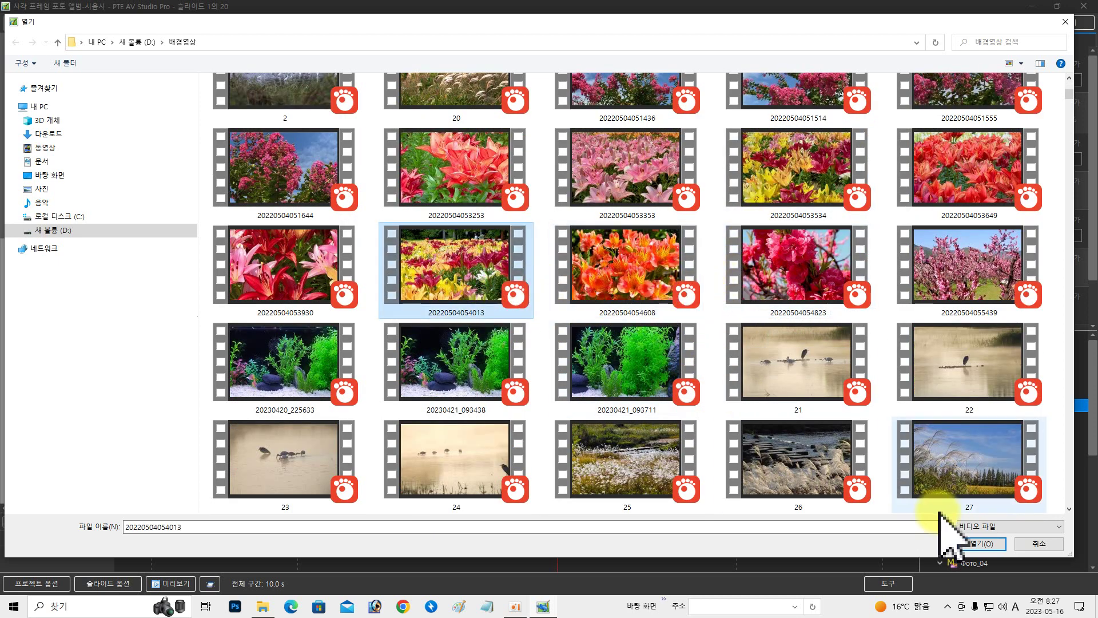
pyautogui.click(981, 544)
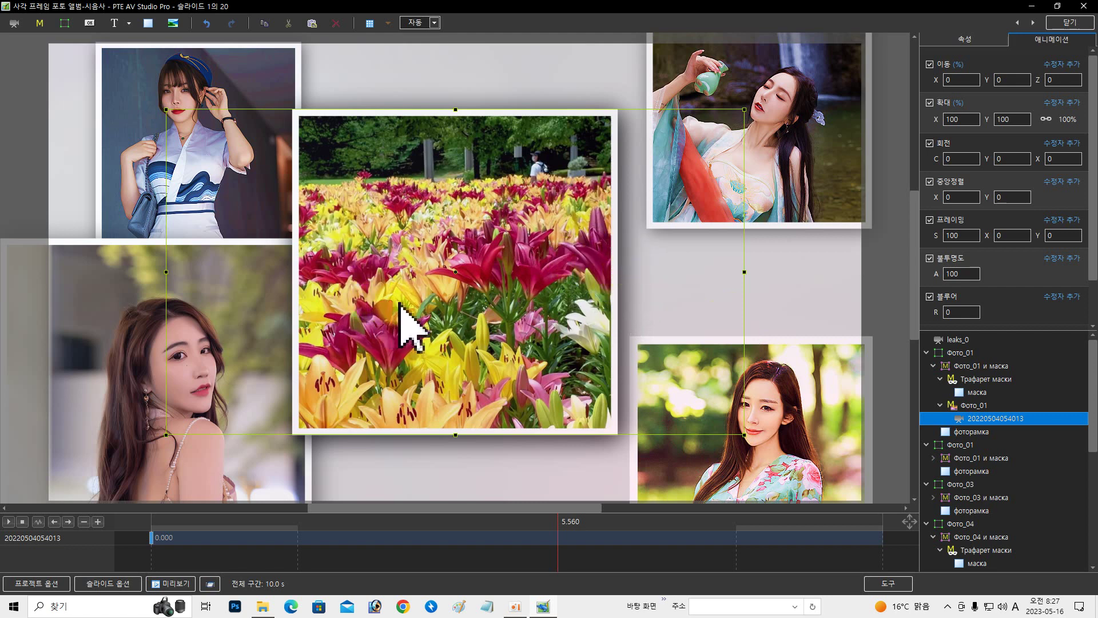
pyautogui.click(695, 259)
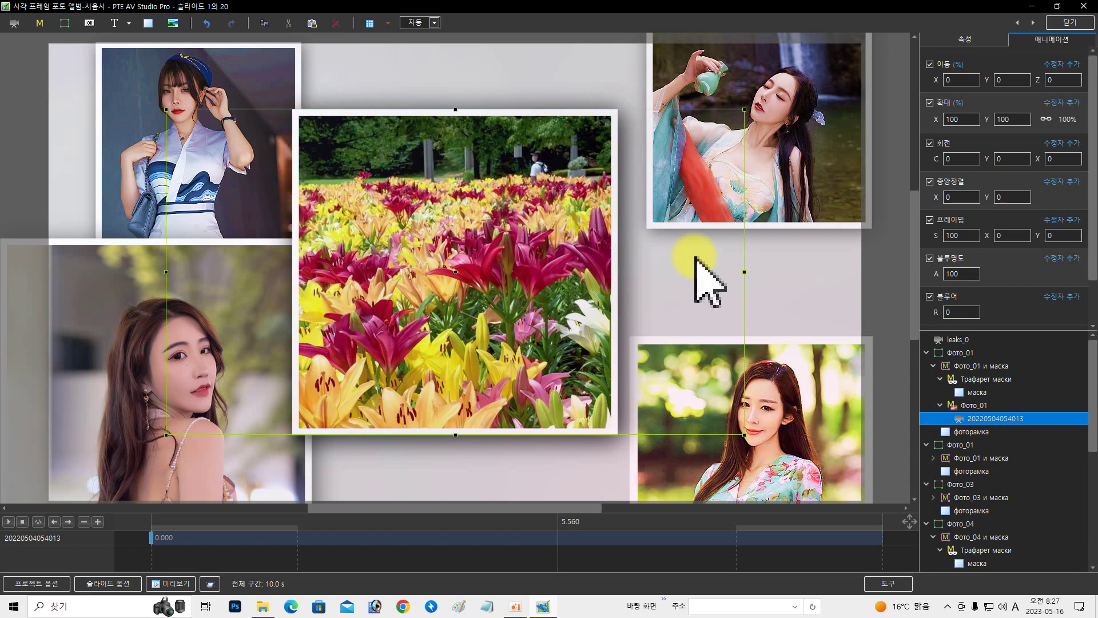
pyautogui.click(967, 231)
pyautogui.click(943, 81)
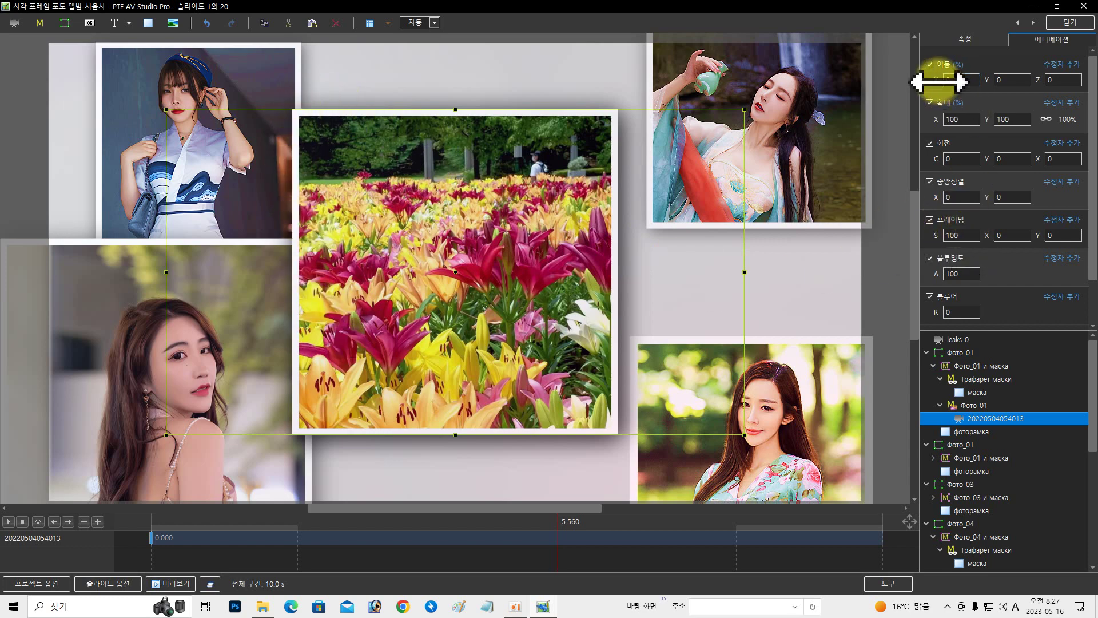
pyautogui.moveTo(938, 82); pyautogui.dragTo(962, 99)
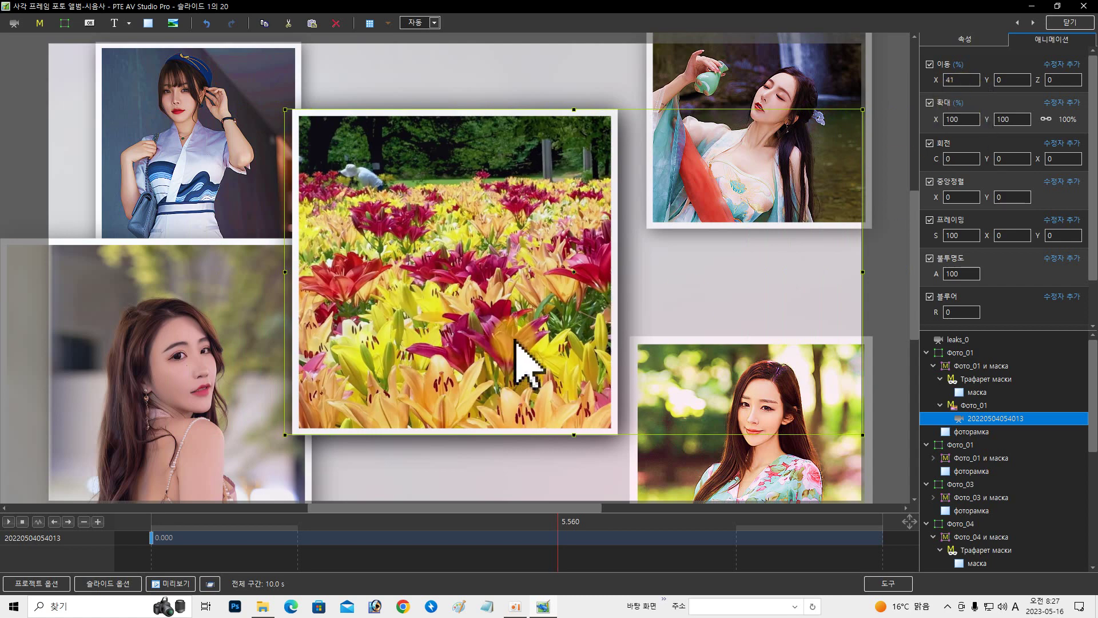
pyautogui.click(952, 312)
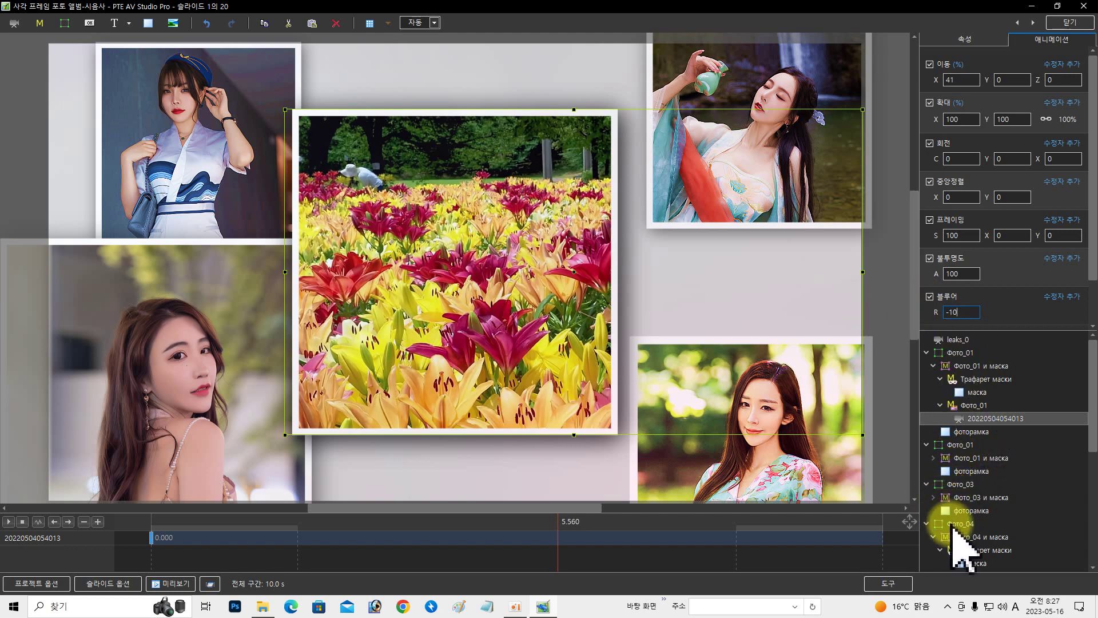
pyautogui.click(933, 457)
pyautogui.click(970, 513)
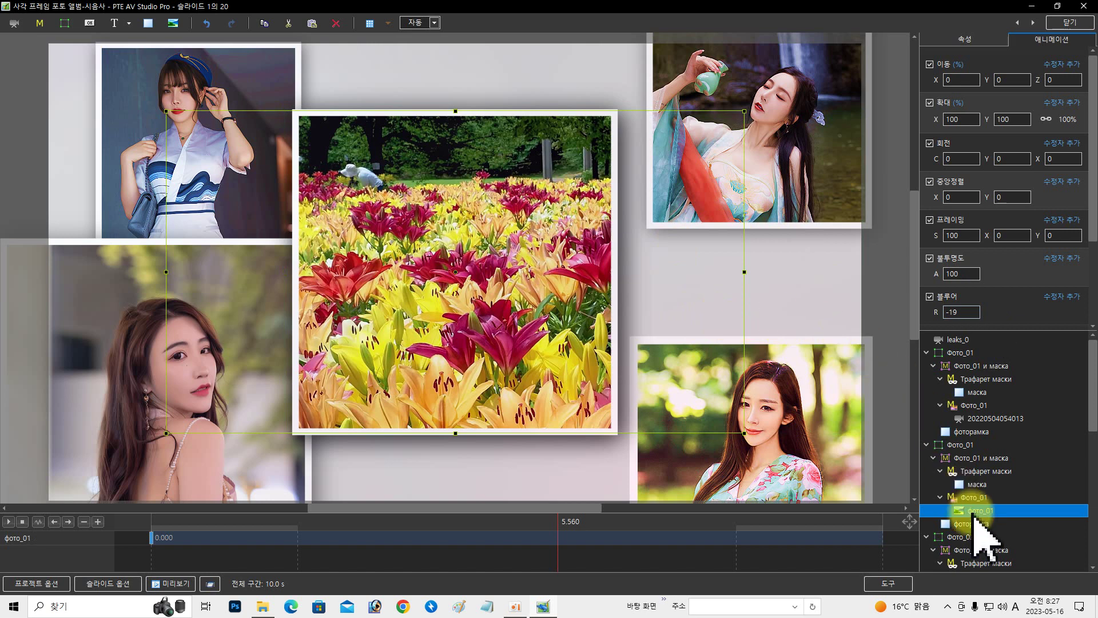
pyautogui.click(984, 419)
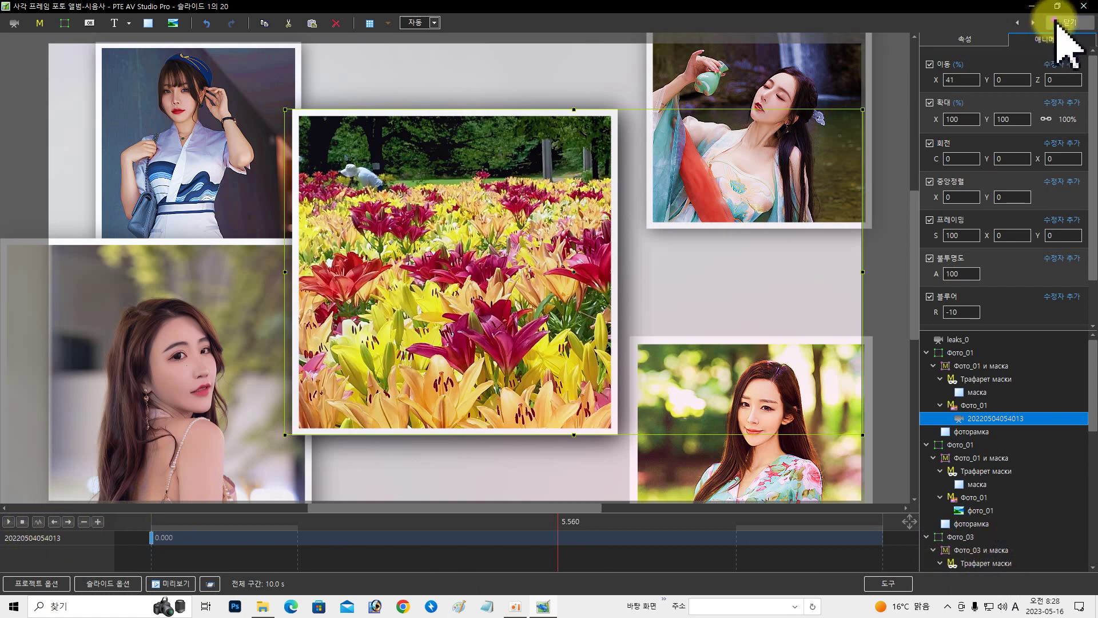
# Close the object editor and delete the imagine-zoo-main-version audio track from the timeline.
pyautogui.click(1058, 24)
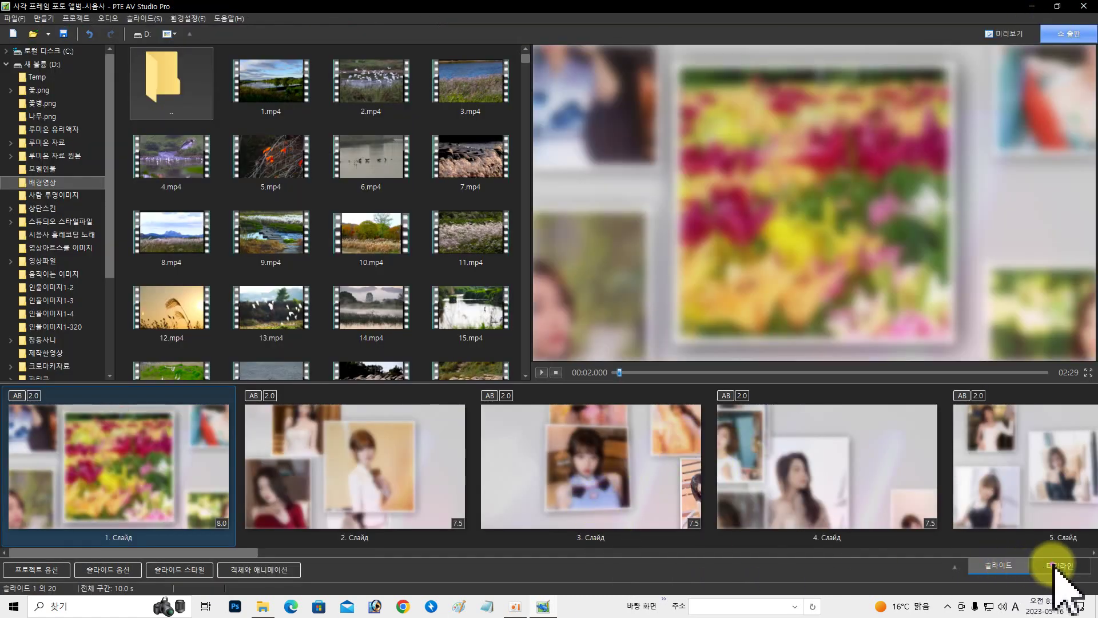
pyautogui.click(1055, 565)
pyautogui.rightClick(599, 537)
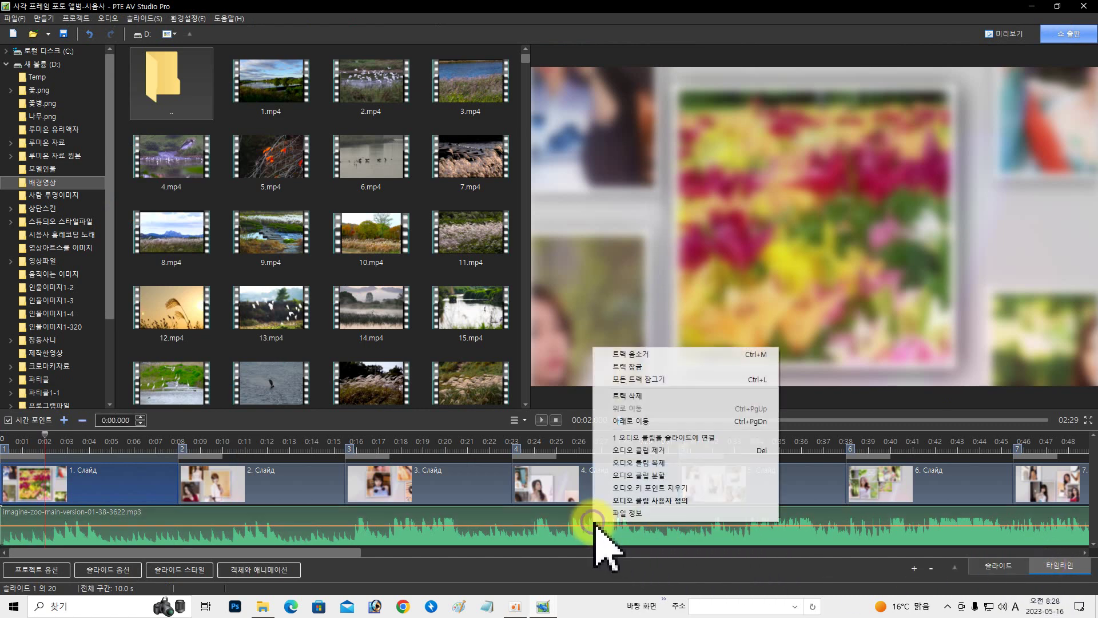
pyautogui.click(647, 396)
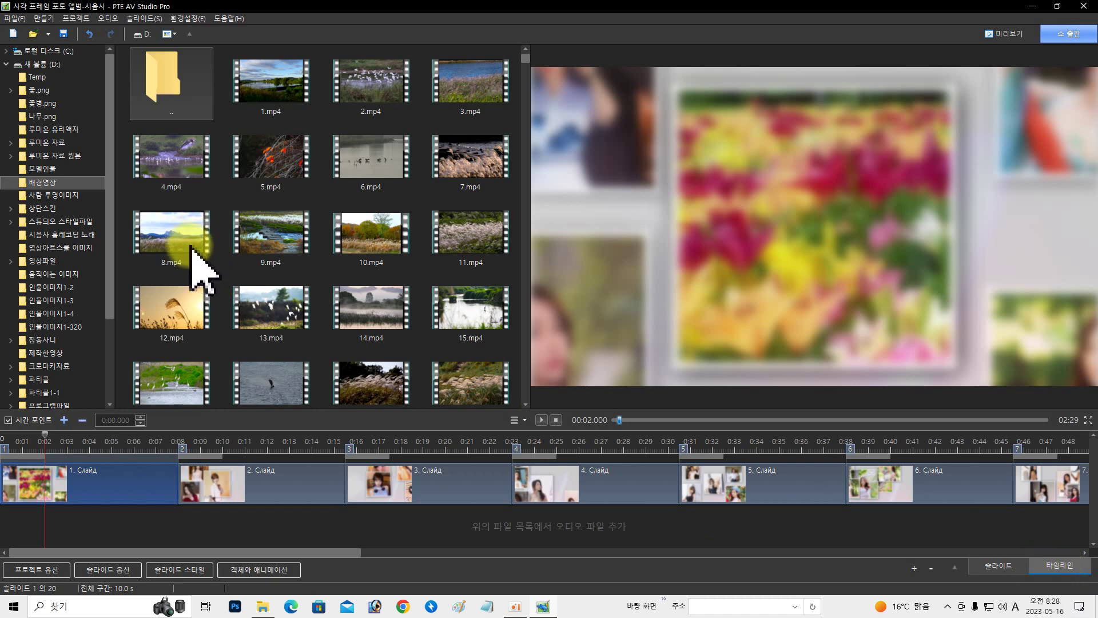
# Add the Rains Of Meghalaya MP3 from the Downloads folder to the timeline and move the clip to start at 0:00.000.
pyautogui.click(7, 64)
pyautogui.click(23, 78)
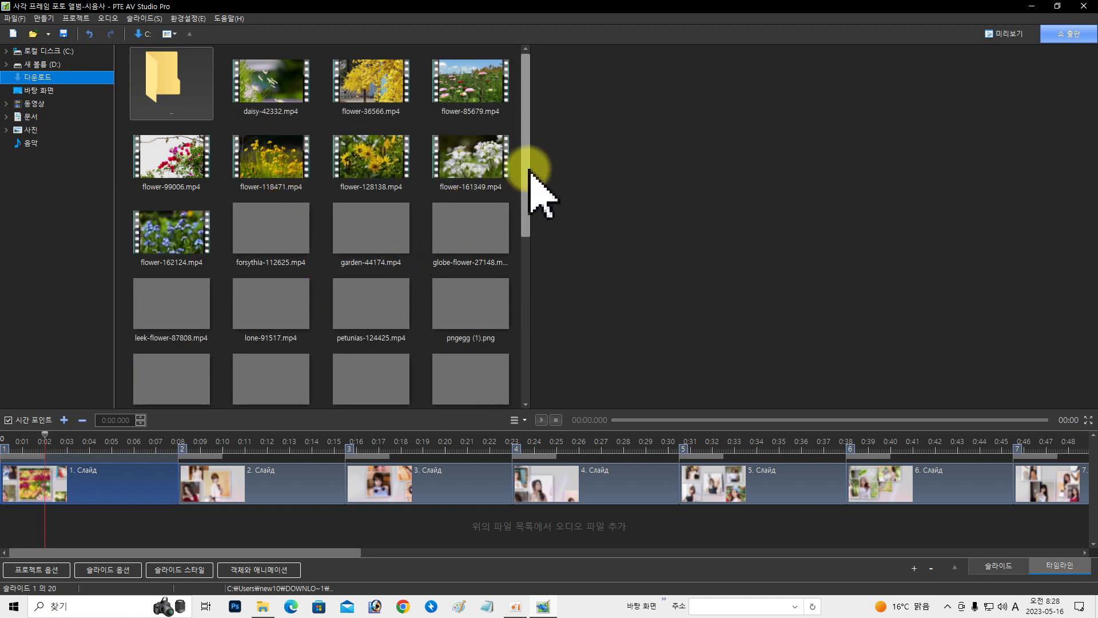
pyautogui.moveTo(529, 171); pyautogui.dragTo(541, 375)
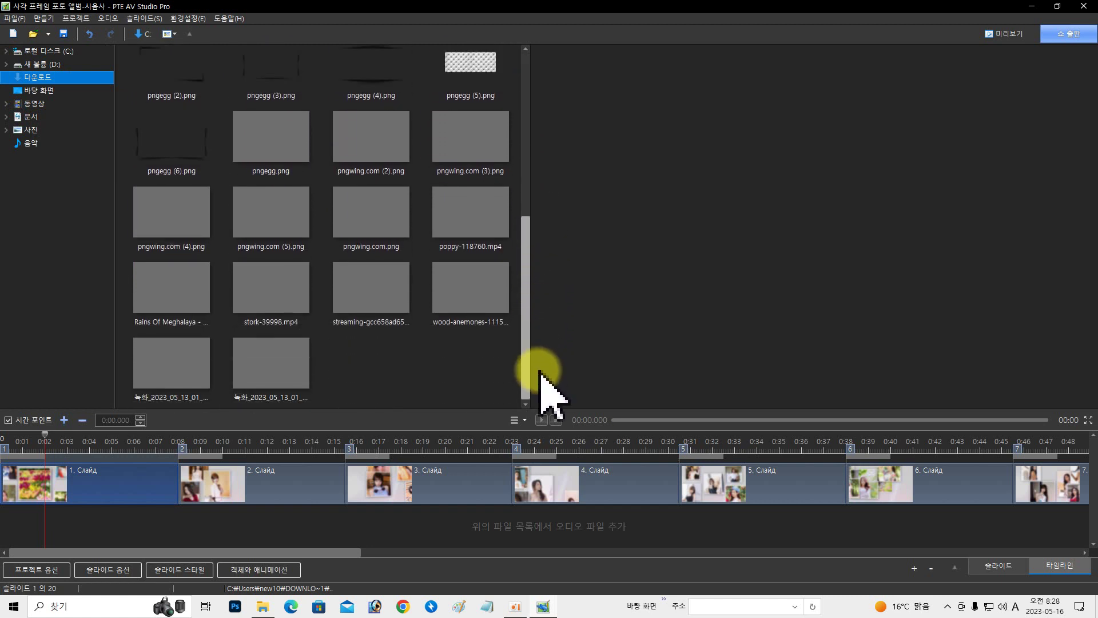
pyautogui.click(177, 312)
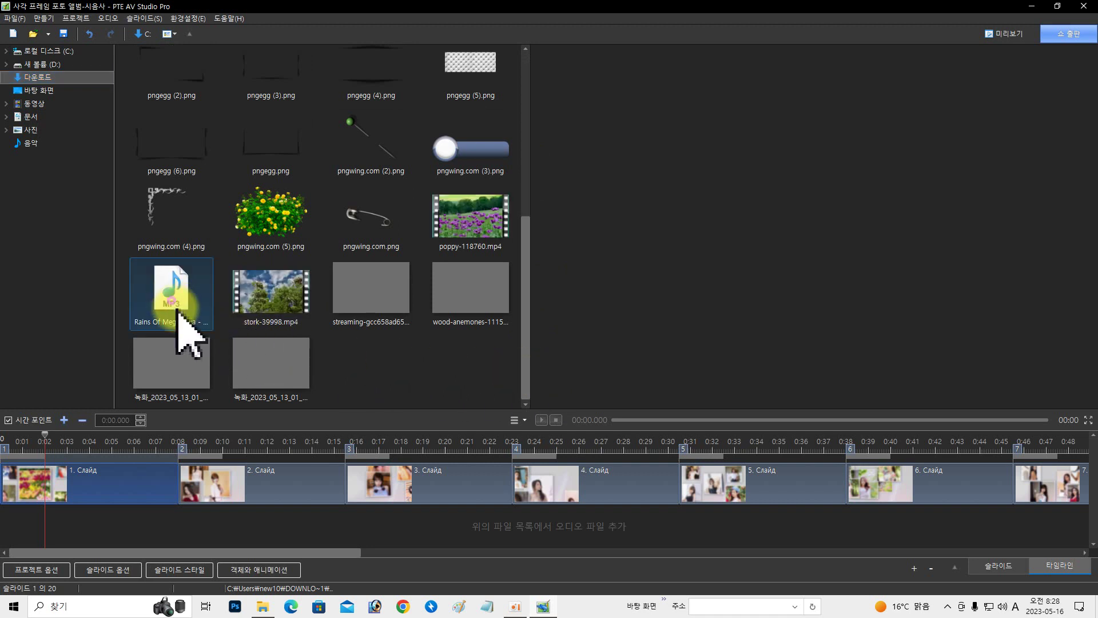
pyautogui.moveTo(177, 311); pyautogui.dragTo(196, 568)
pyautogui.click(475, 525)
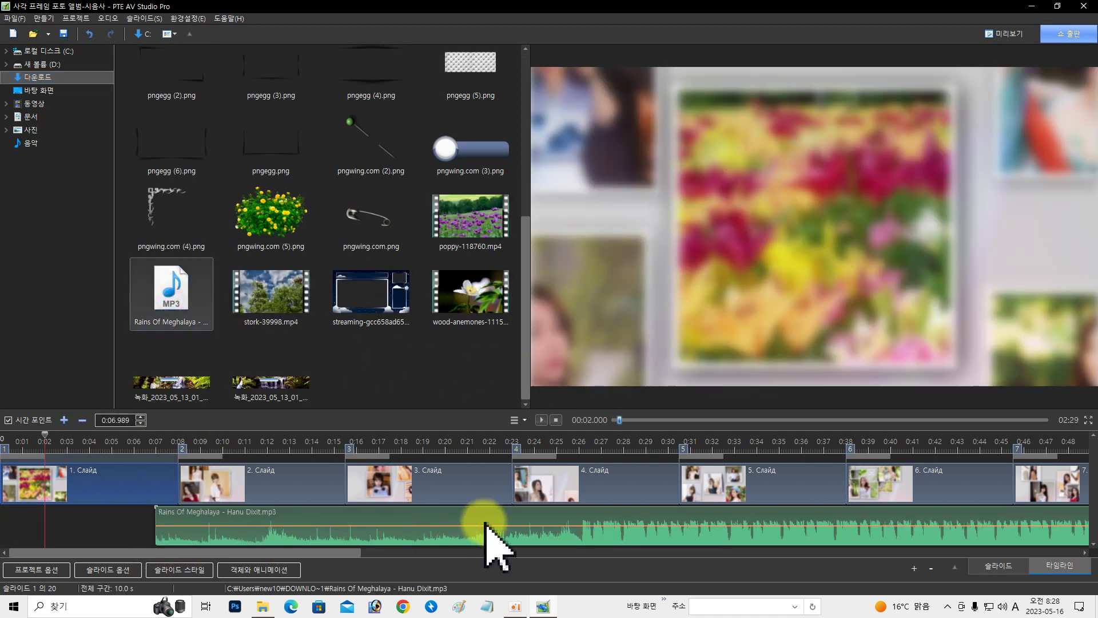
pyautogui.moveTo(485, 523); pyautogui.dragTo(44, 534)
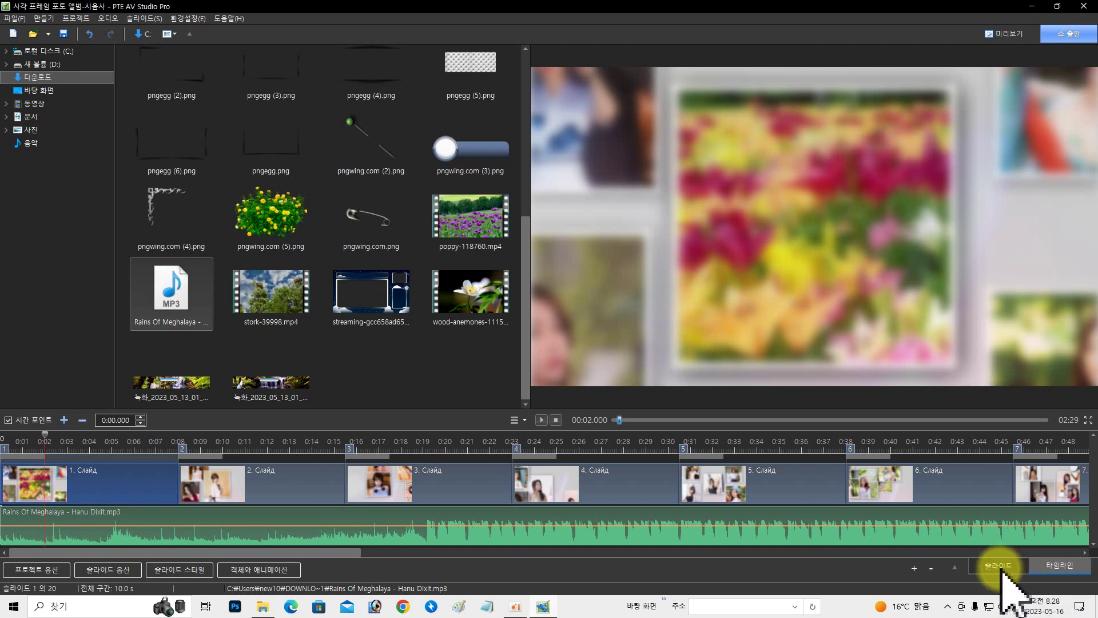
# Switch back to the slide view, inspect slide 1's transition effect options, and close them.
pyautogui.click(998, 566)
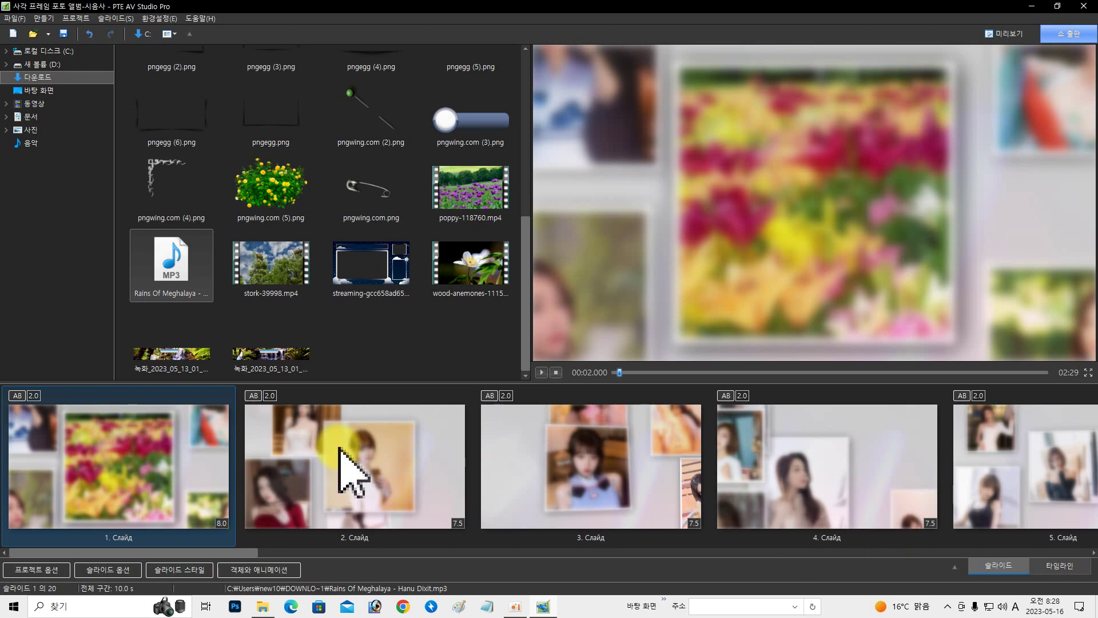
pyautogui.doubleClick(162, 461)
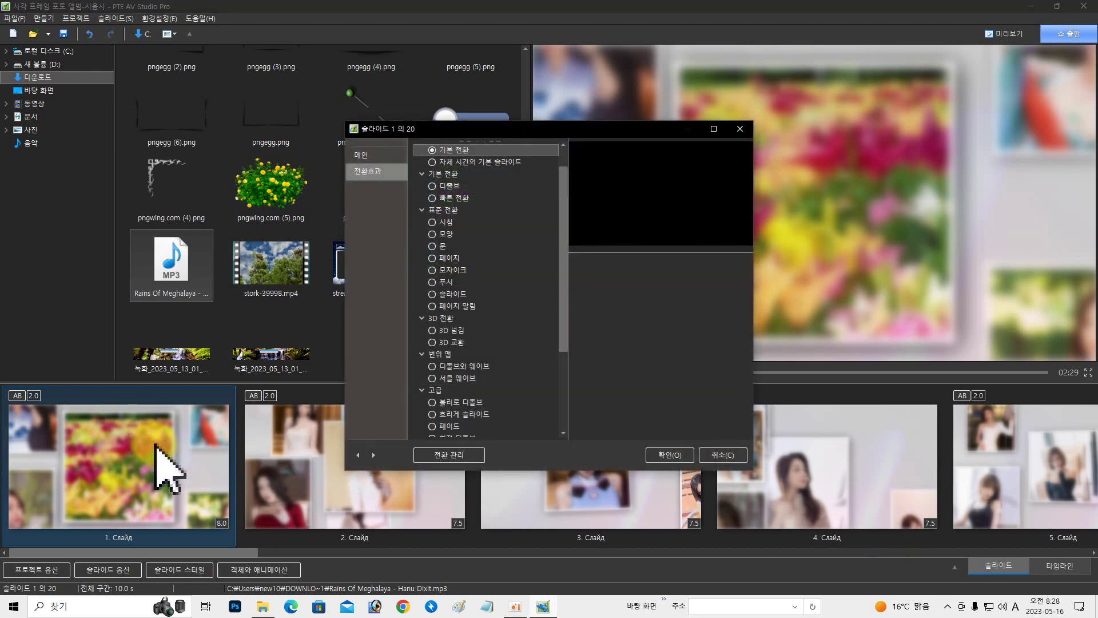
pyautogui.click(660, 455)
# Open slide 1 in the objects and animation editor and collapse all the Фото groups in the object list.
pyautogui.click(243, 569)
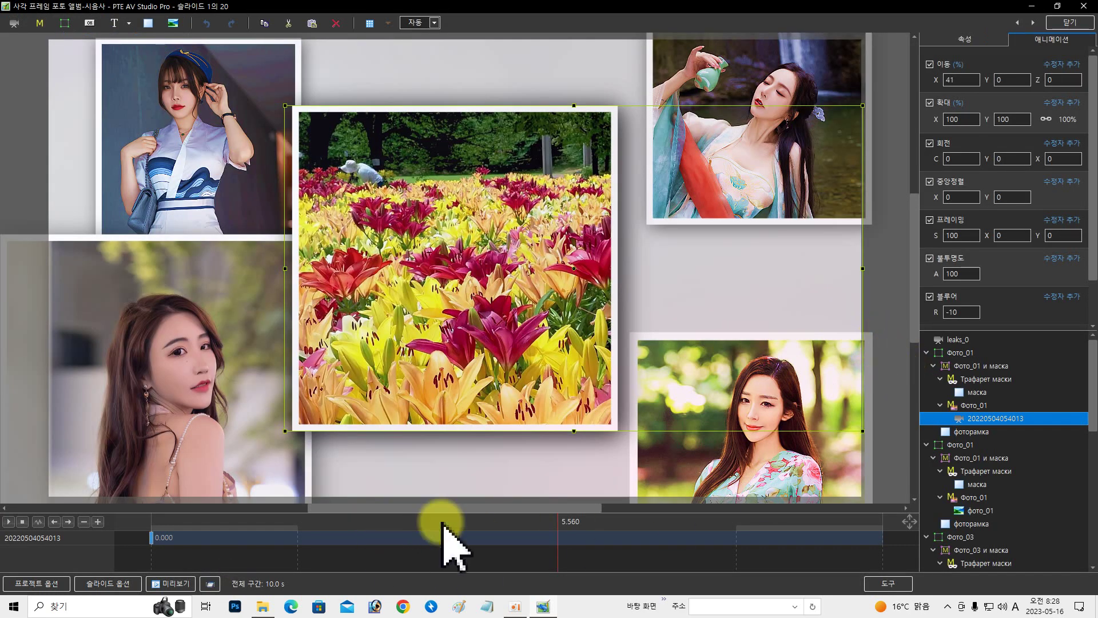
pyautogui.click(927, 352)
pyautogui.click(927, 365)
pyautogui.click(928, 380)
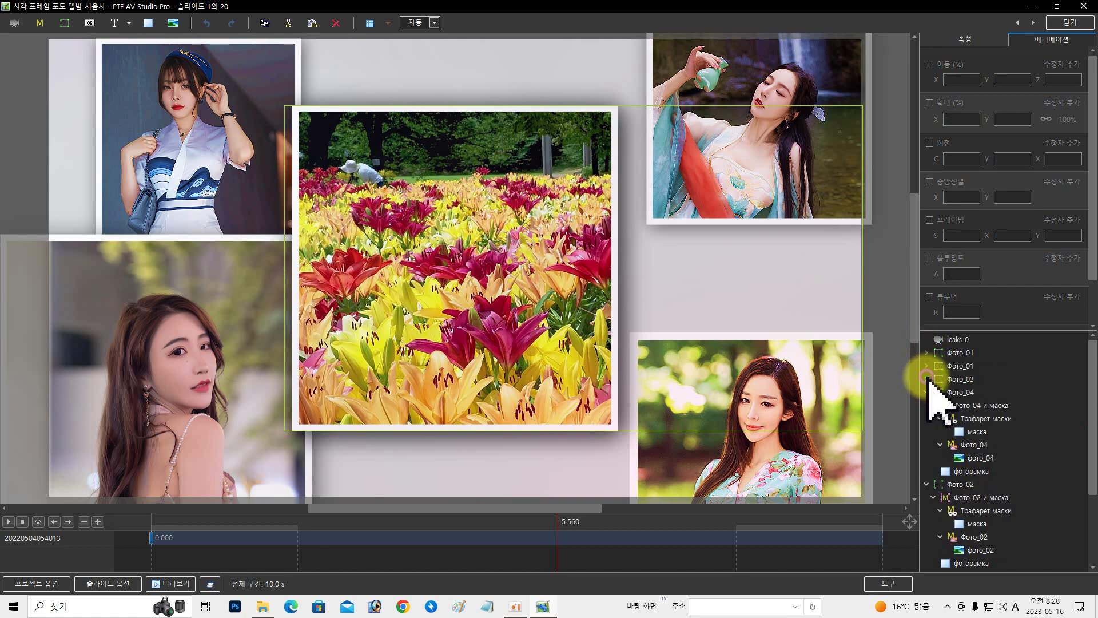
pyautogui.click(928, 391)
pyautogui.click(927, 405)
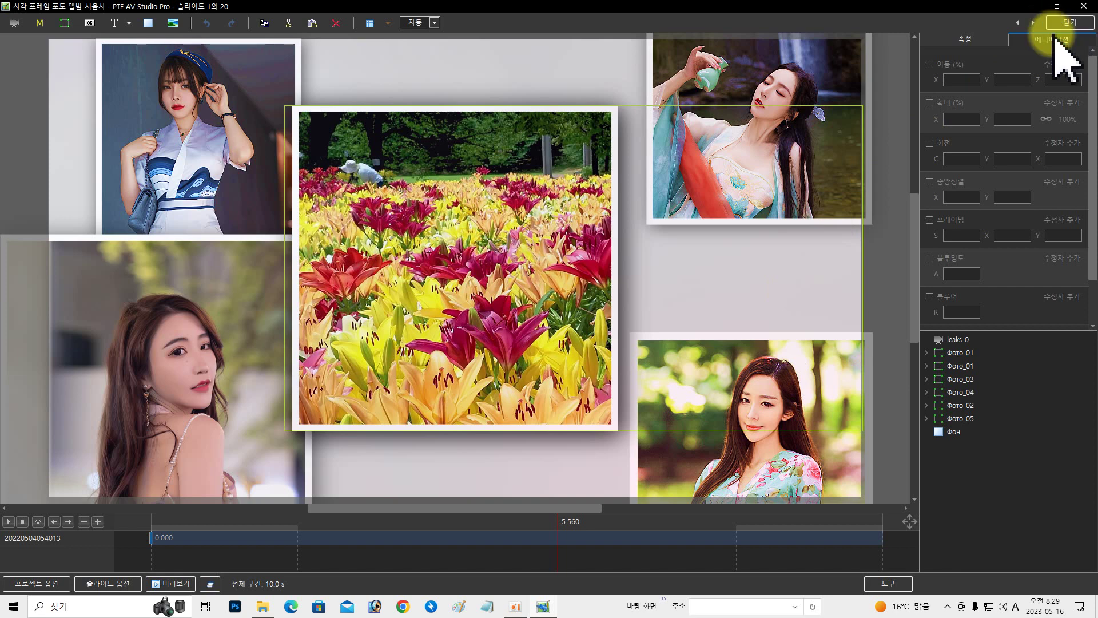
pyautogui.click(513, 605)
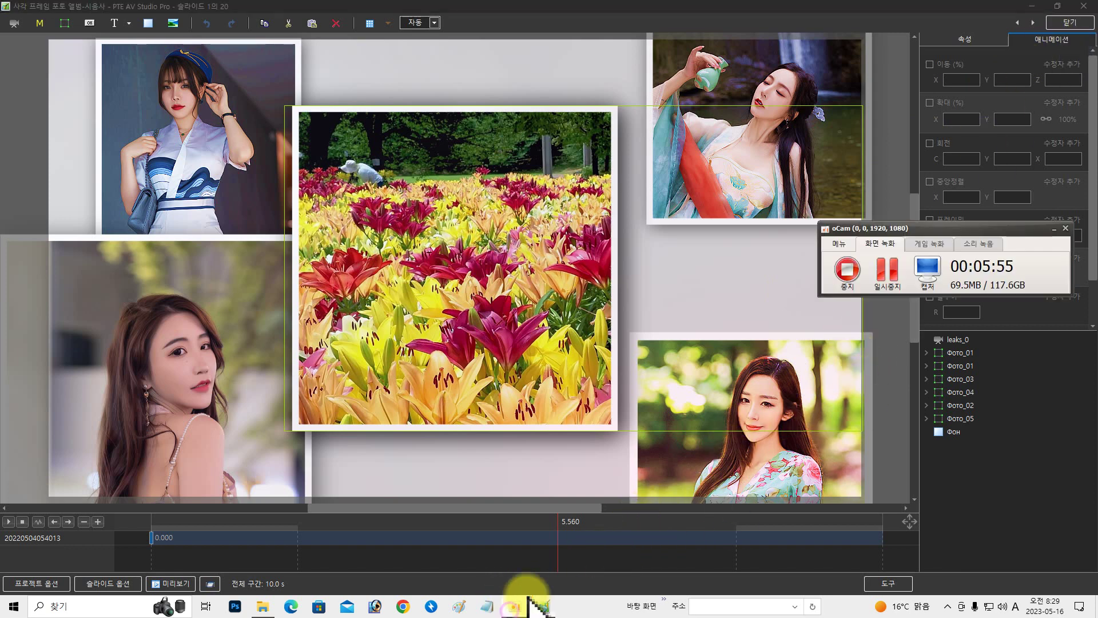
pyautogui.click(1055, 230)
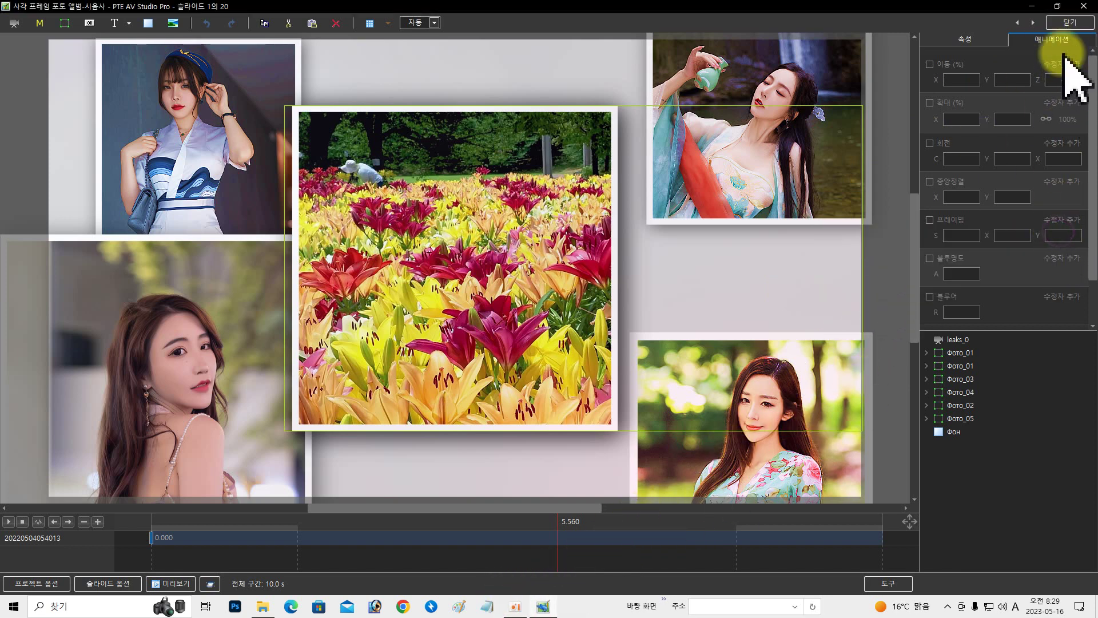
# Close the objects and animation editor and check slide 1's transition effect without changing it.
pyautogui.click(1070, 22)
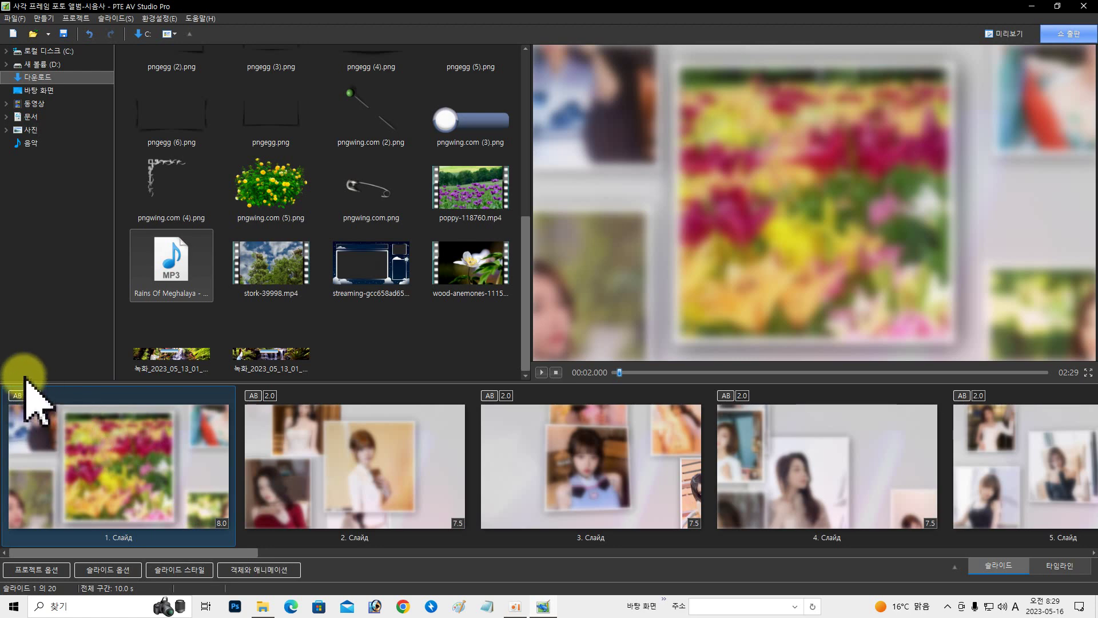
pyautogui.click(22, 396)
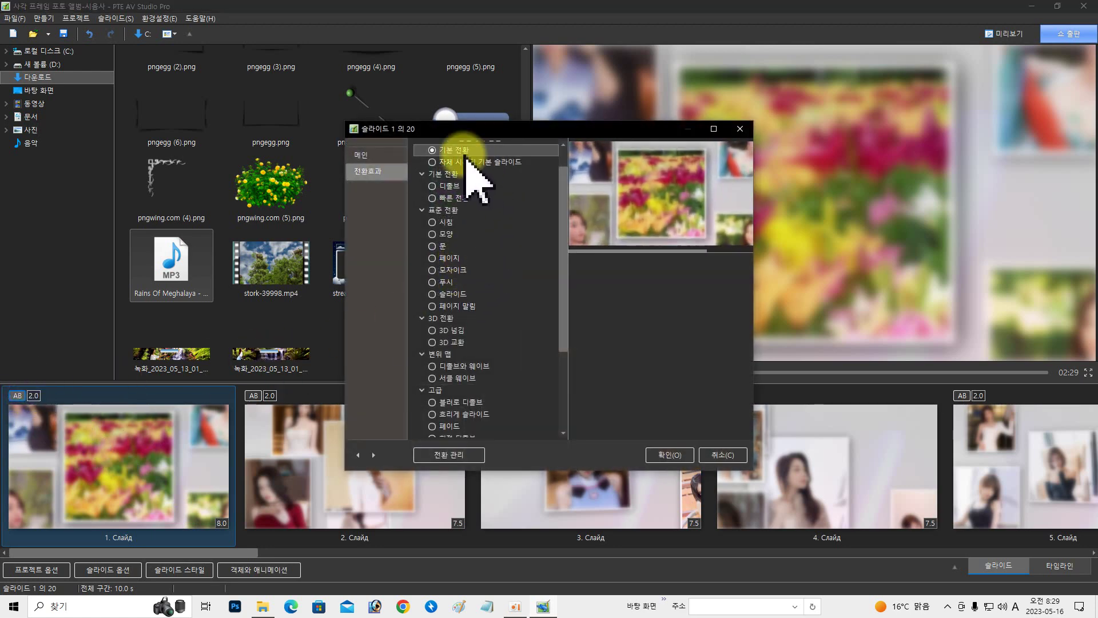
pyautogui.click(723, 454)
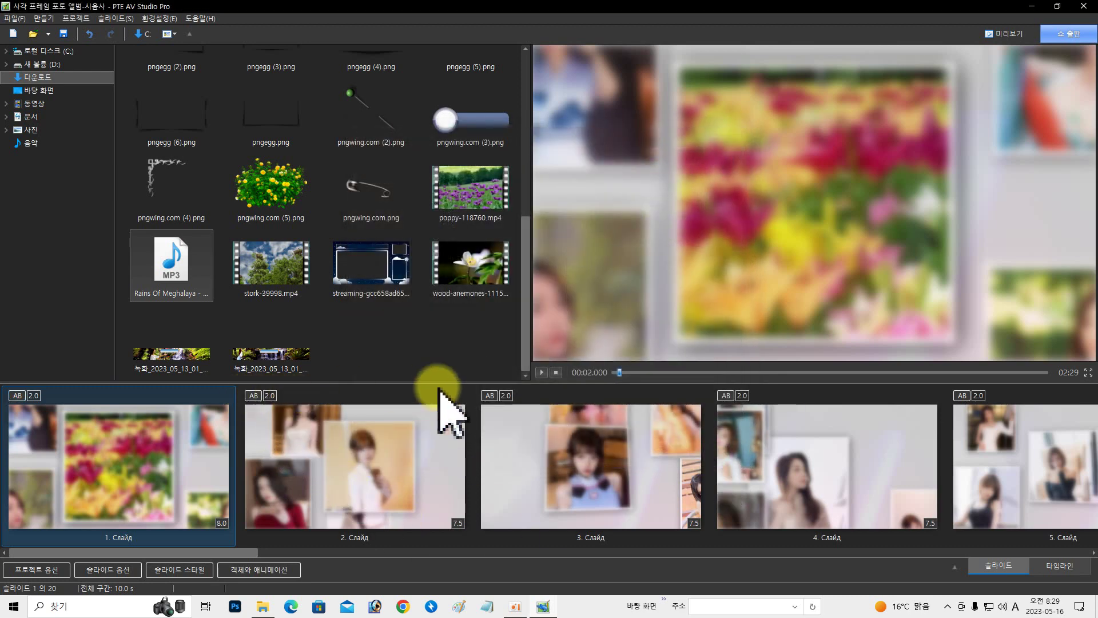
# Insert a blank slide after slide 20 at the end of the project and set its full duration to 3 s.
pyautogui.moveTo(240, 555); pyautogui.dragTo(1092, 543)
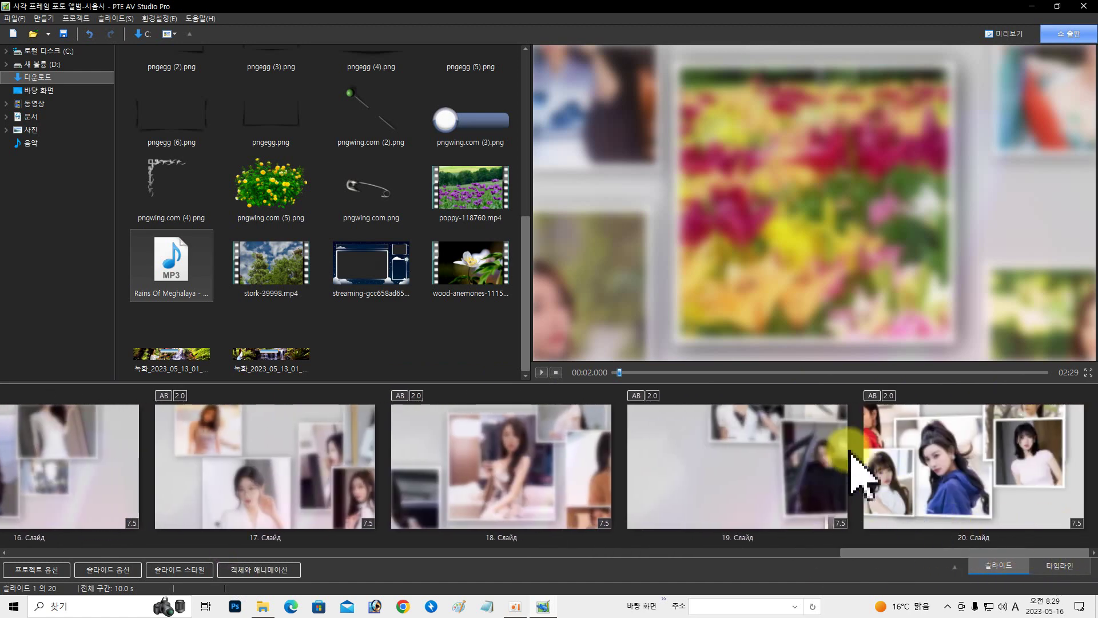
pyautogui.rightClick(1091, 441)
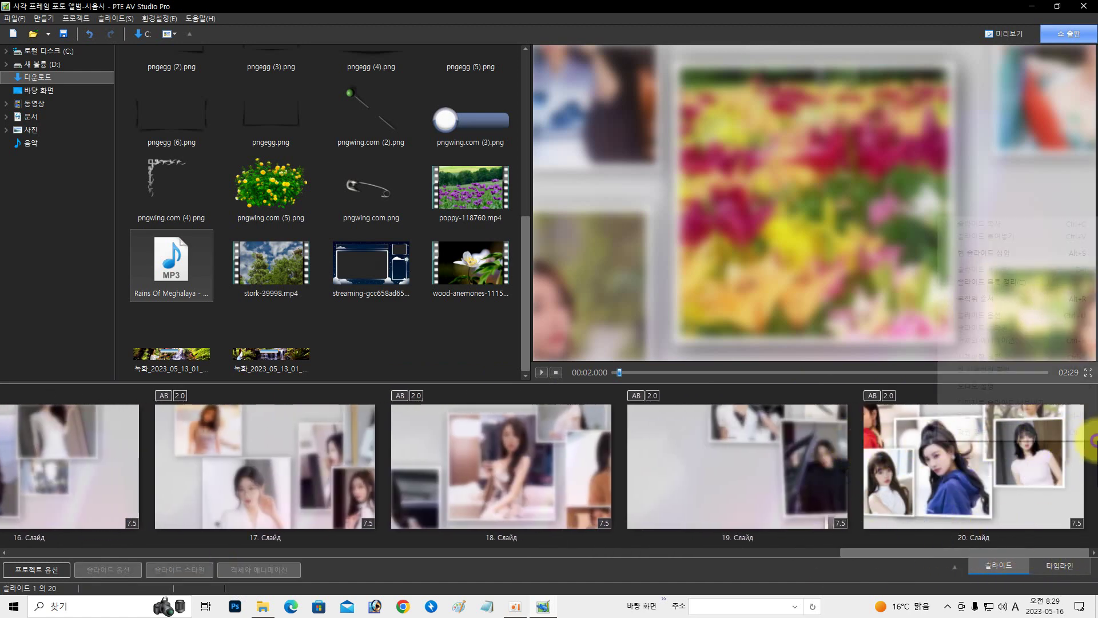
pyautogui.click(1011, 252)
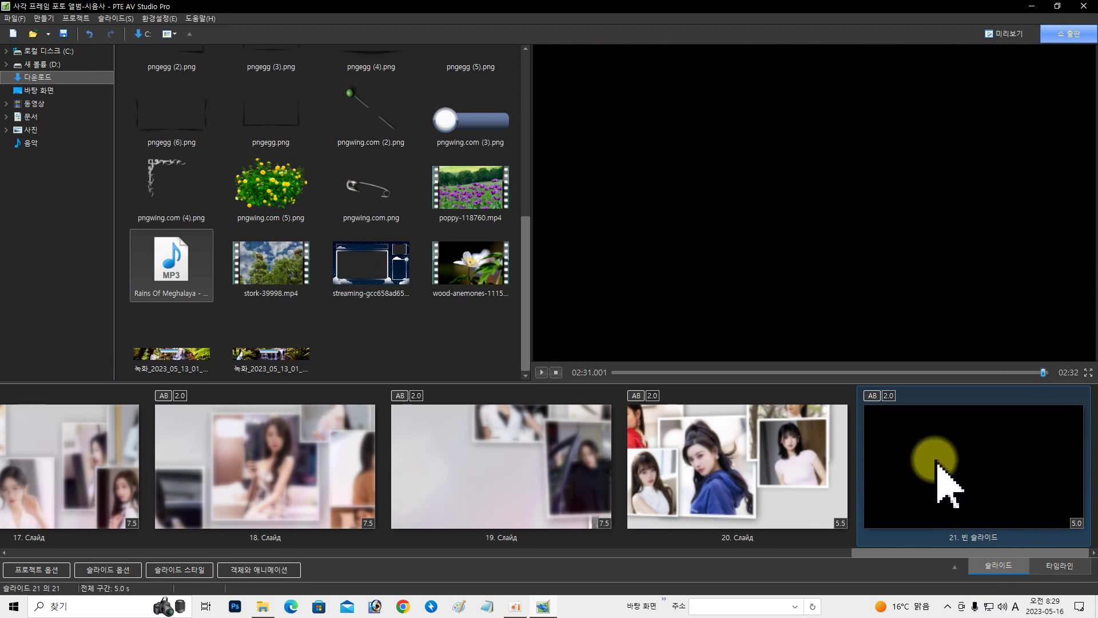
pyautogui.click(875, 396)
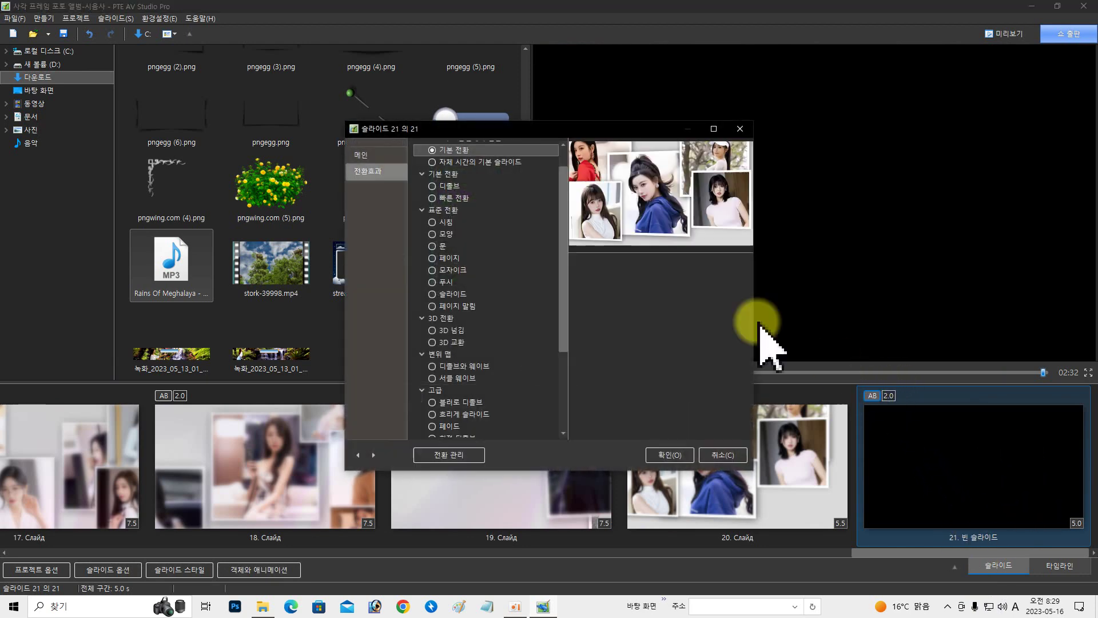
pyautogui.click(663, 455)
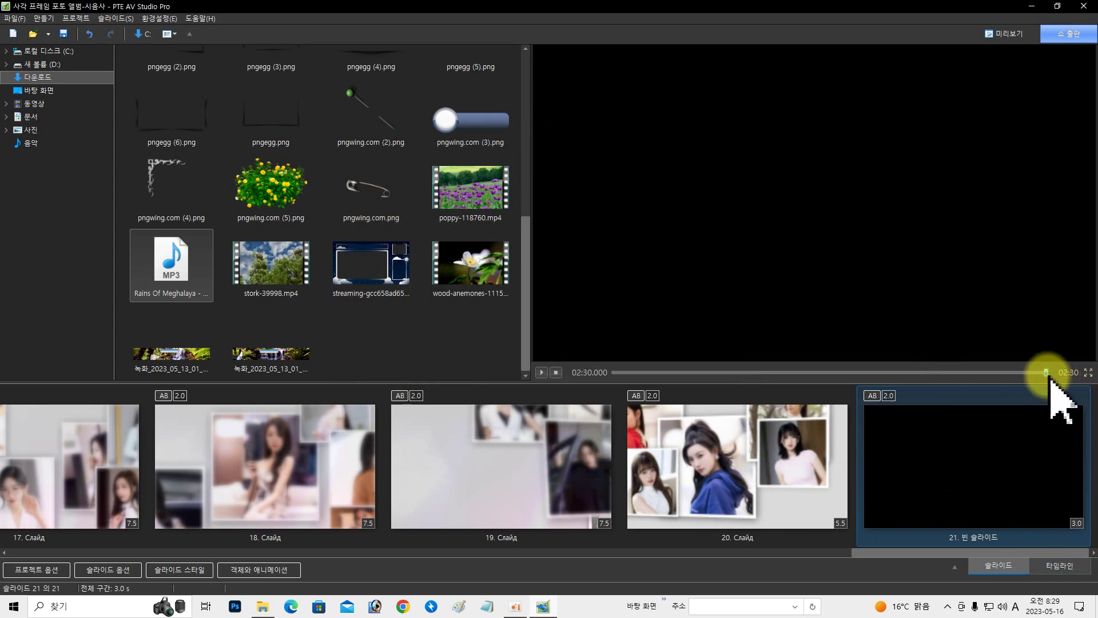
# Play the ending preview from slide 20 through to the blank closing slide.
pyautogui.moveTo(1042, 373); pyautogui.dragTo(1016, 373)
pyautogui.click(542, 372)
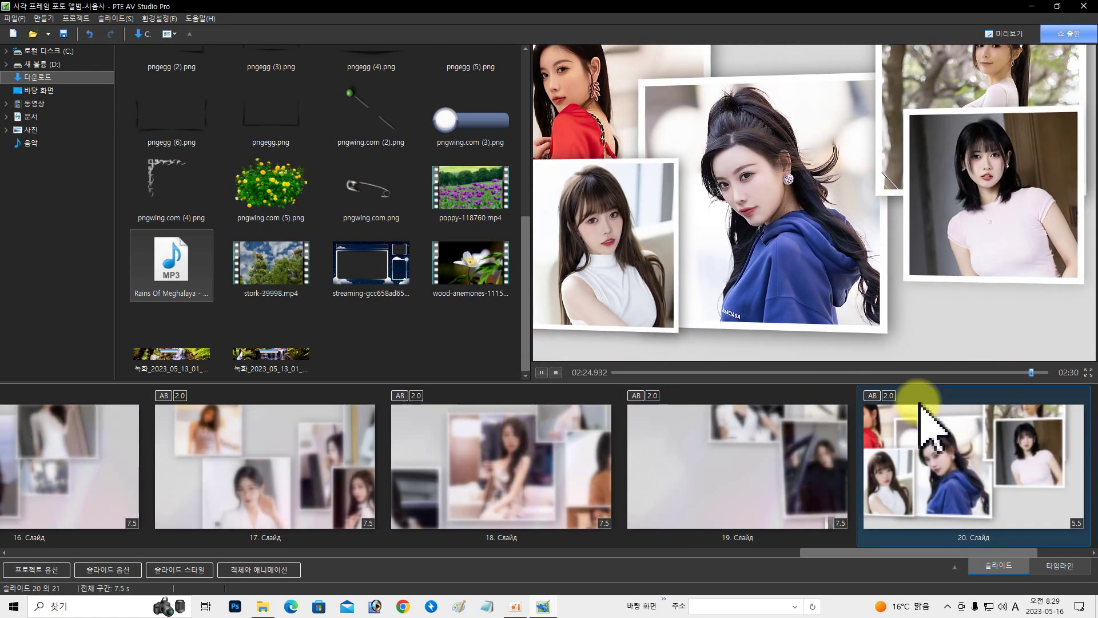
pyautogui.scroll(1, 924, 423)
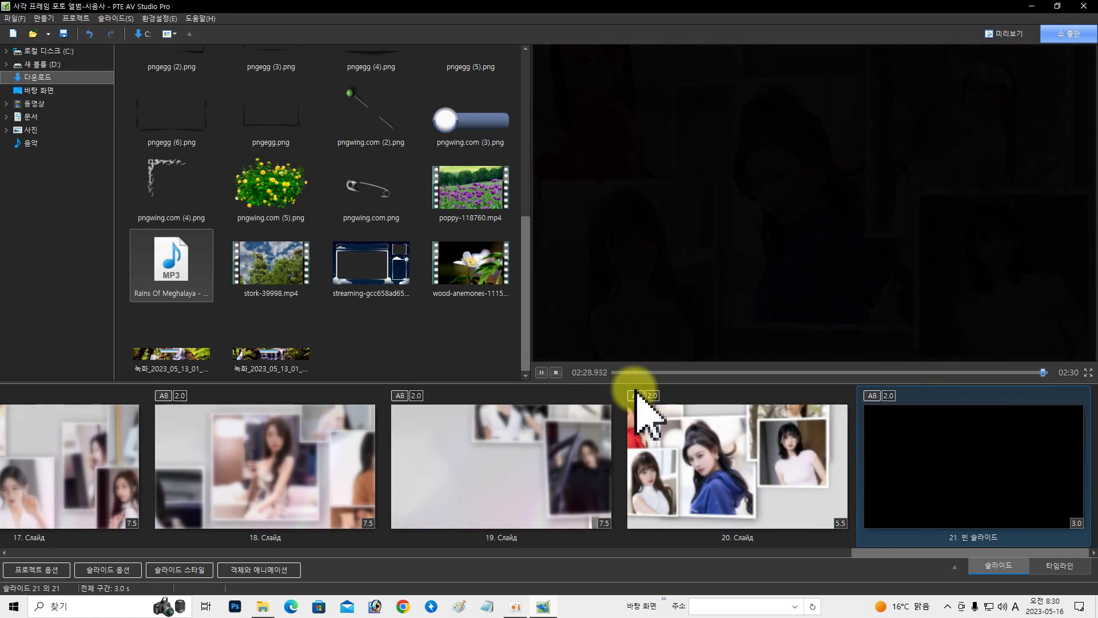
# Check slide 20's transition effect and view the end of the project on the timeline before returning to the slide view.
pyautogui.click(637, 395)
pyautogui.click(708, 453)
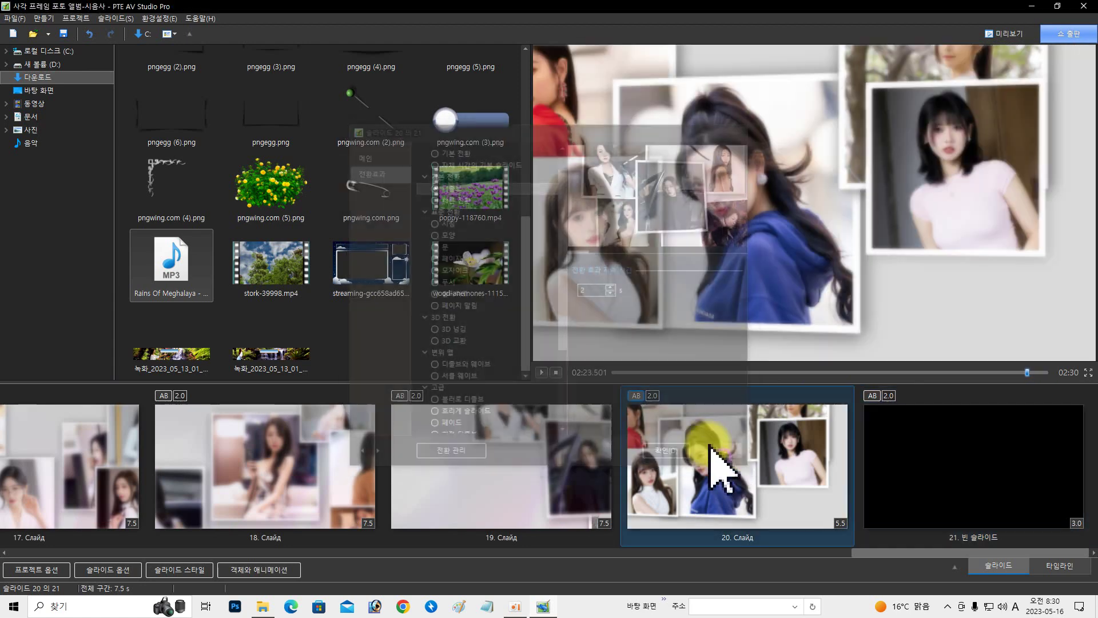
pyautogui.click(1058, 565)
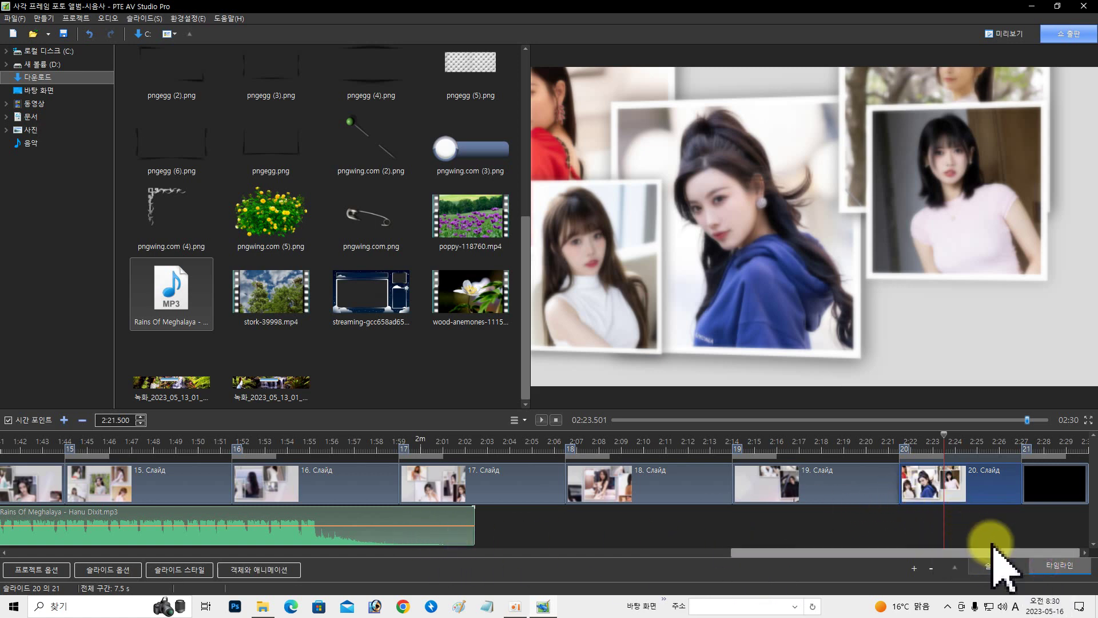
pyautogui.click(998, 566)
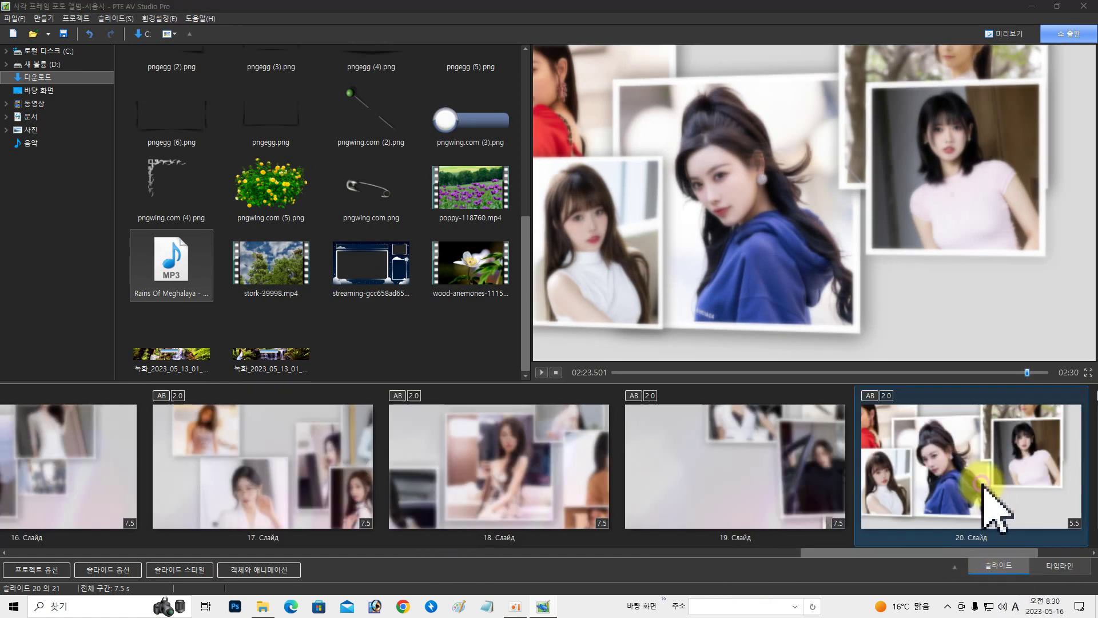
# Review slide 20's options and its object list in the objects and animation editor, leaving both unchanged.
pyautogui.doubleClick(990, 503)
pyautogui.click(733, 454)
pyautogui.click(259, 569)
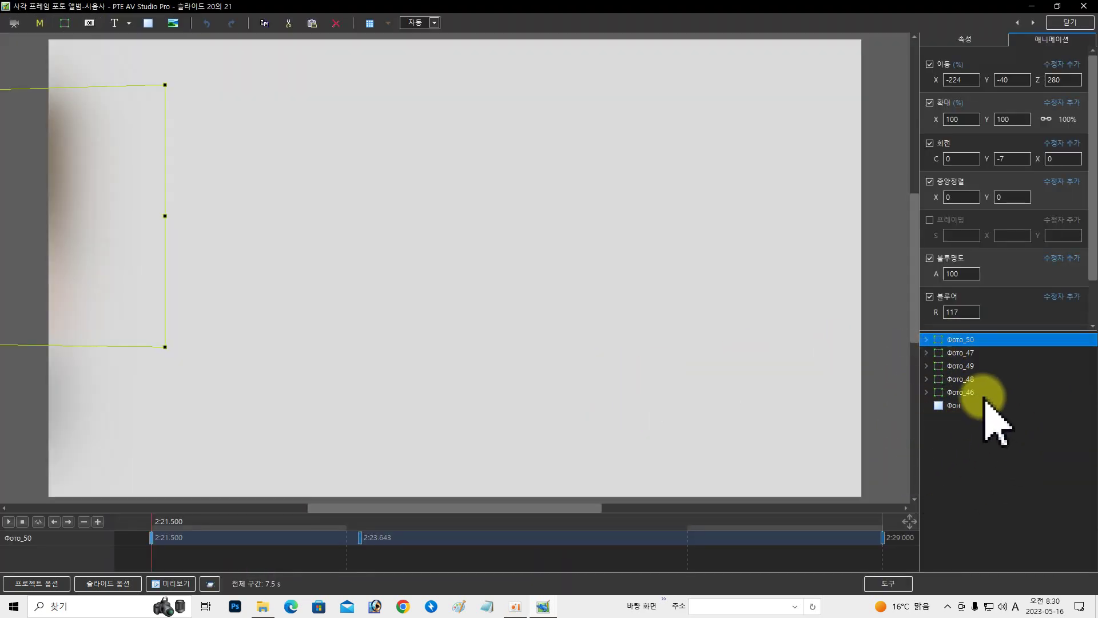
pyautogui.click(1068, 23)
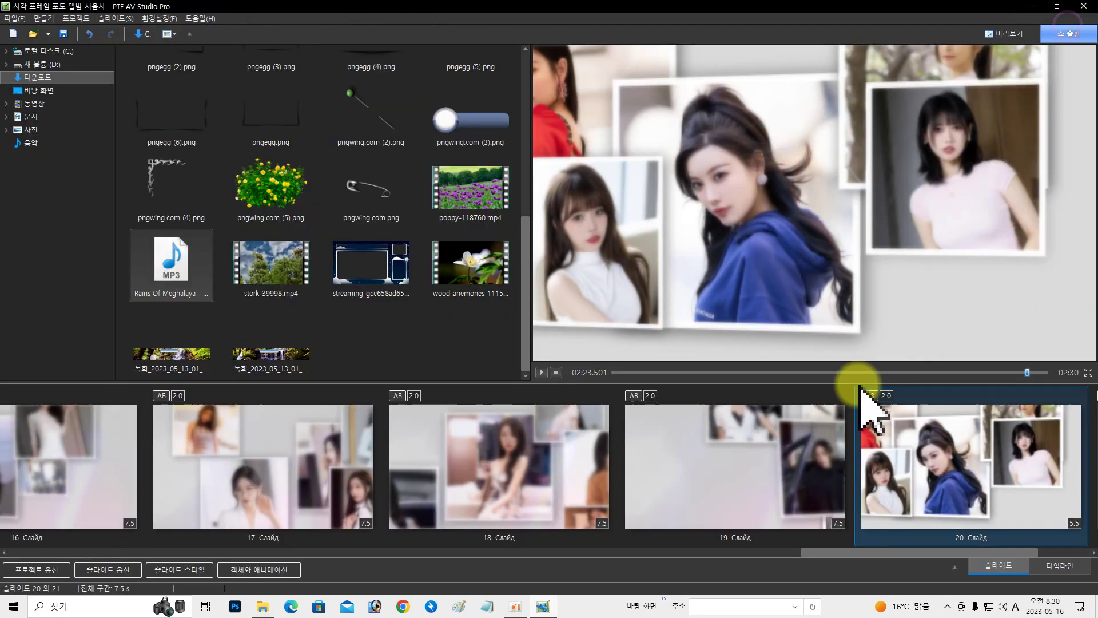
# Return to slide 1 at the start of the project and recheck its transition effect.
pyautogui.moveTo(835, 553); pyautogui.dragTo(115, 513)
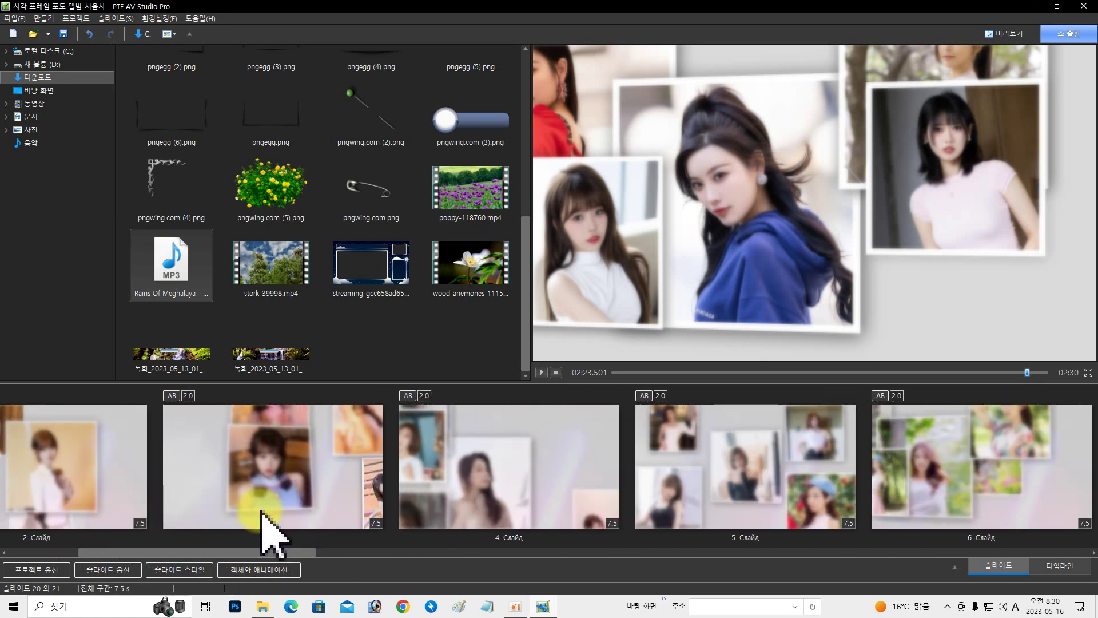
pyautogui.click(269, 546)
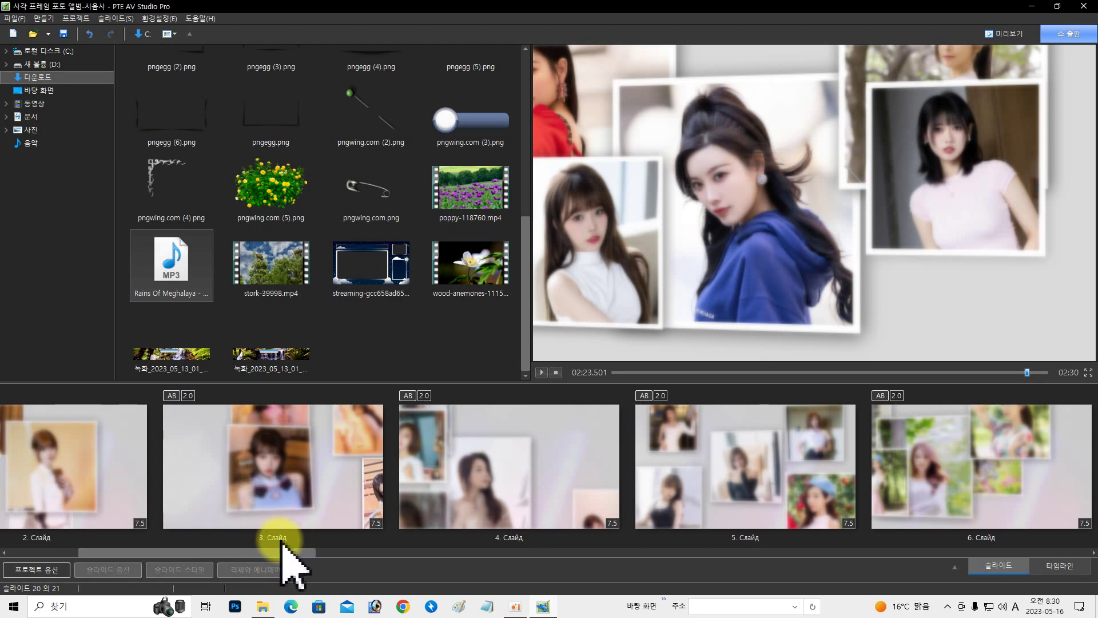
pyautogui.scroll(3, 208, 478)
pyautogui.doubleClick(223, 495)
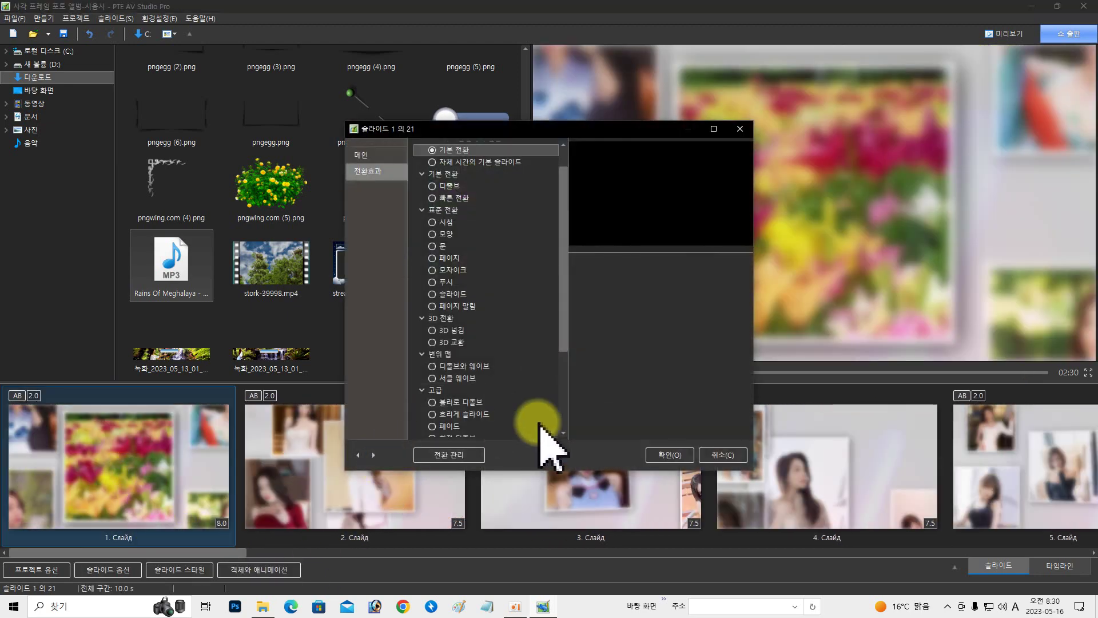
pyautogui.click(718, 449)
# Copy the leaks_0 video object from slide 1 in the objects and animation editor and close the editor.
pyautogui.click(254, 572)
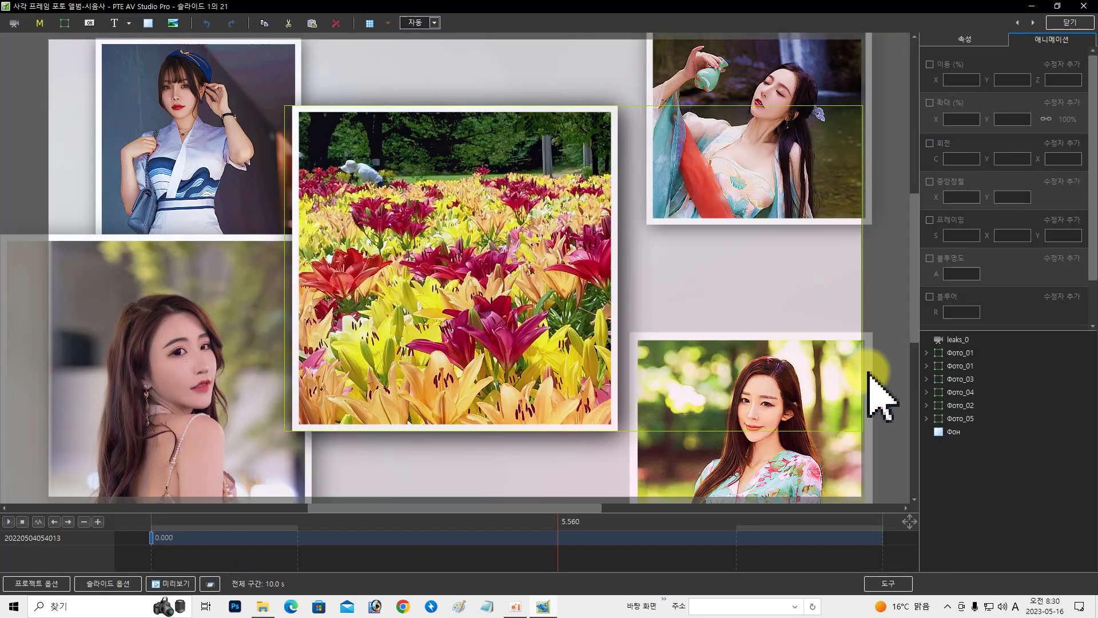
pyautogui.click(952, 340)
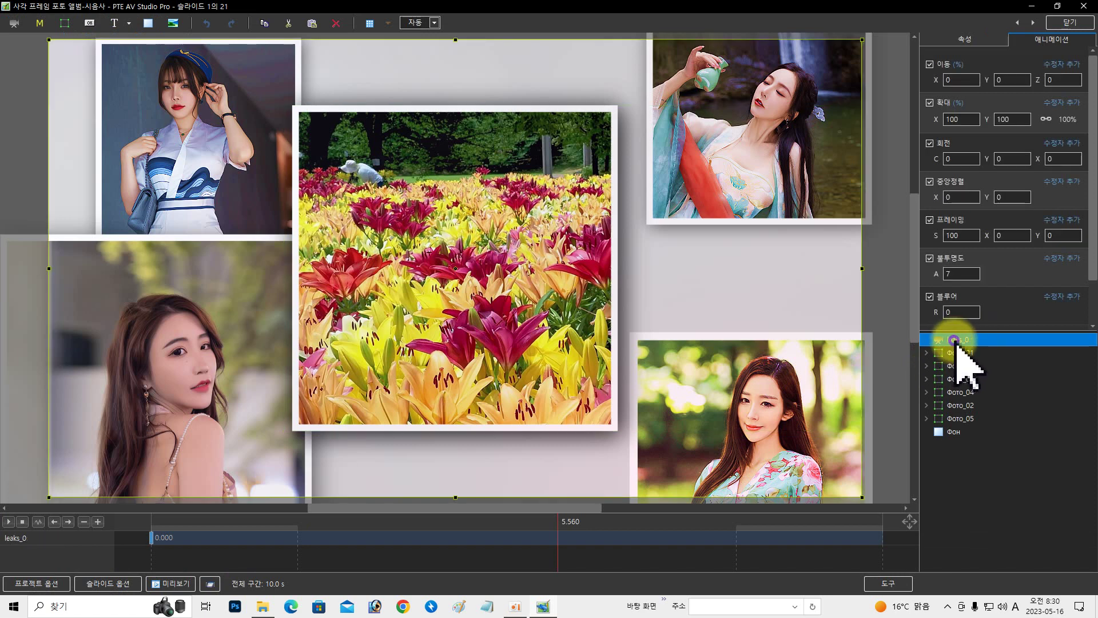
pyautogui.rightClick(954, 340)
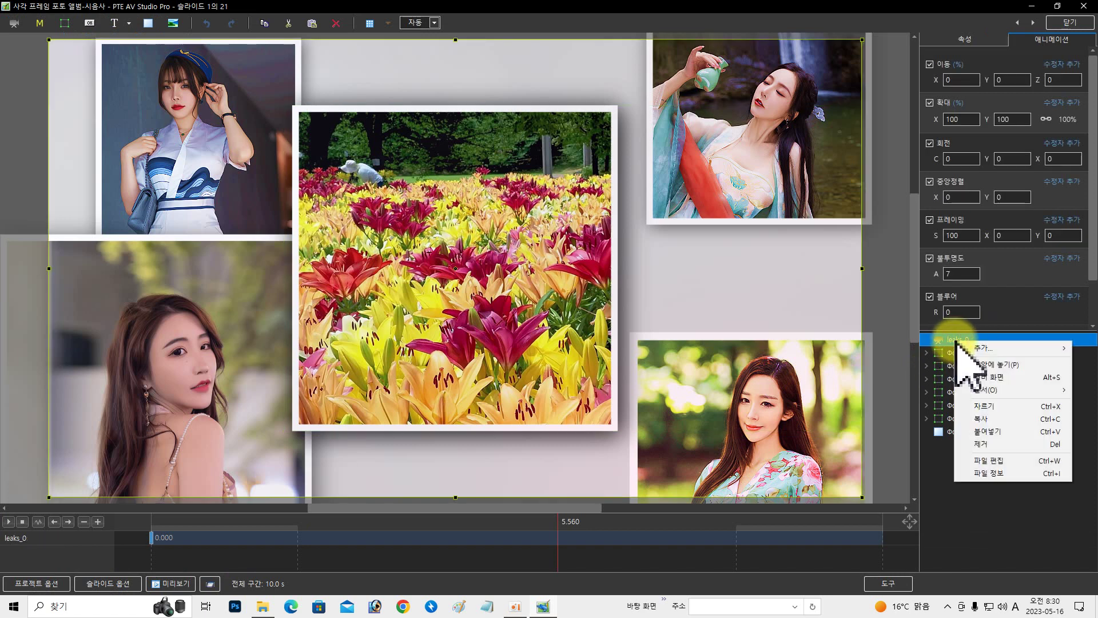
pyautogui.click(985, 419)
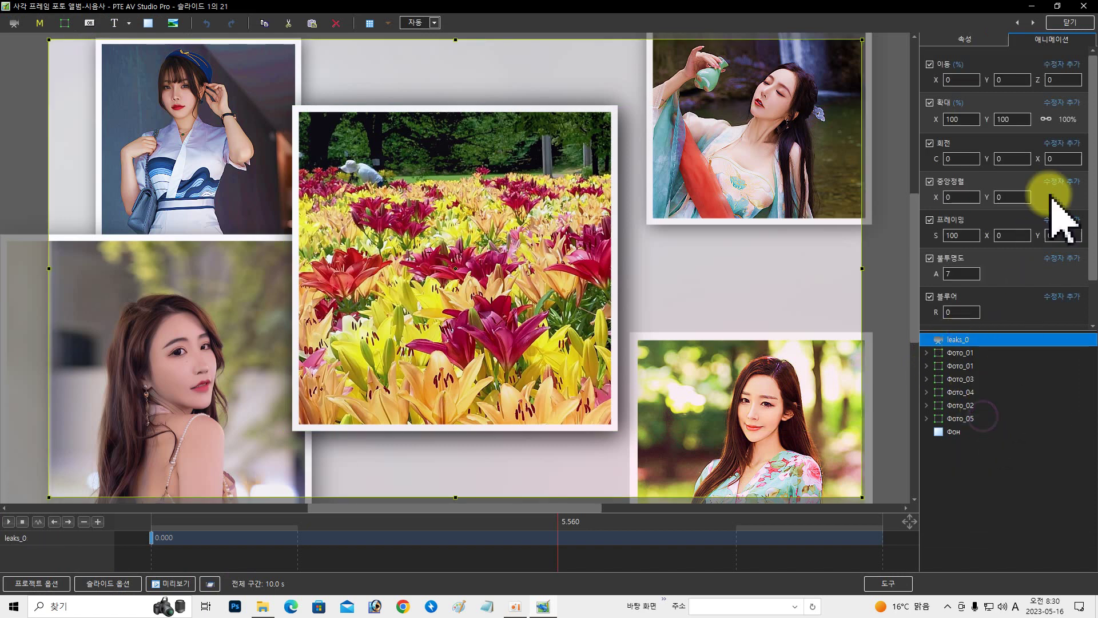
pyautogui.click(1069, 22)
# Play slide 2 briefly in the preview, pause it, and check the slide's transition effect.
pyautogui.click(316, 465)
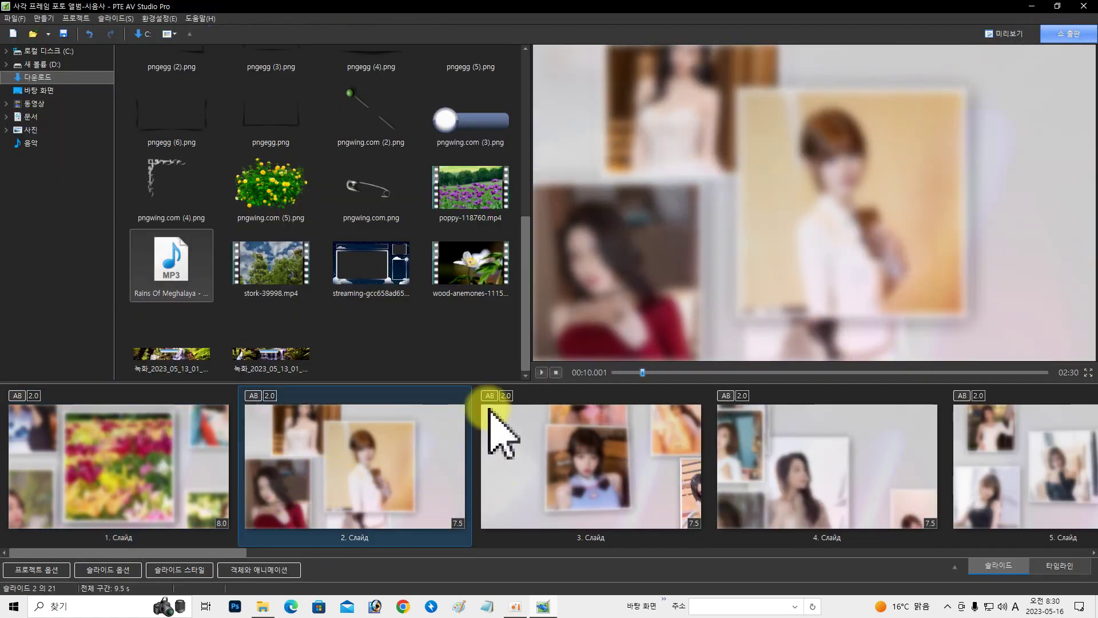
pyautogui.click(542, 374)
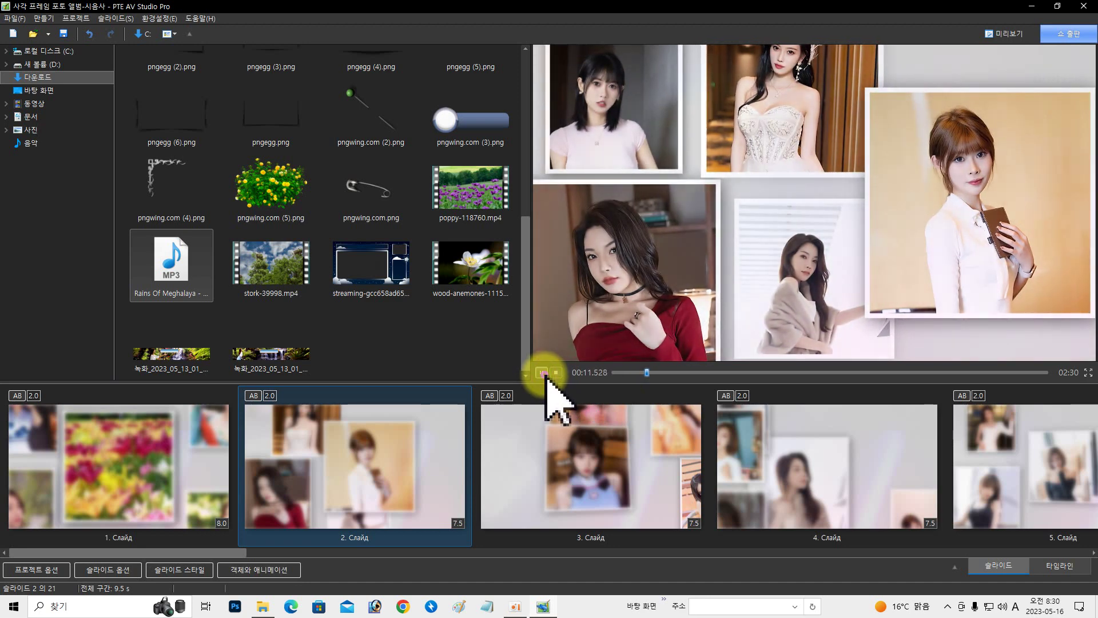
pyautogui.click(683, 145)
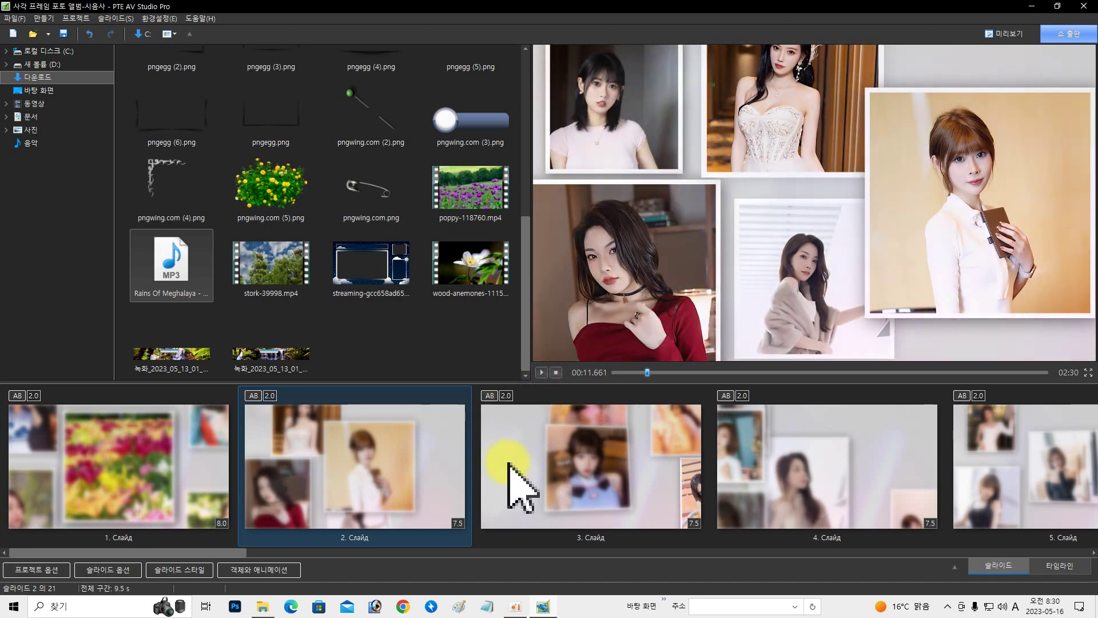
pyautogui.doubleClick(338, 514)
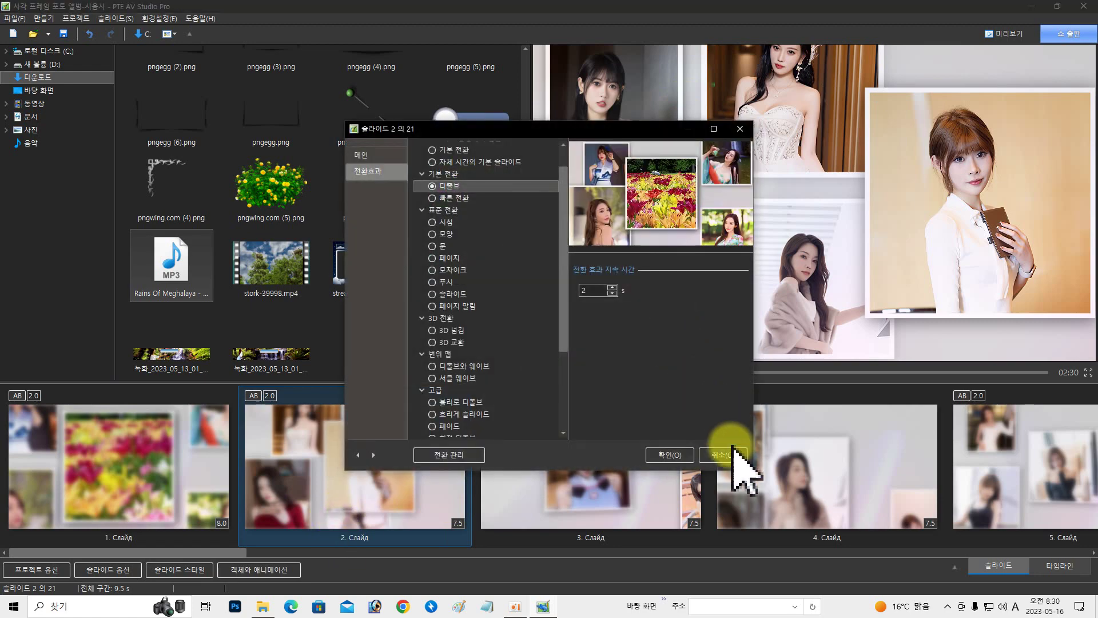
pyautogui.click(727, 453)
# Examine the object lists of slides 2 and 3 in the objects and animation editor, and close it.
pyautogui.click(265, 569)
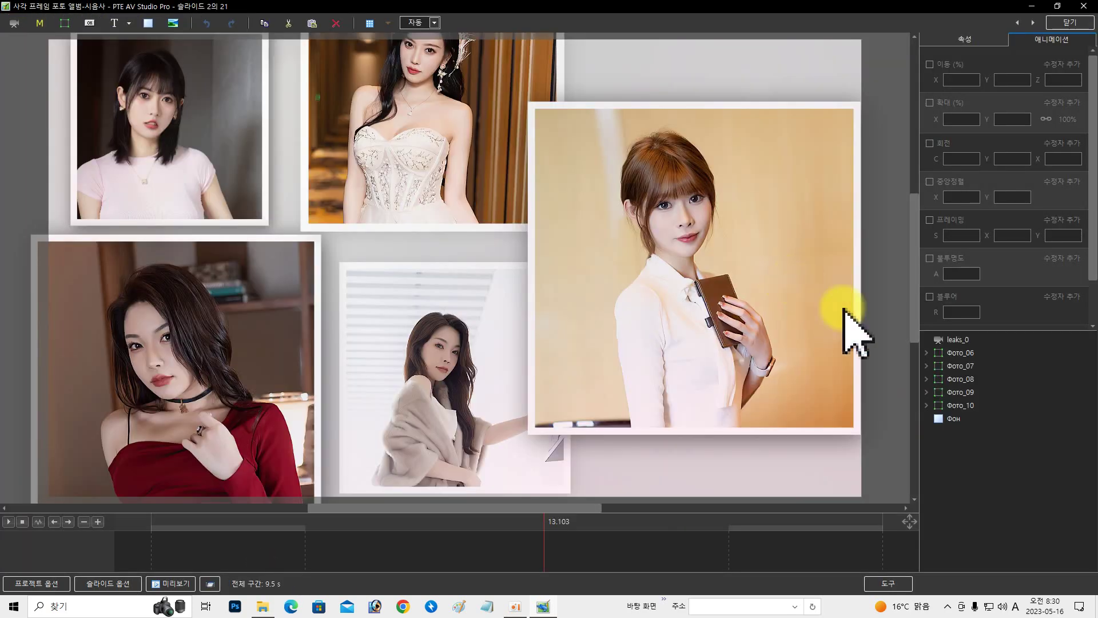
pyautogui.click(1033, 23)
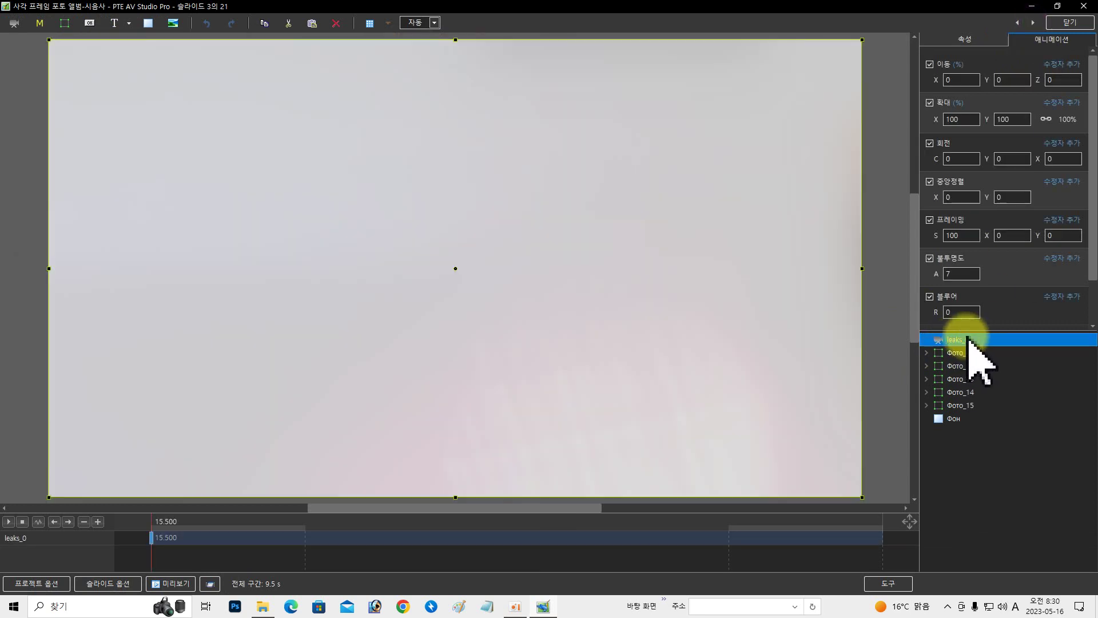
pyautogui.click(1071, 23)
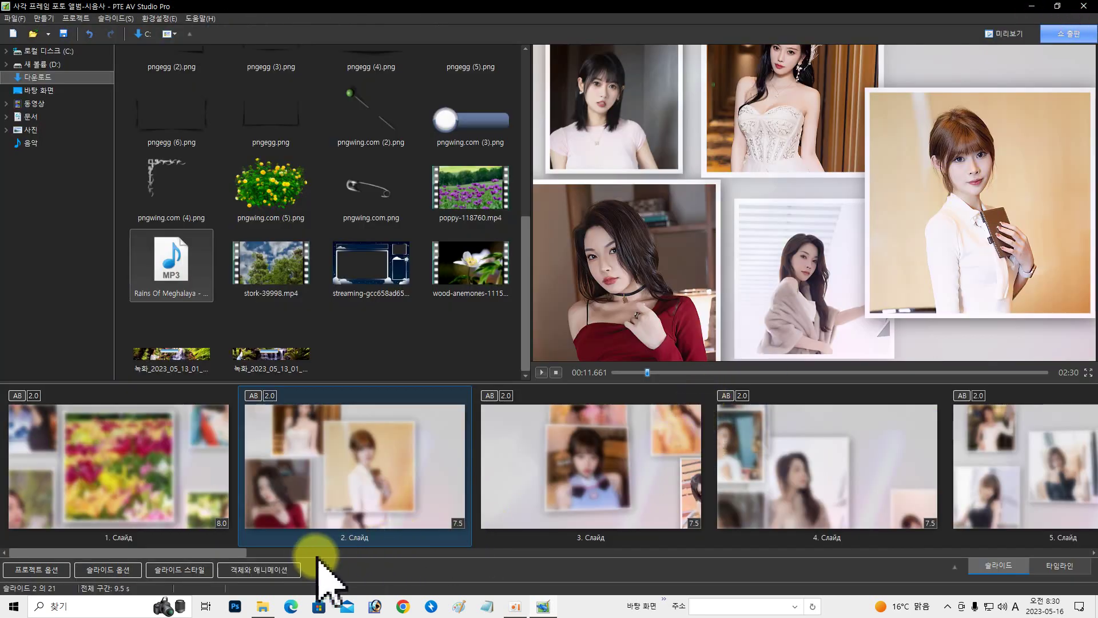
# Open slide 10 in the objects and animation editor, look through the following slides' object lists for leaks_0, and close the editor.
pyautogui.moveTo(223, 552); pyautogui.dragTo(580, 550)
pyautogui.doubleClick(643, 454)
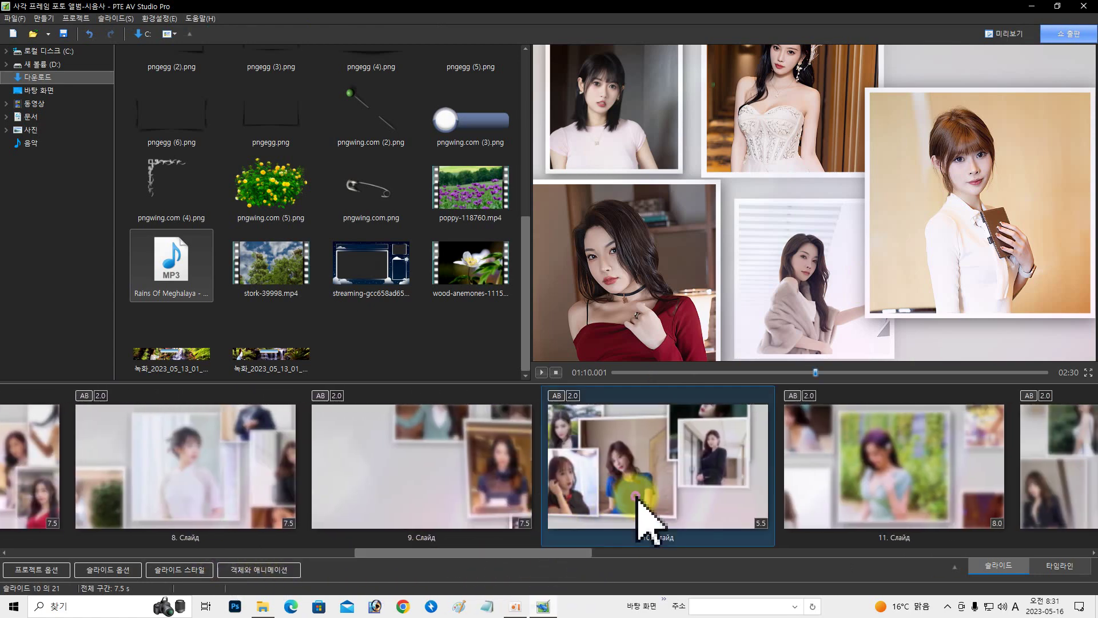
pyautogui.click(658, 457)
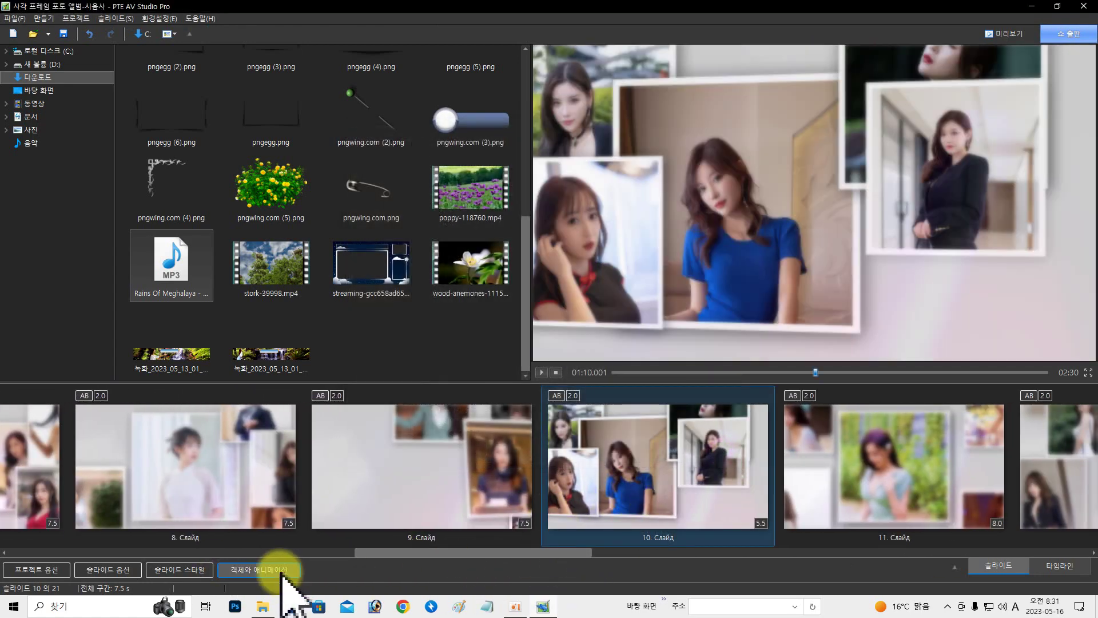
pyautogui.click(279, 568)
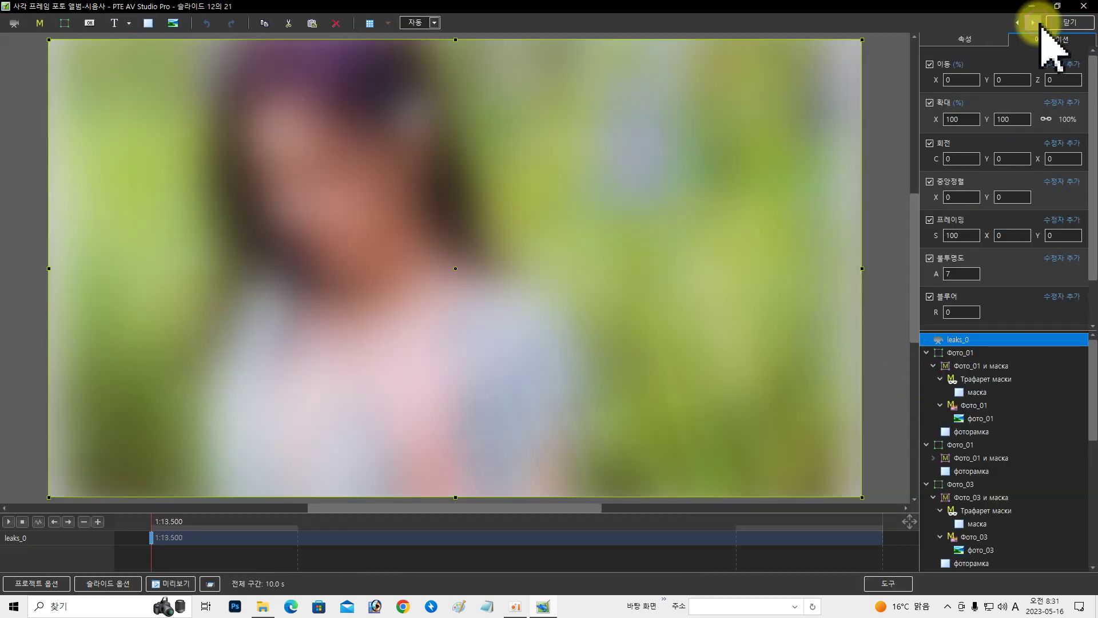
pyautogui.click(1040, 24)
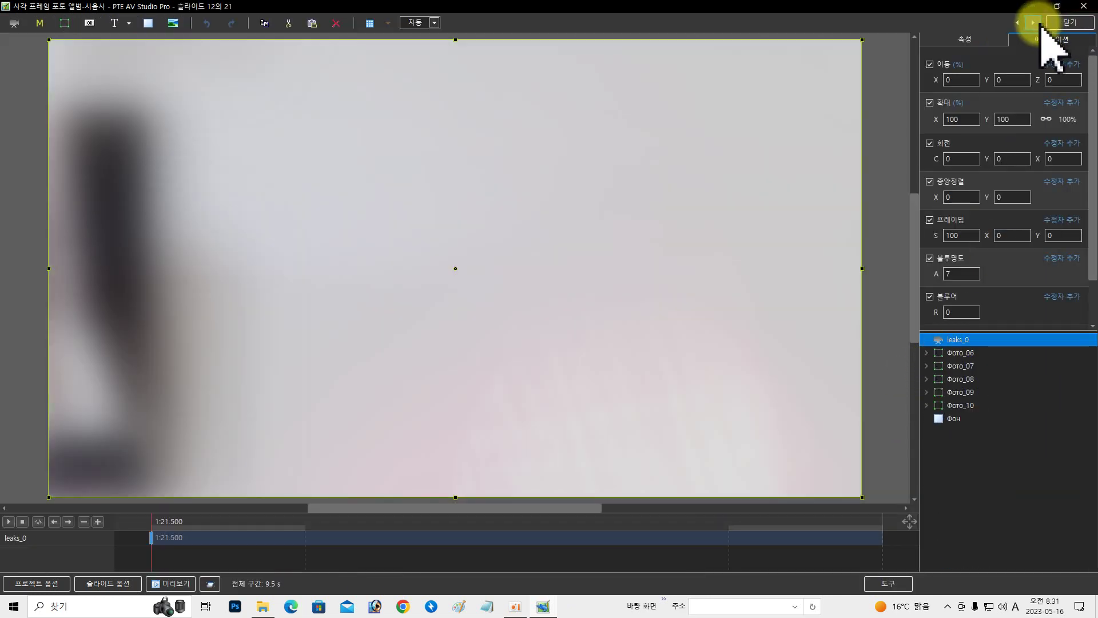
pyautogui.click(1040, 25)
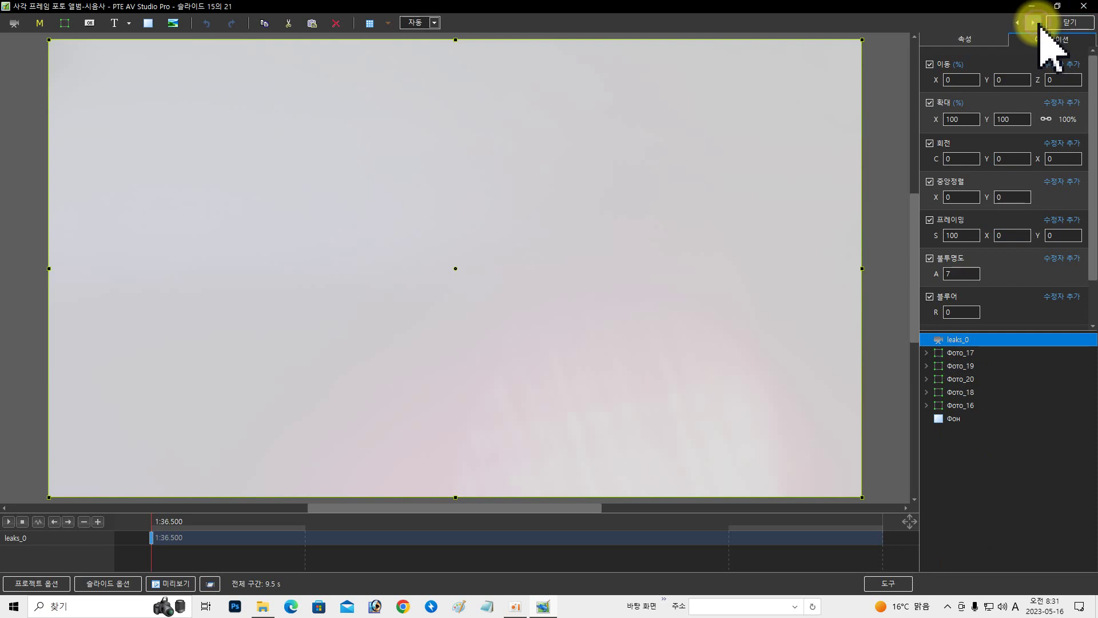
pyautogui.click(1039, 24)
pyautogui.click(1051, 25)
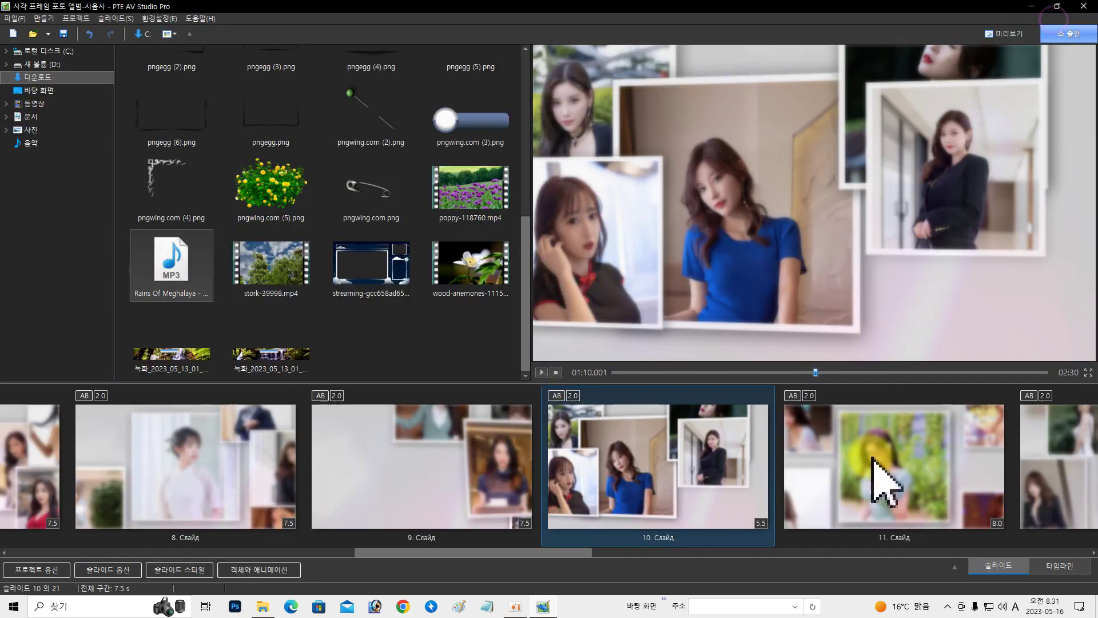
# Open slide 20 in the objects and animation editor, paste the leaks_0 video, and check it against the photos mid-slide.
pyautogui.moveTo(550, 553); pyautogui.dragTo(1059, 522)
pyautogui.click(789, 483)
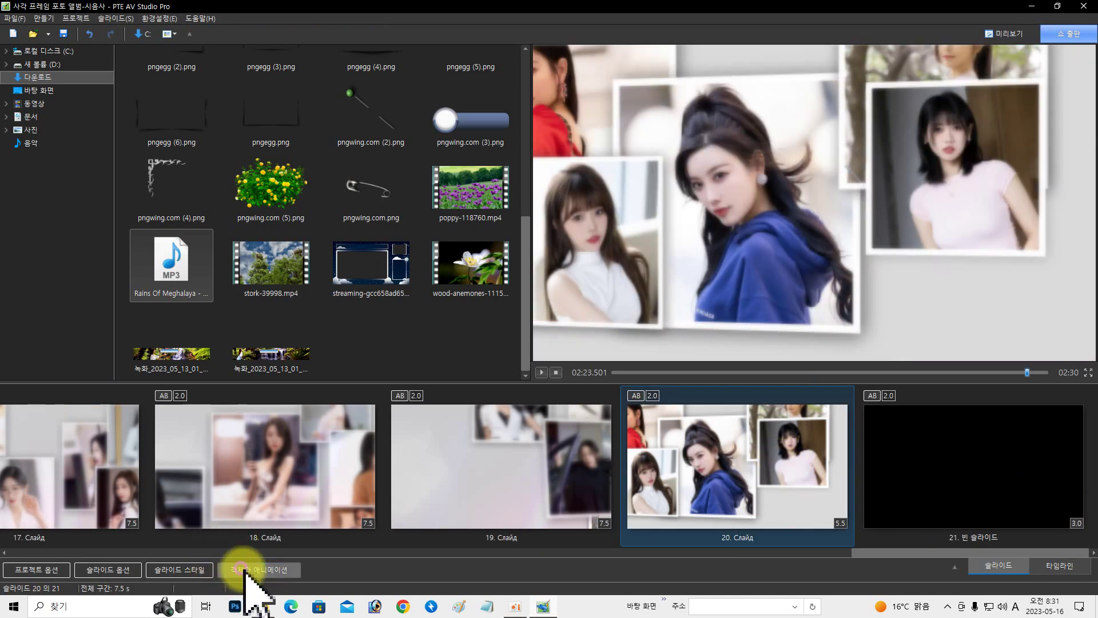
pyautogui.click(245, 571)
pyautogui.rightClick(938, 458)
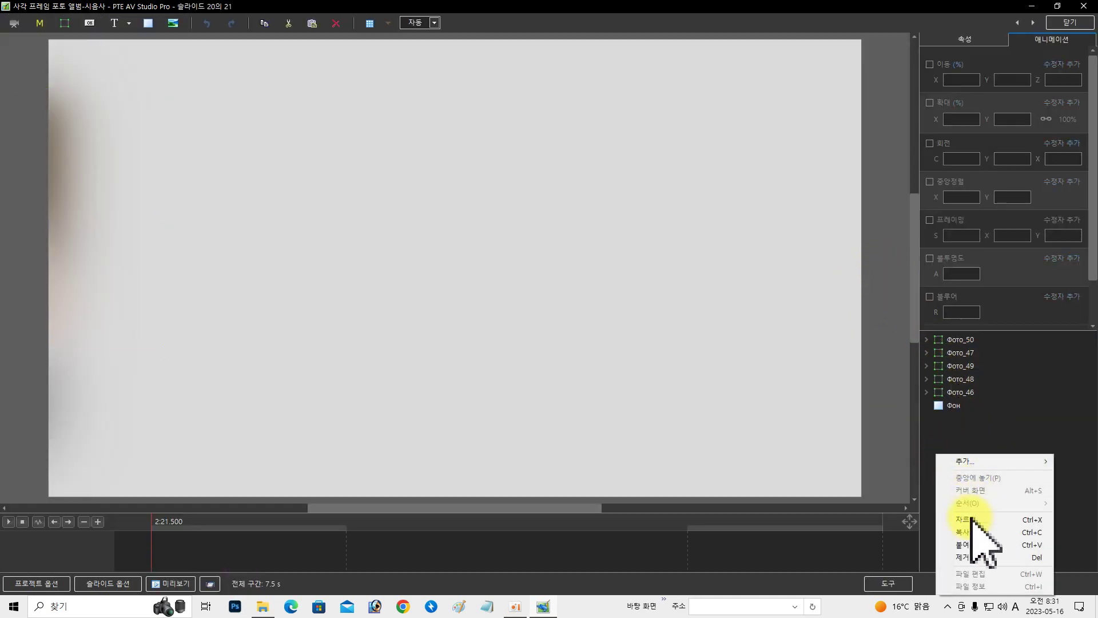
pyautogui.click(970, 544)
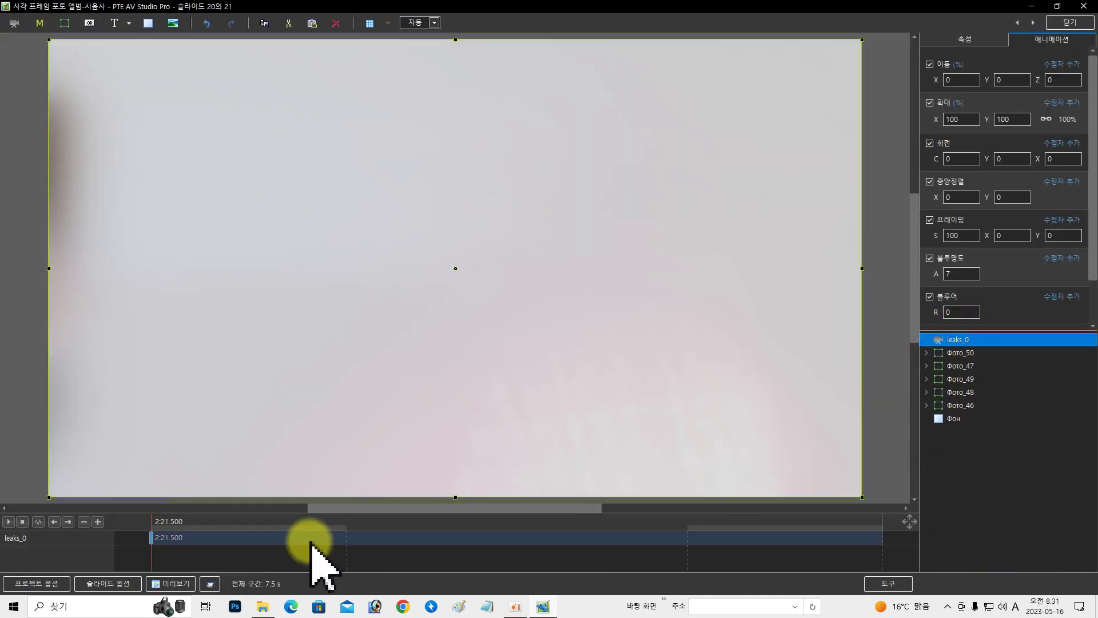
pyautogui.moveTo(318, 521); pyautogui.dragTo(576, 519)
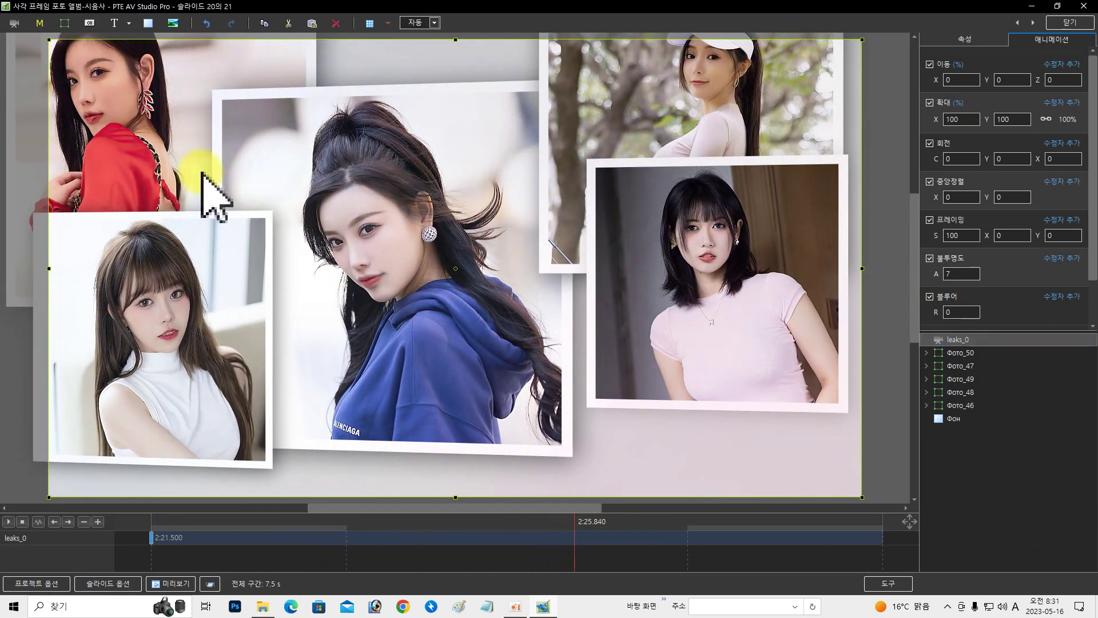
# Check the object lists of slides 19, 18 and 17 for the leaks_0 video, and close the editor.
pyautogui.click(1017, 22)
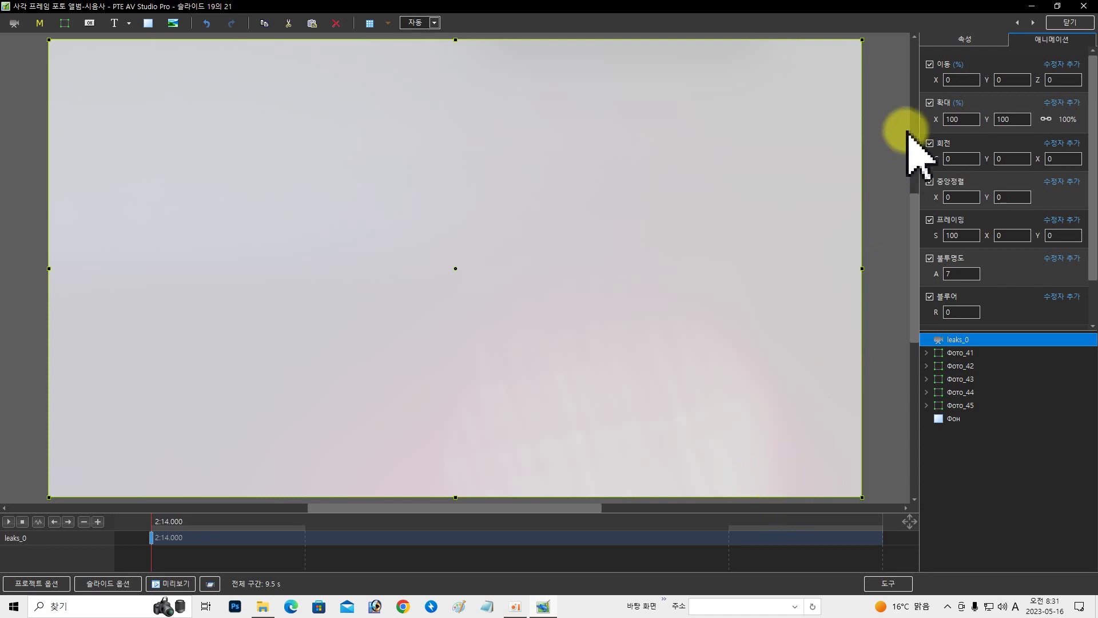
pyautogui.click(1017, 23)
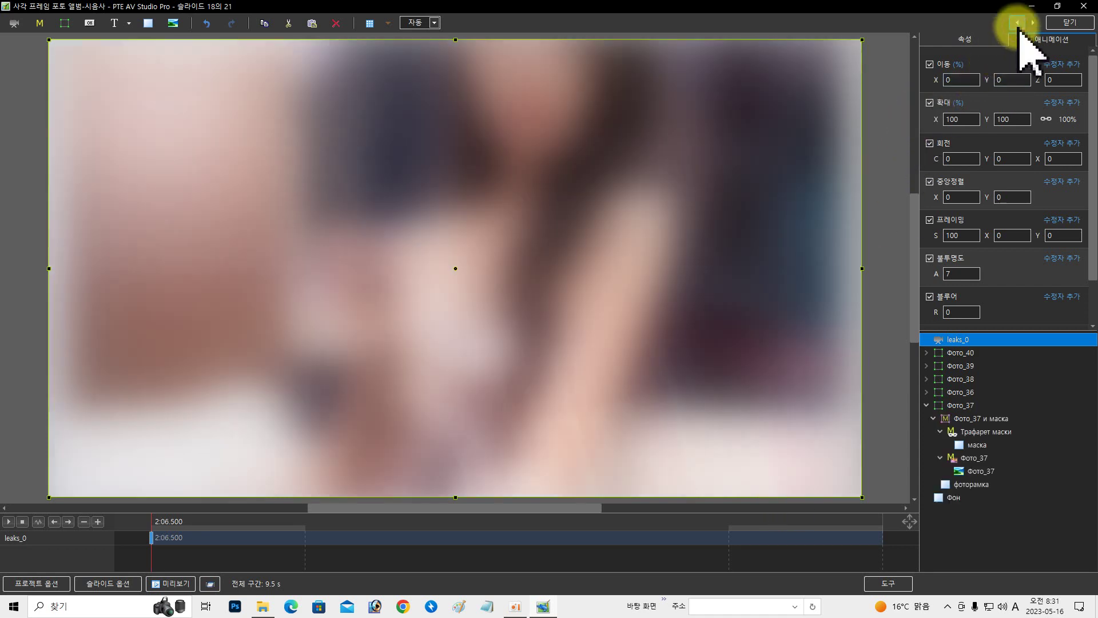
pyautogui.click(1018, 22)
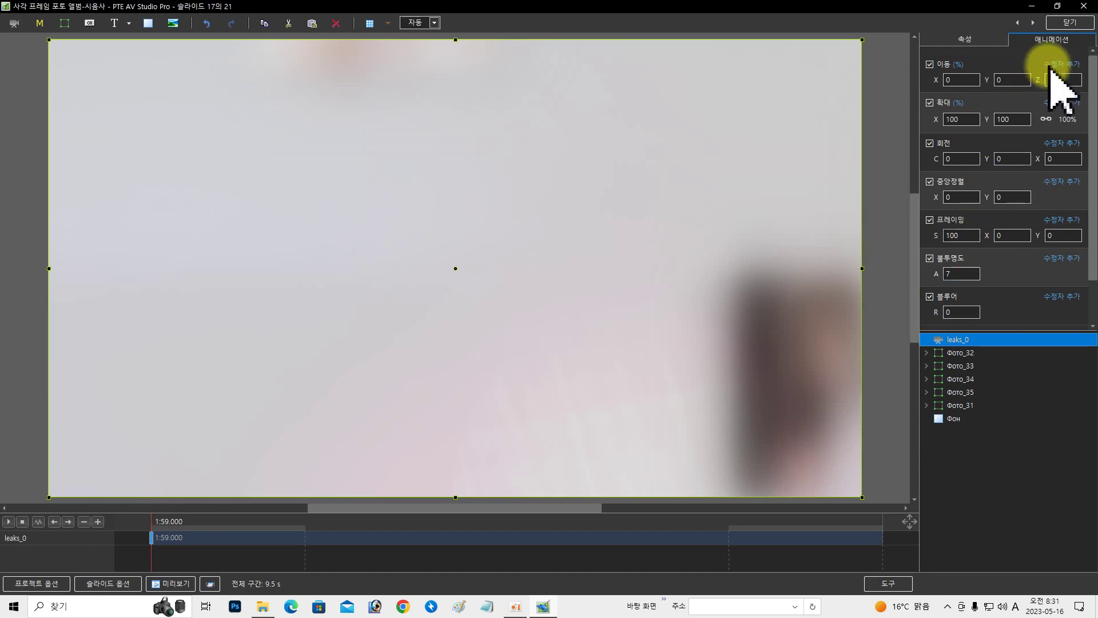
pyautogui.click(1068, 23)
# Open slide 2 in the objects and animation editor and delete the photo inside the Фото_06 mask group.
pyautogui.moveTo(892, 553); pyautogui.dragTo(5, 552)
pyautogui.doubleClick(276, 450)
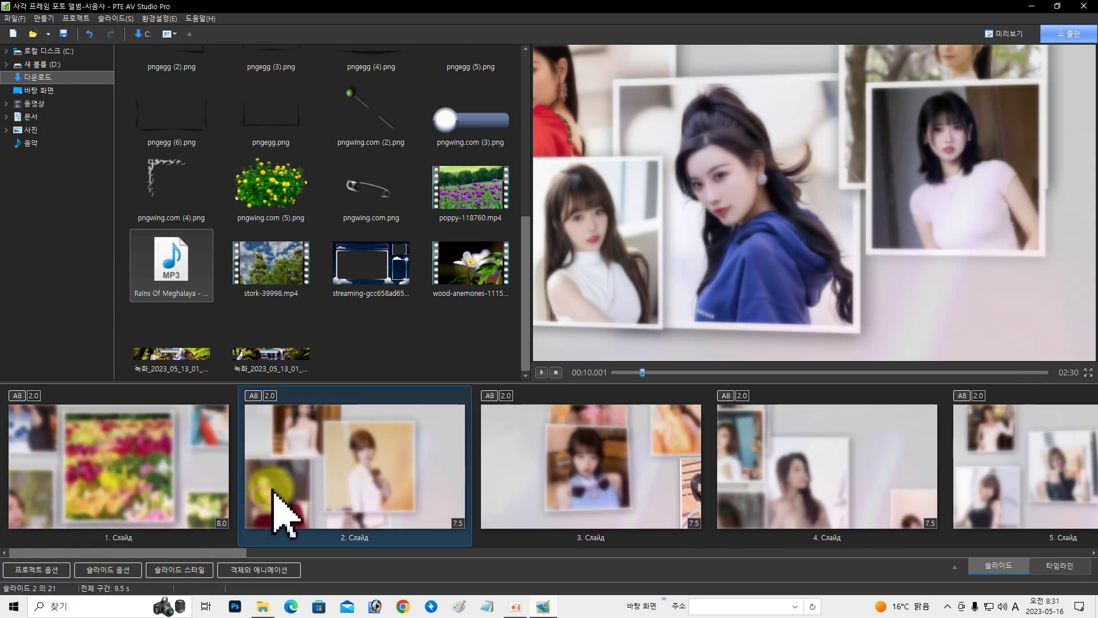
pyautogui.click(678, 455)
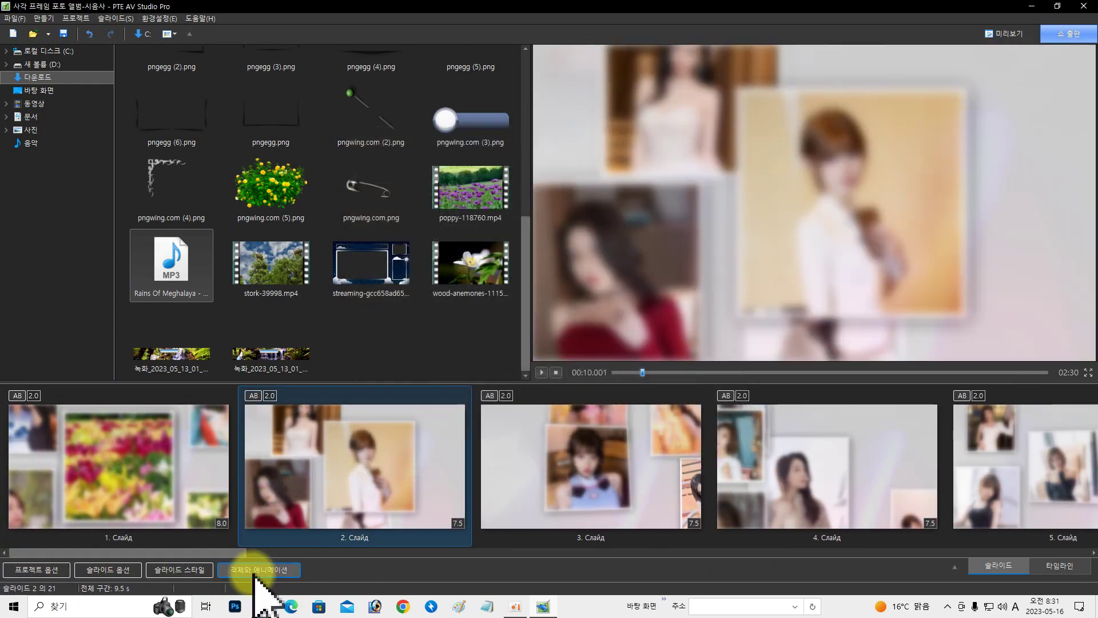
pyautogui.click(259, 569)
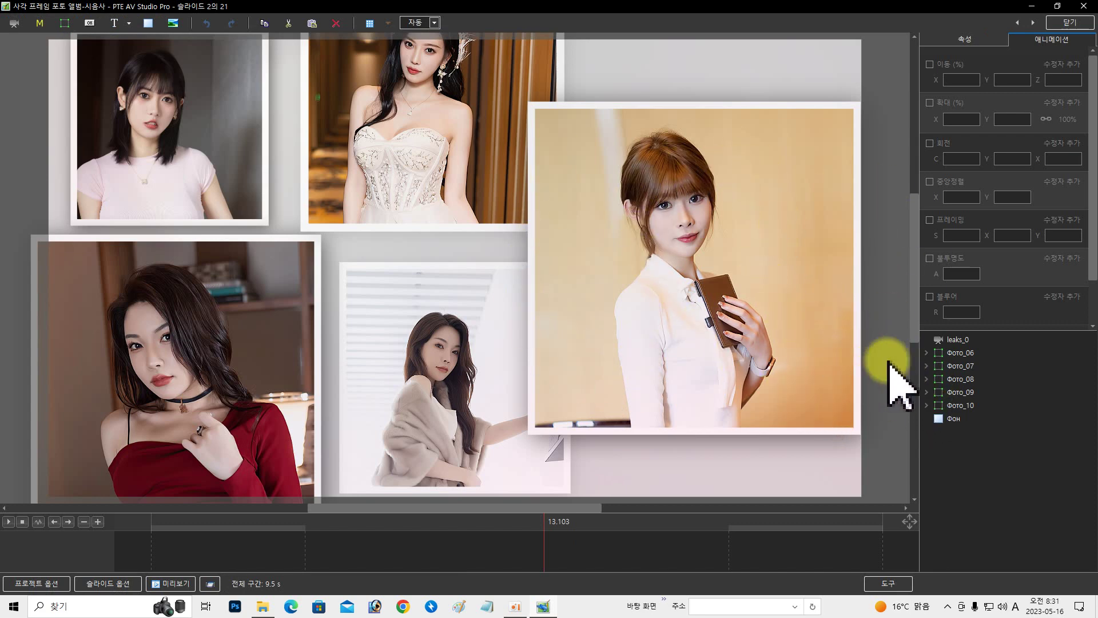
pyautogui.click(961, 352)
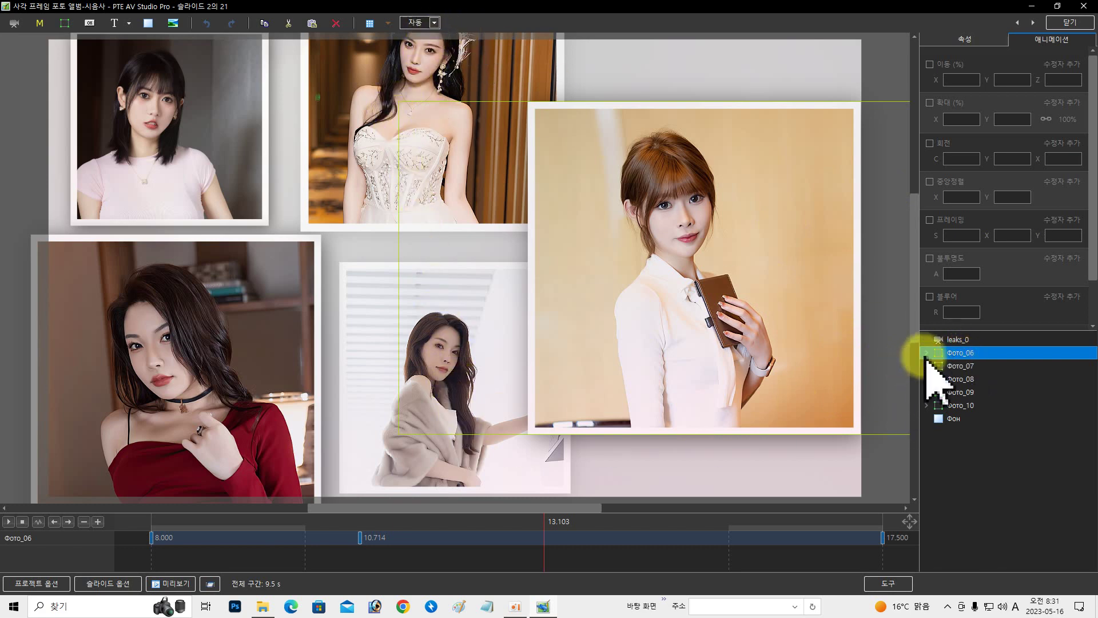
pyautogui.click(981, 418)
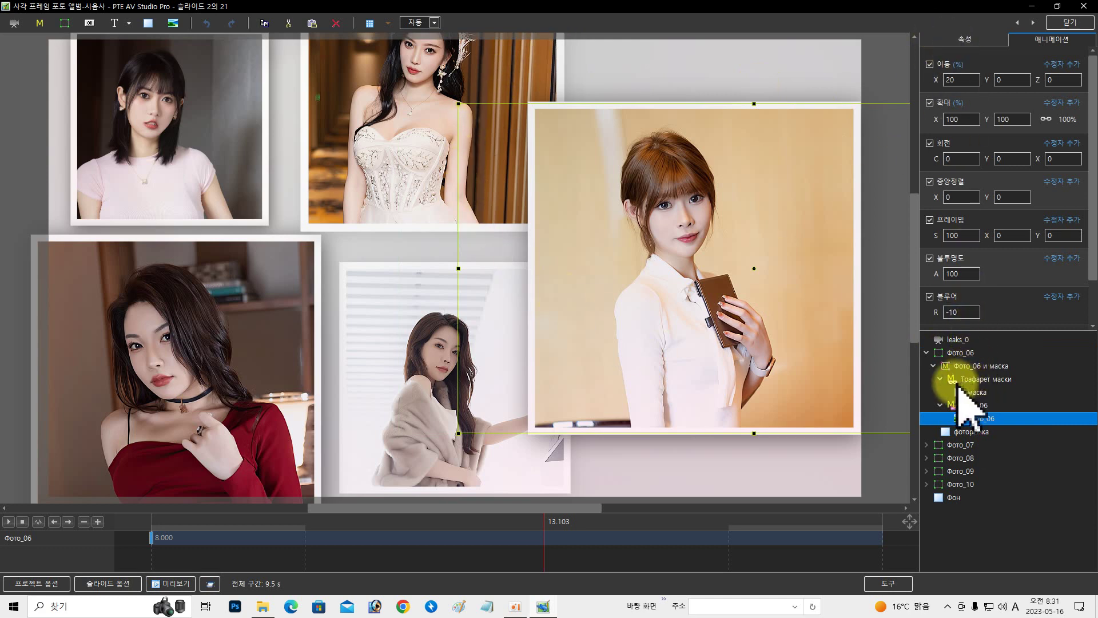
pyautogui.rightClick(964, 422)
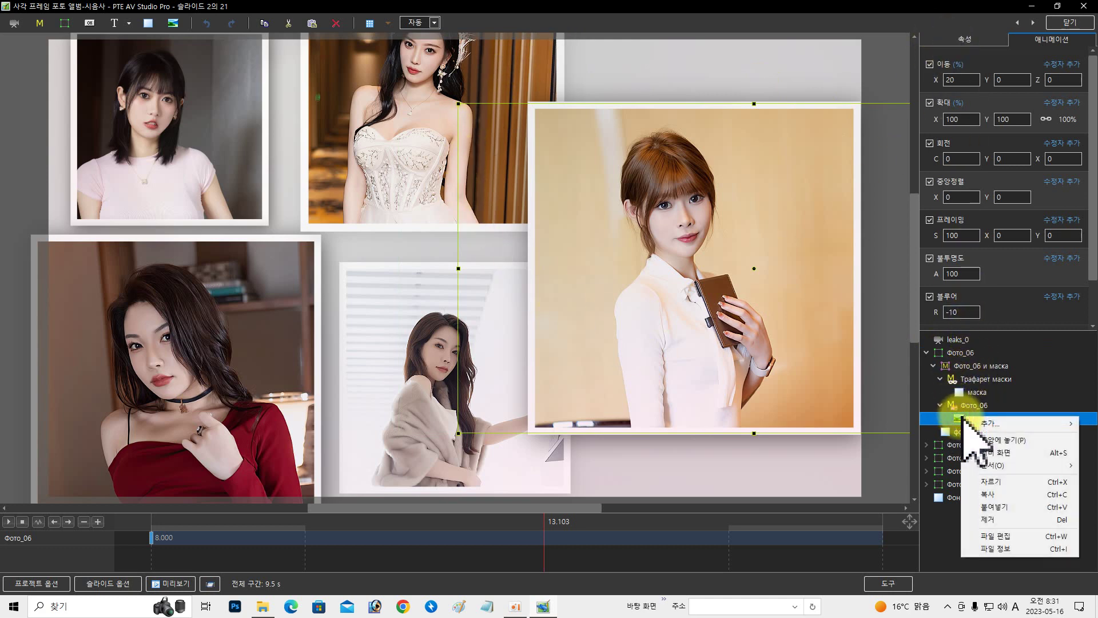
pyautogui.click(995, 520)
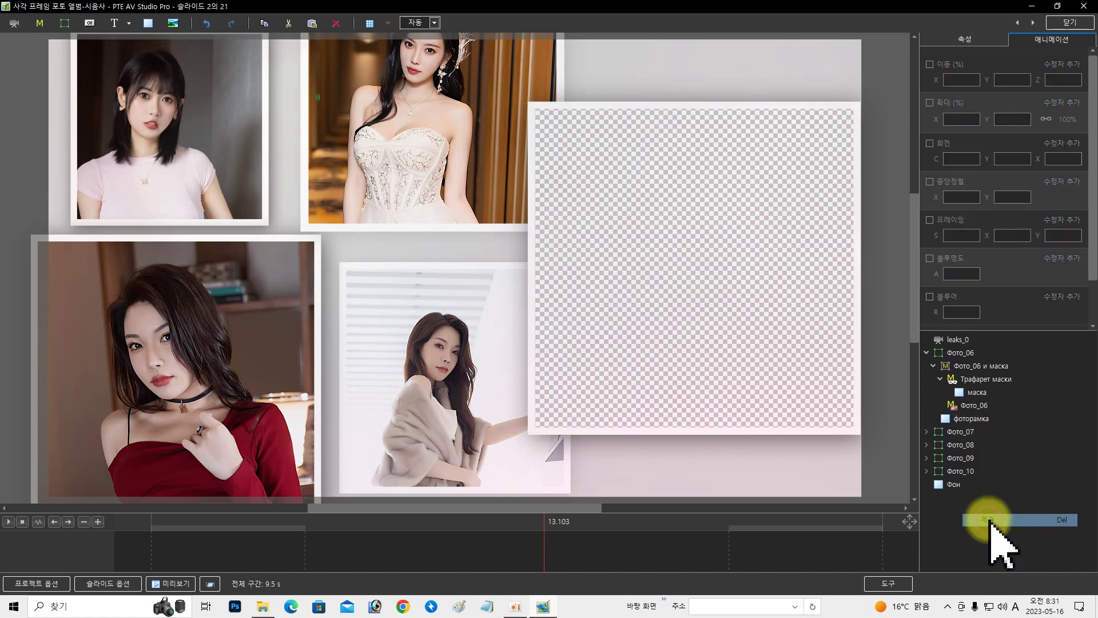
# Insert the video mh from the 배경영상 folder into the emptied Фото_06 mask container.
pyautogui.click(972, 406)
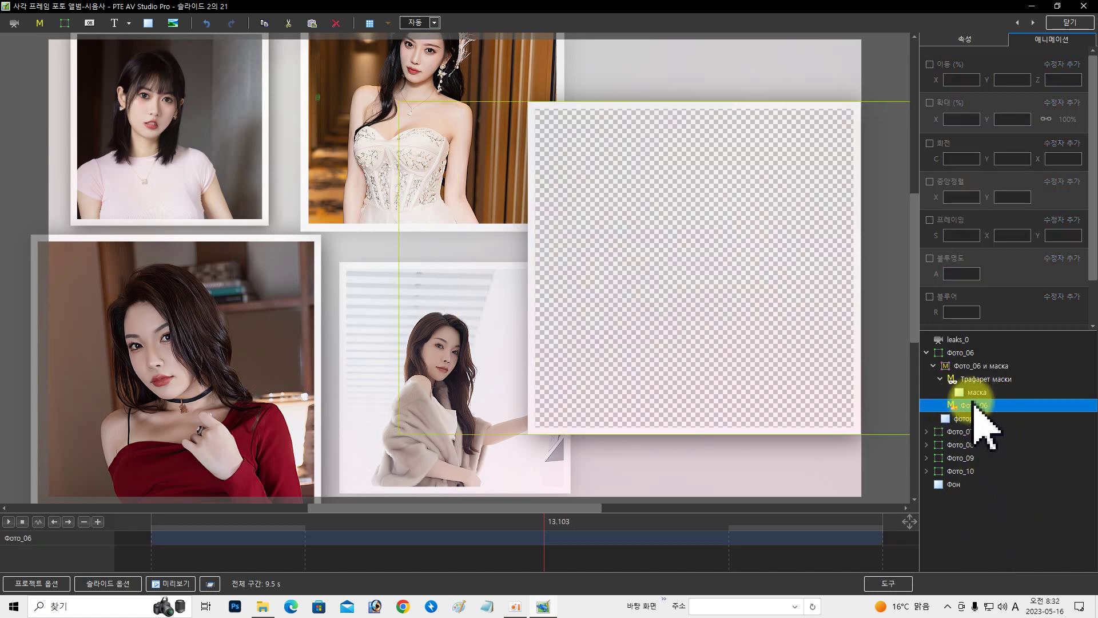
pyautogui.click(14, 23)
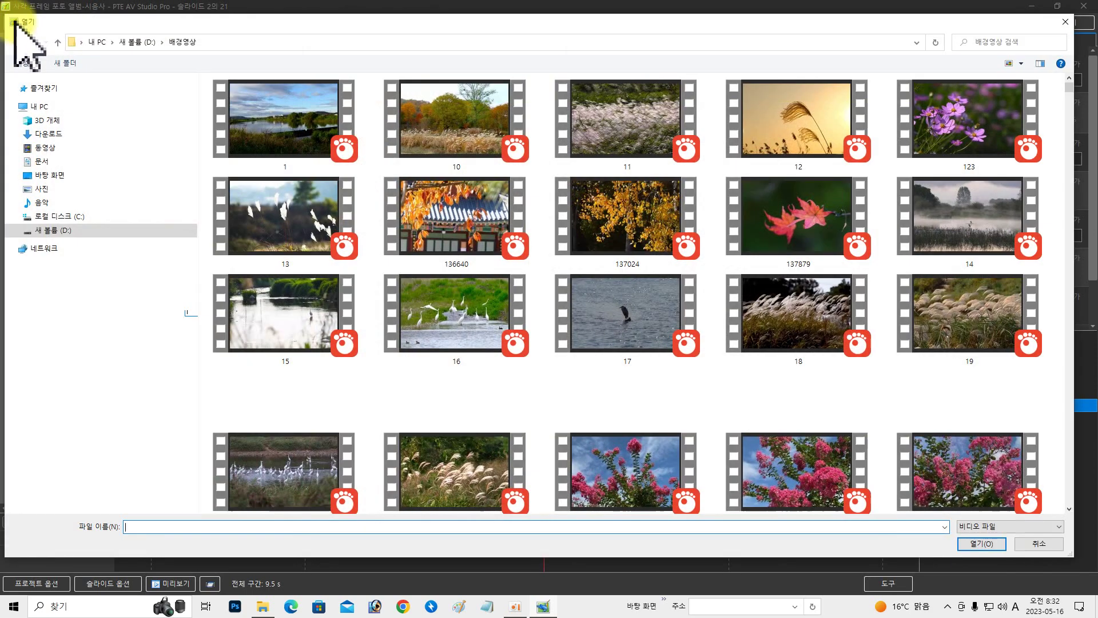
pyautogui.scroll(-15, 564, 332)
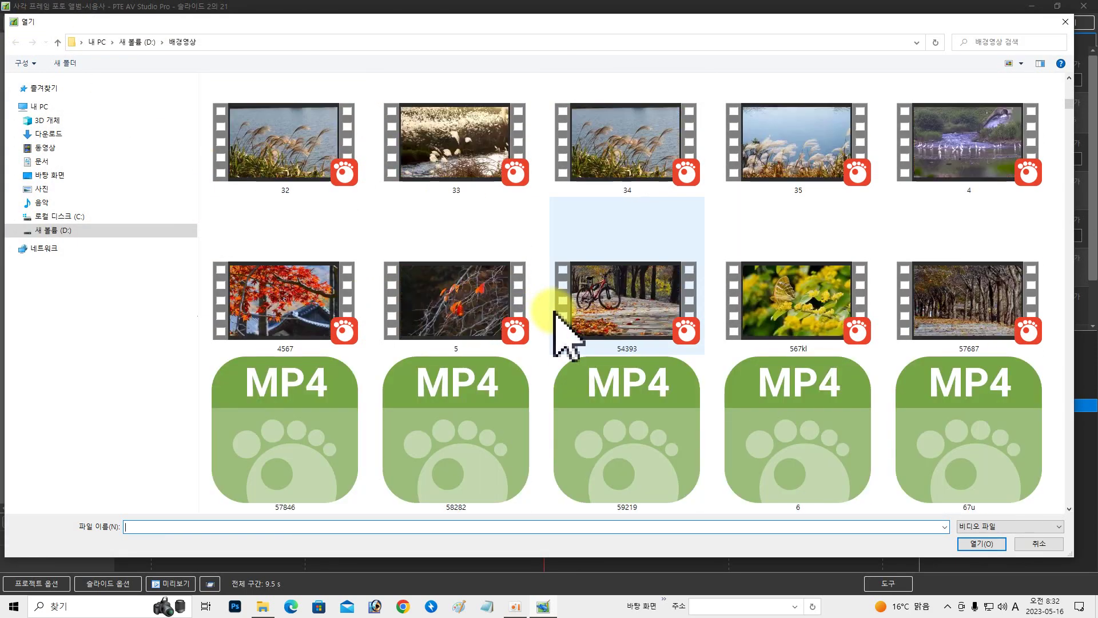
pyautogui.scroll(-10, 557, 320)
pyautogui.scroll(-3, 431, 318)
pyautogui.click(334, 305)
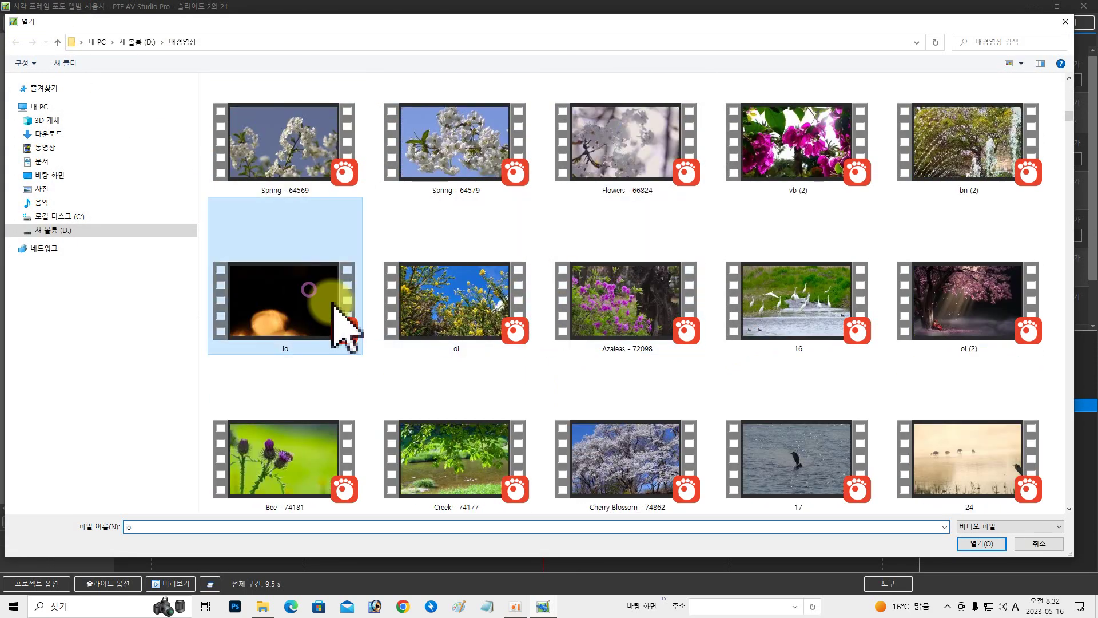
pyautogui.scroll(-3, 589, 400)
pyautogui.scroll(-3, 589, 406)
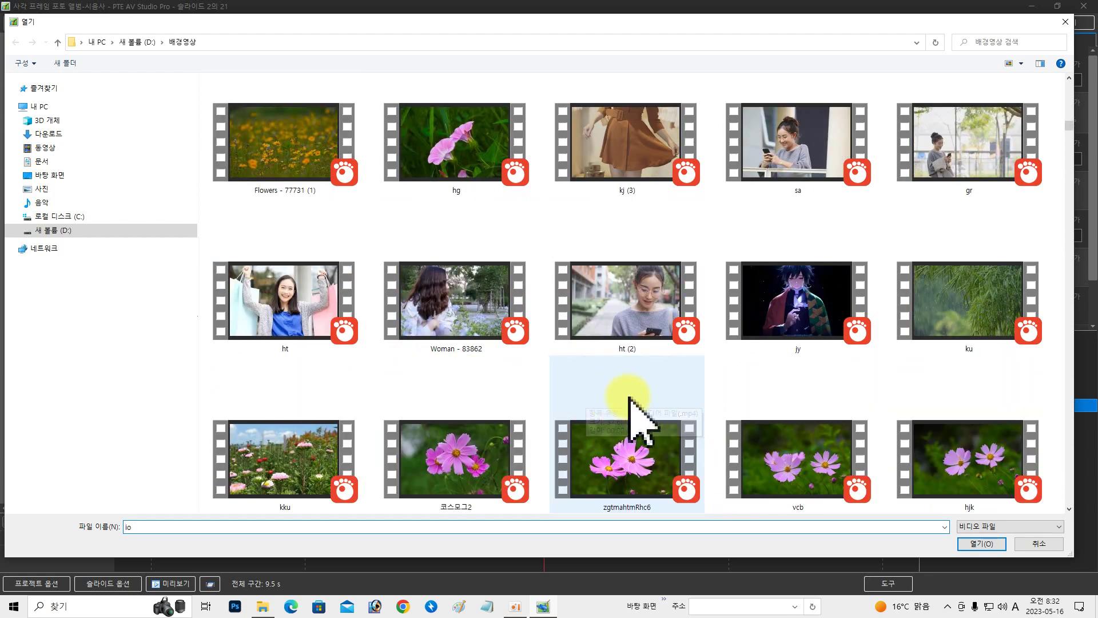
pyautogui.scroll(-3, 566, 400)
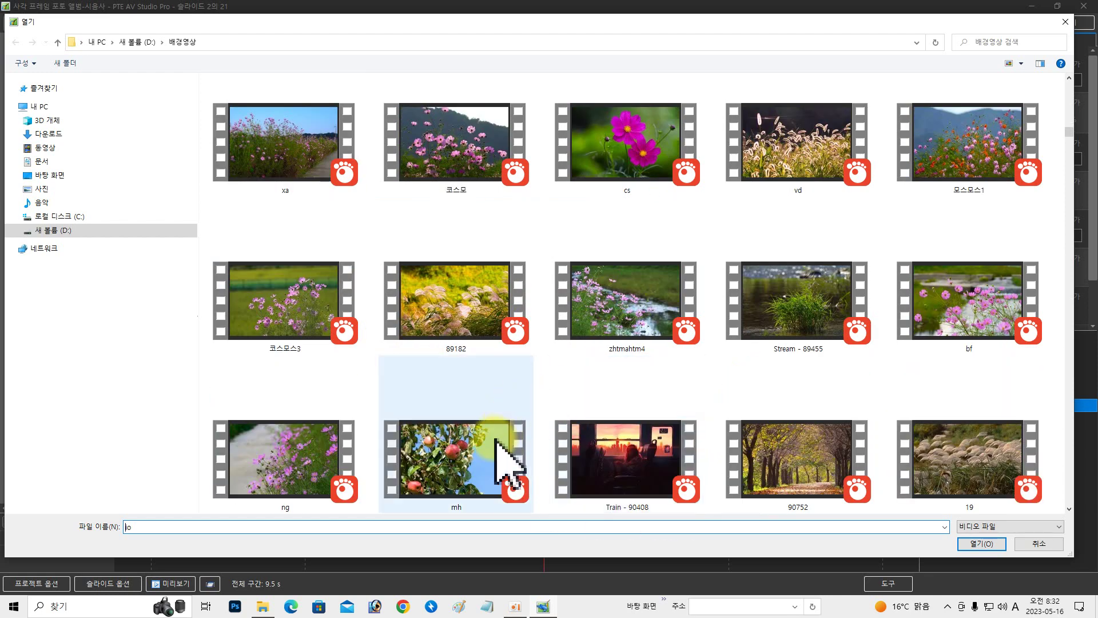
pyautogui.click(486, 489)
pyautogui.click(982, 543)
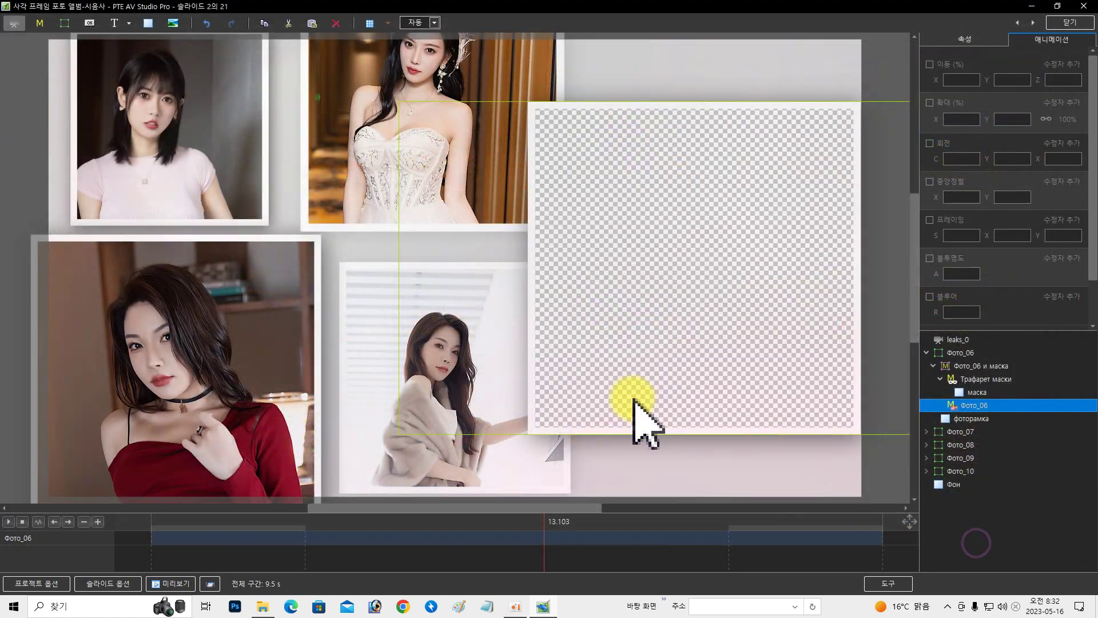
# Set the mh video's horizontal pan to 19 and its blur to -10.
pyautogui.click(956, 80)
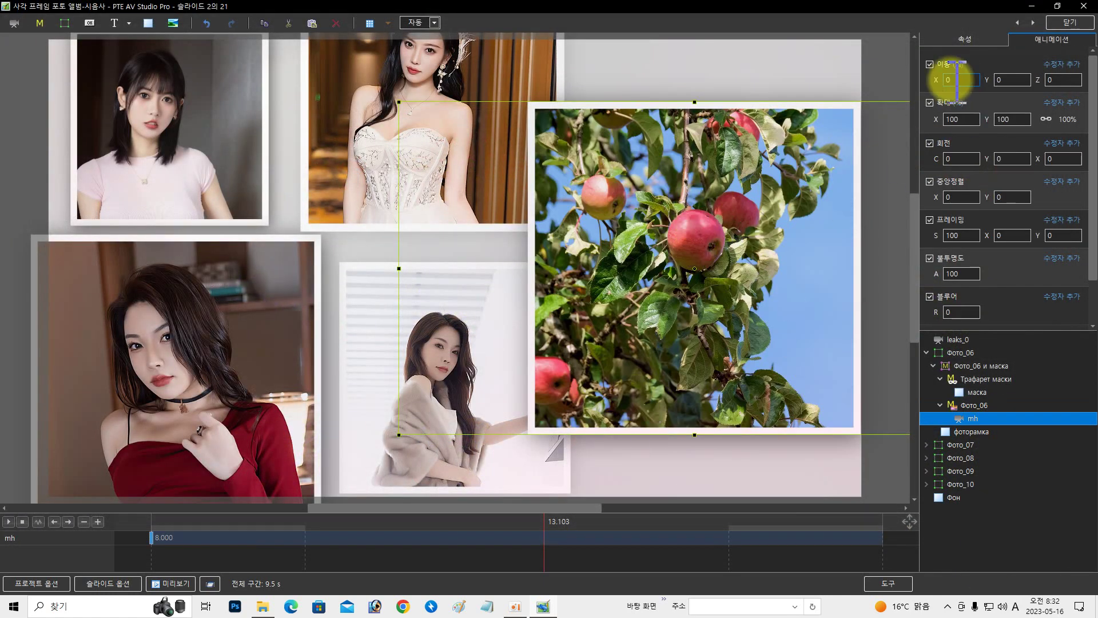
pyautogui.moveTo(934, 84)
pyautogui.mouseDown()
pyautogui.moveTo(966, 81)
pyautogui.moveTo(947, 91)
pyautogui.mouseUp()
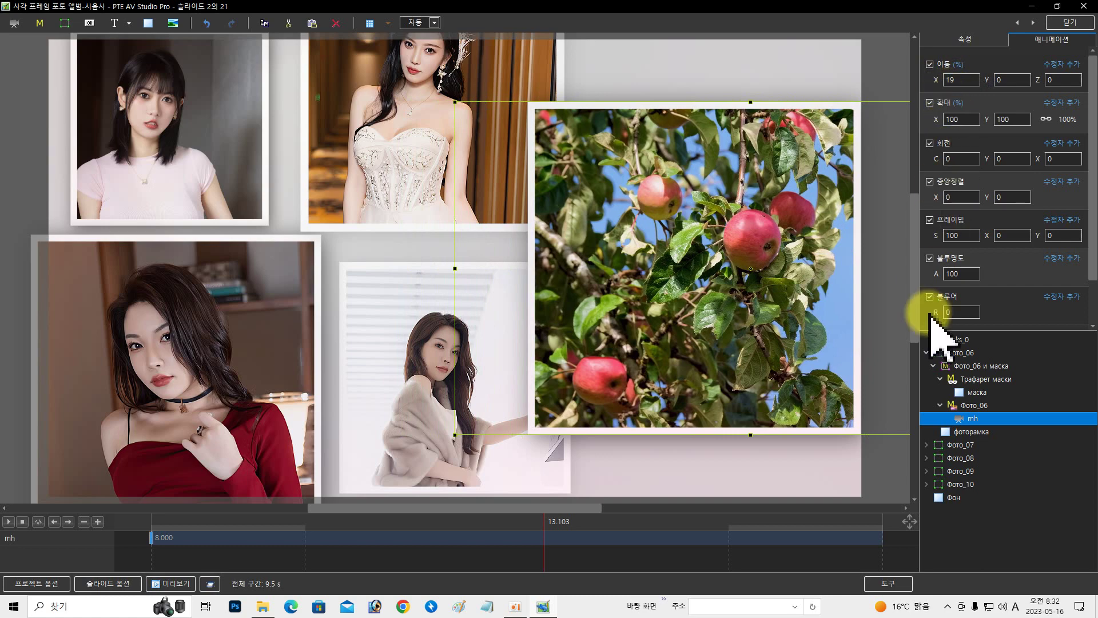
pyautogui.click(953, 312)
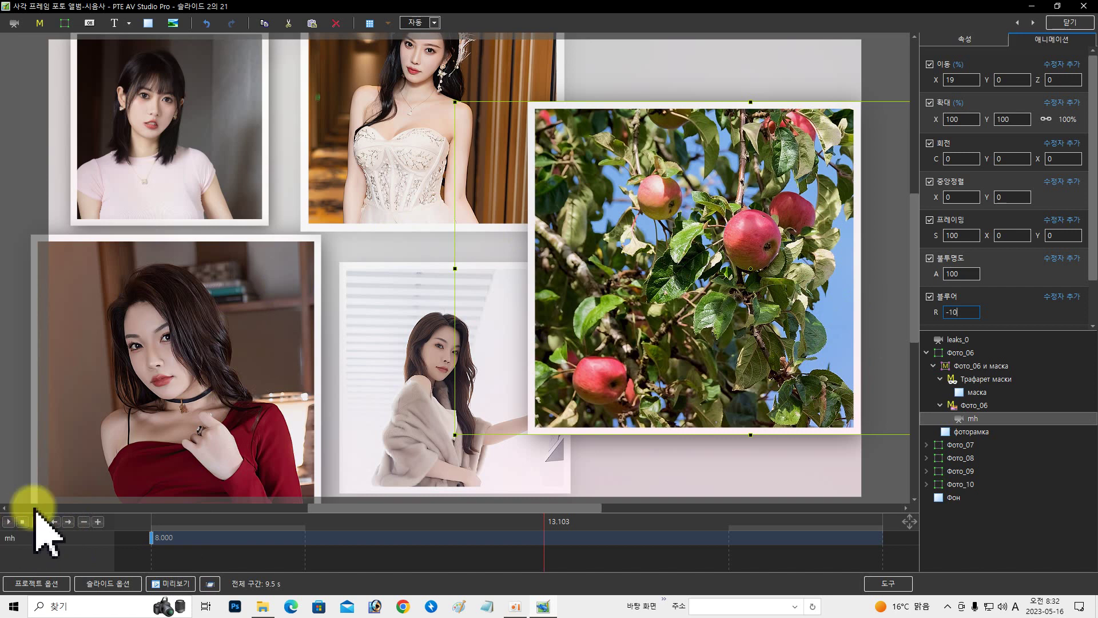
# Replace Фото_07's picture with yy y_2022_07_29_16_14_25_780 from the 인물이미지1-2 folder on drive D: and set its horizontal pan to -32.
pyautogui.click(925, 352)
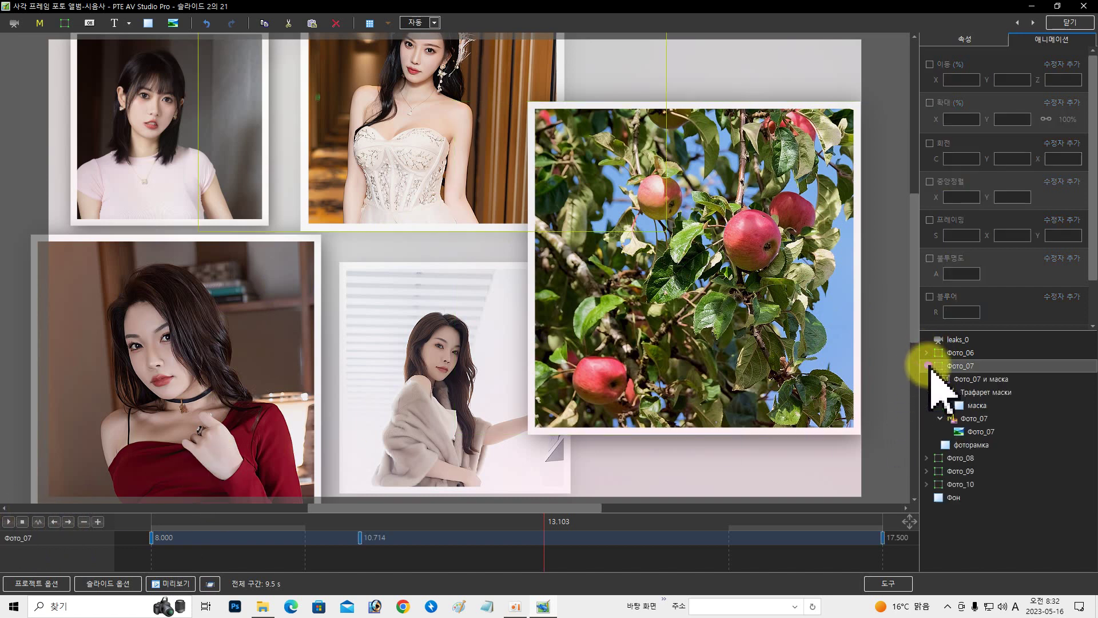
pyautogui.click(966, 433)
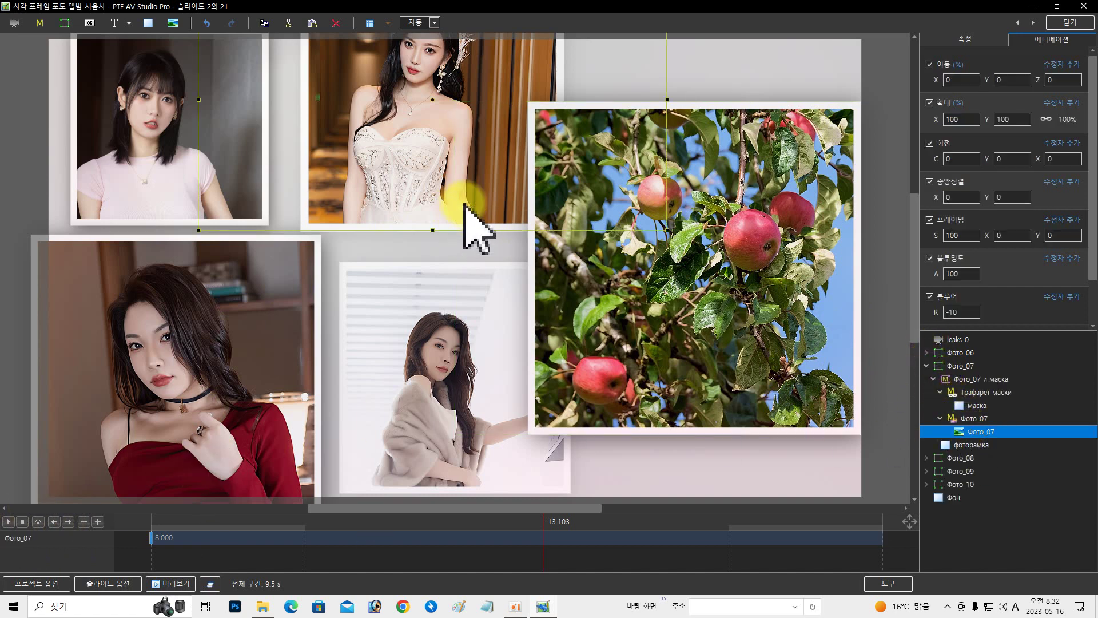
pyautogui.scroll(2, 914, 269)
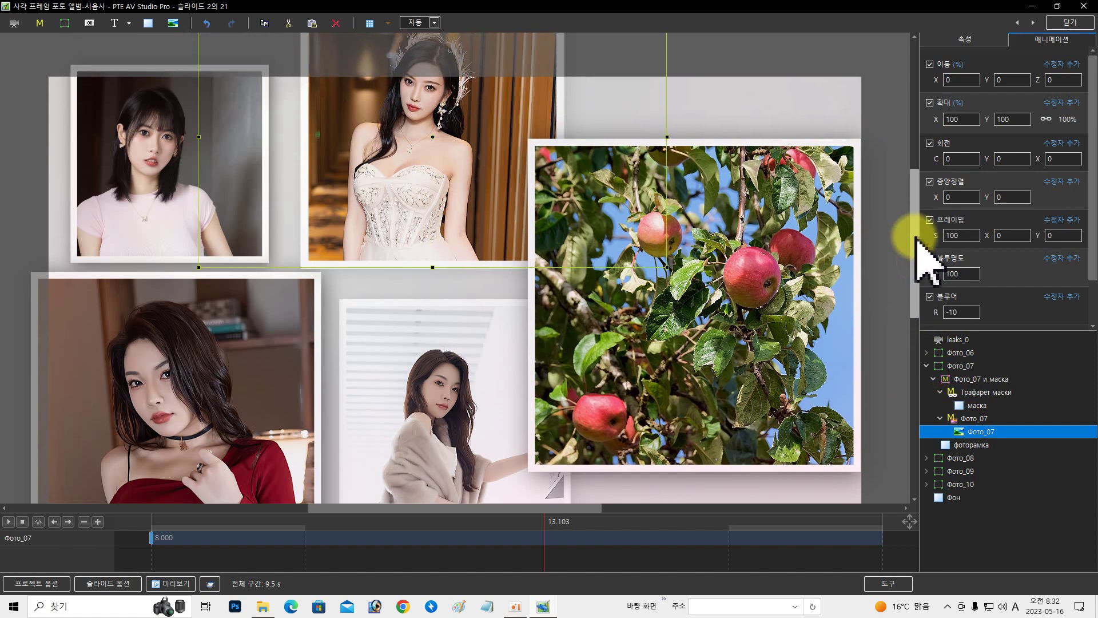
pyautogui.click(977, 40)
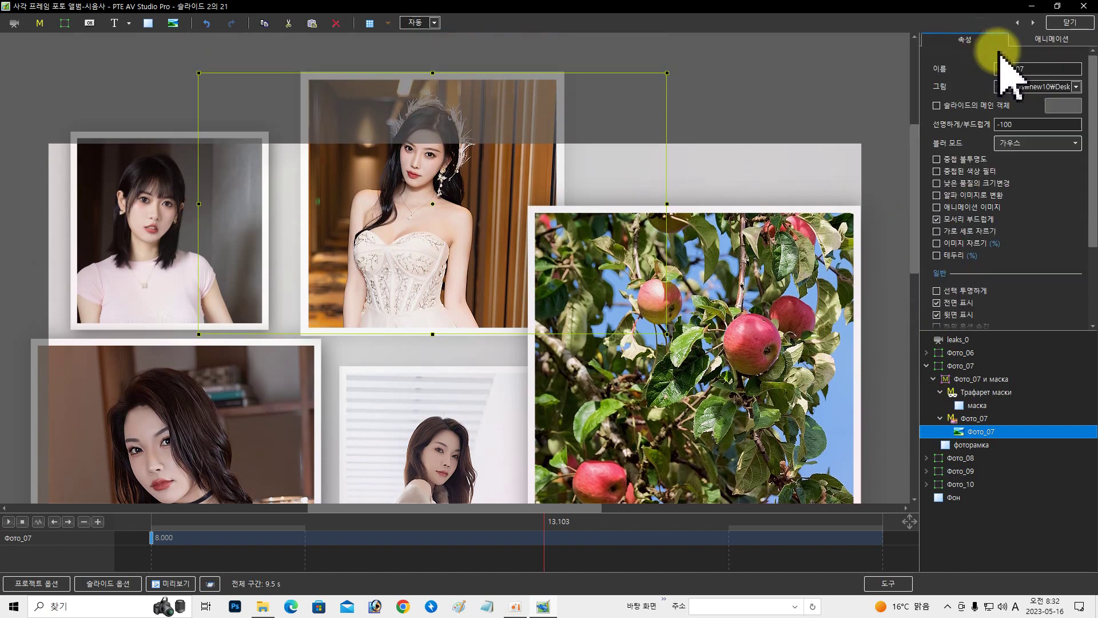
pyautogui.click(1077, 87)
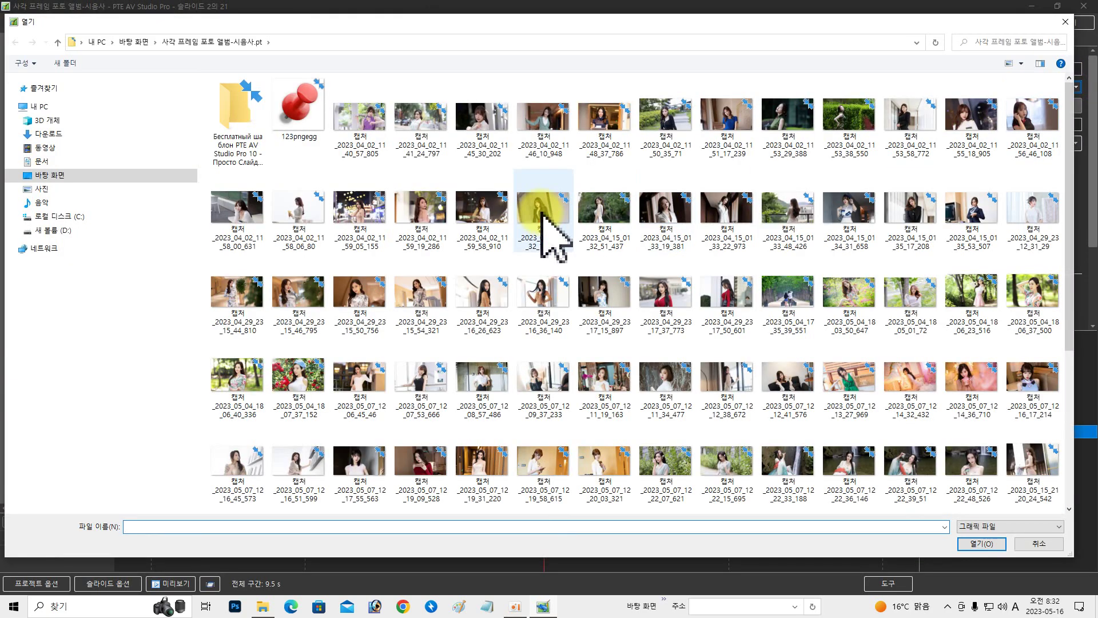
pyautogui.scroll(-3, 549, 235)
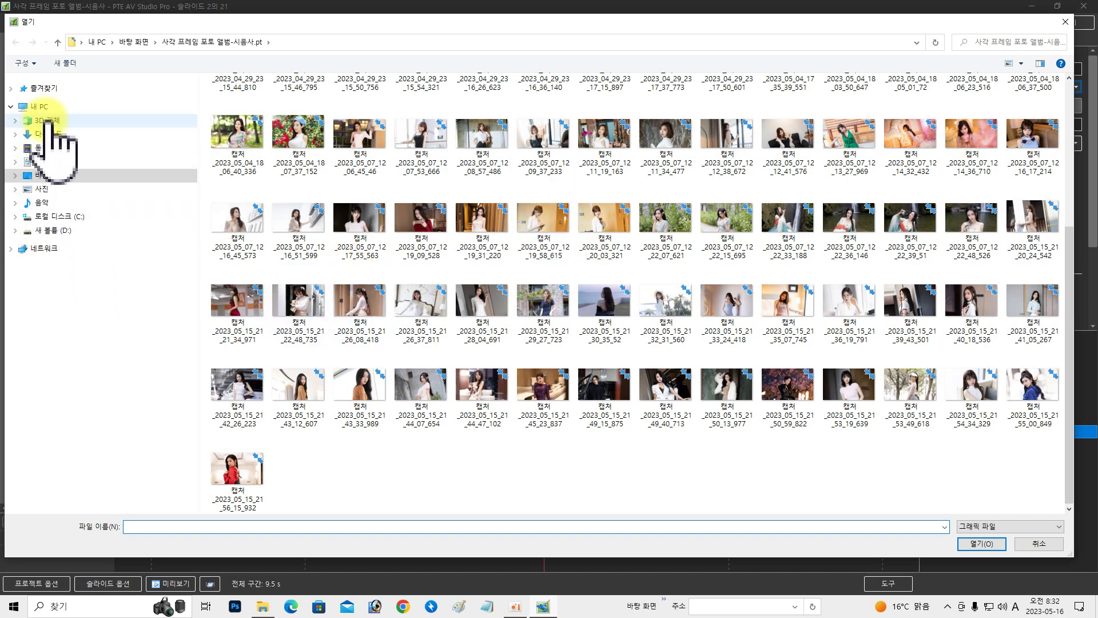
pyautogui.click(56, 228)
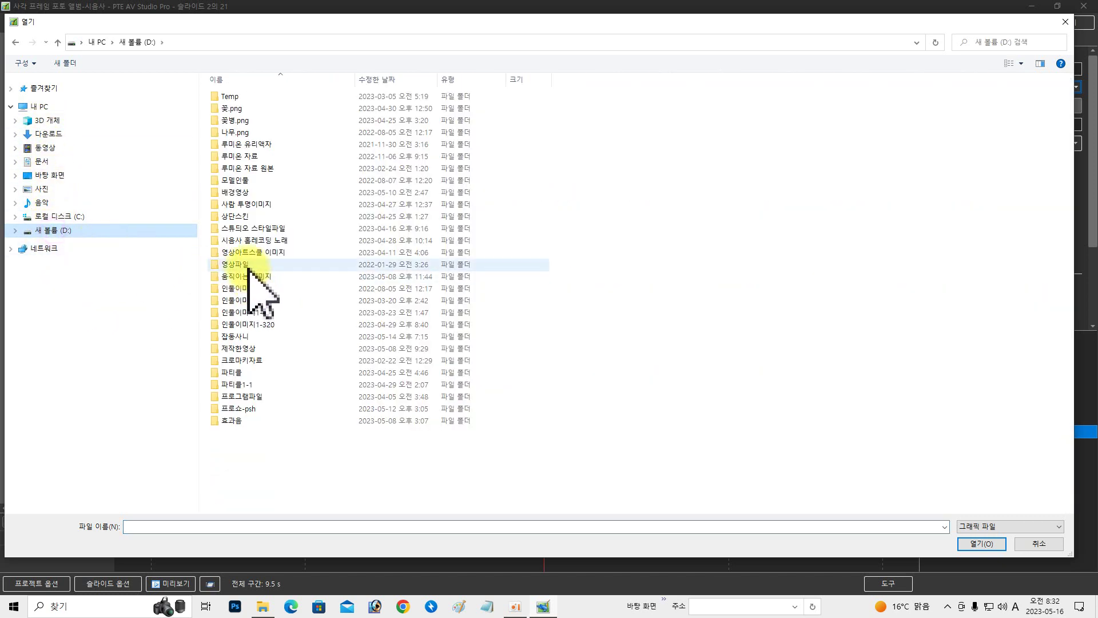
pyautogui.doubleClick(254, 289)
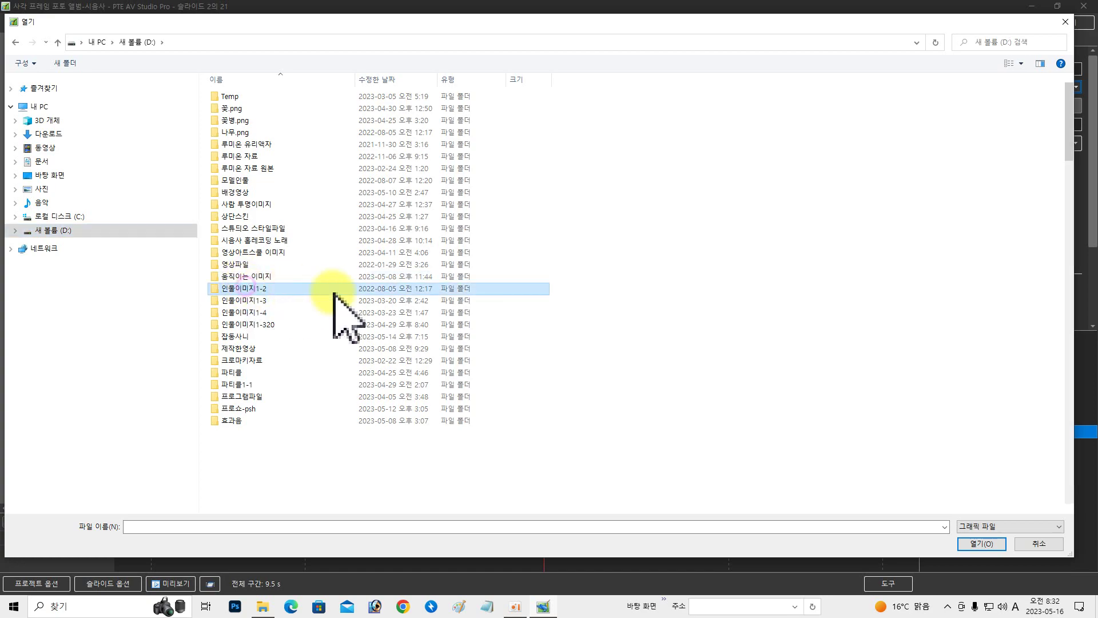
pyautogui.click(627, 350)
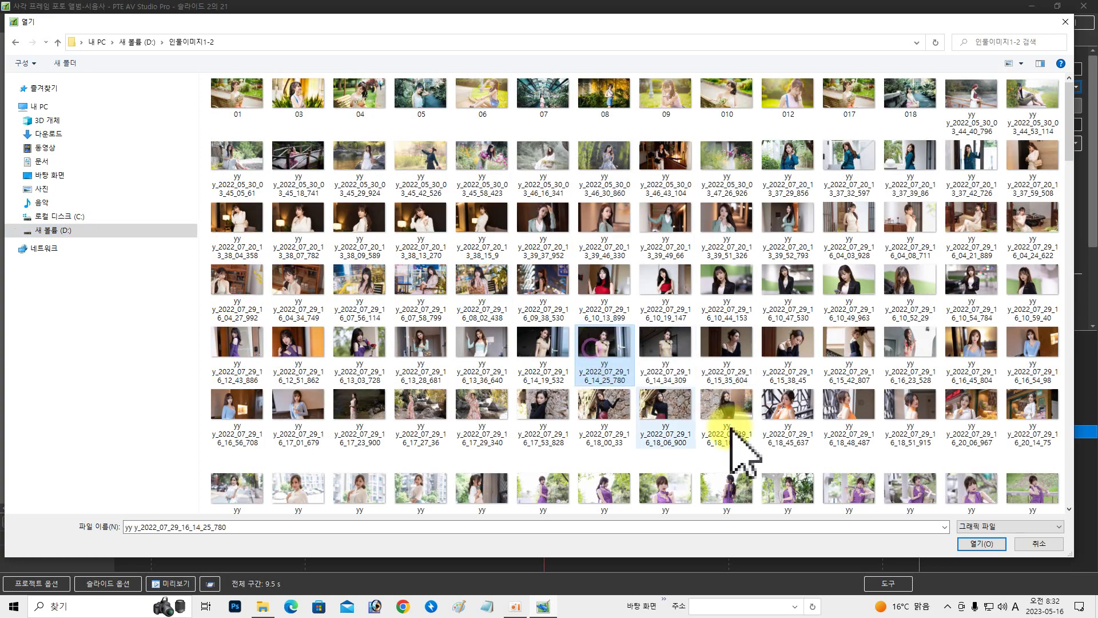
pyautogui.click(980, 544)
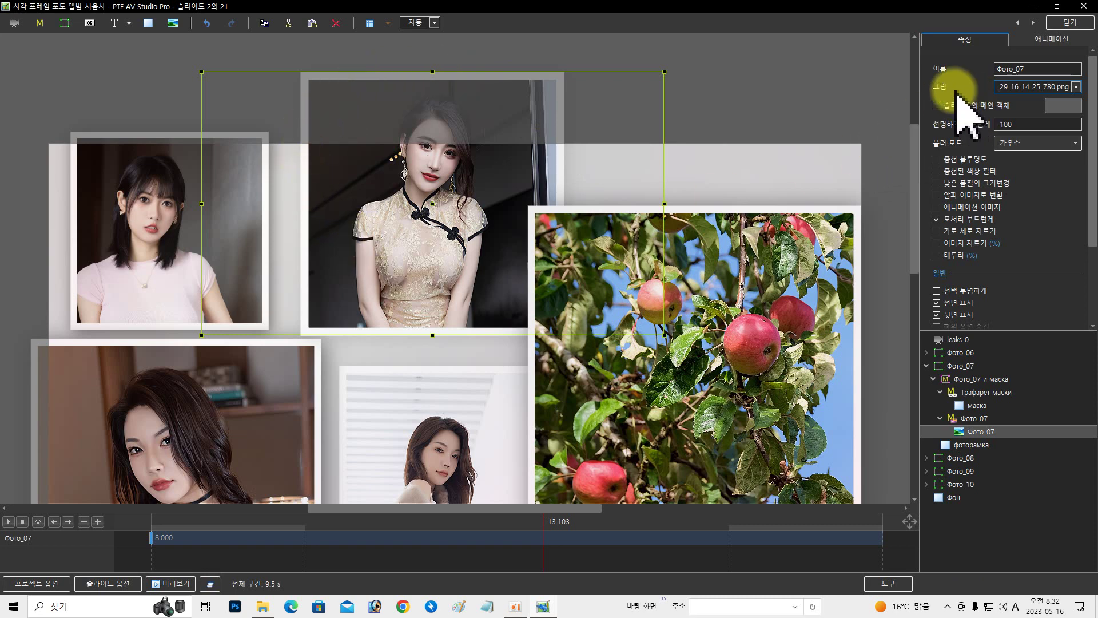
pyautogui.click(1029, 42)
pyautogui.moveTo(940, 80); pyautogui.dragTo(919, 83)
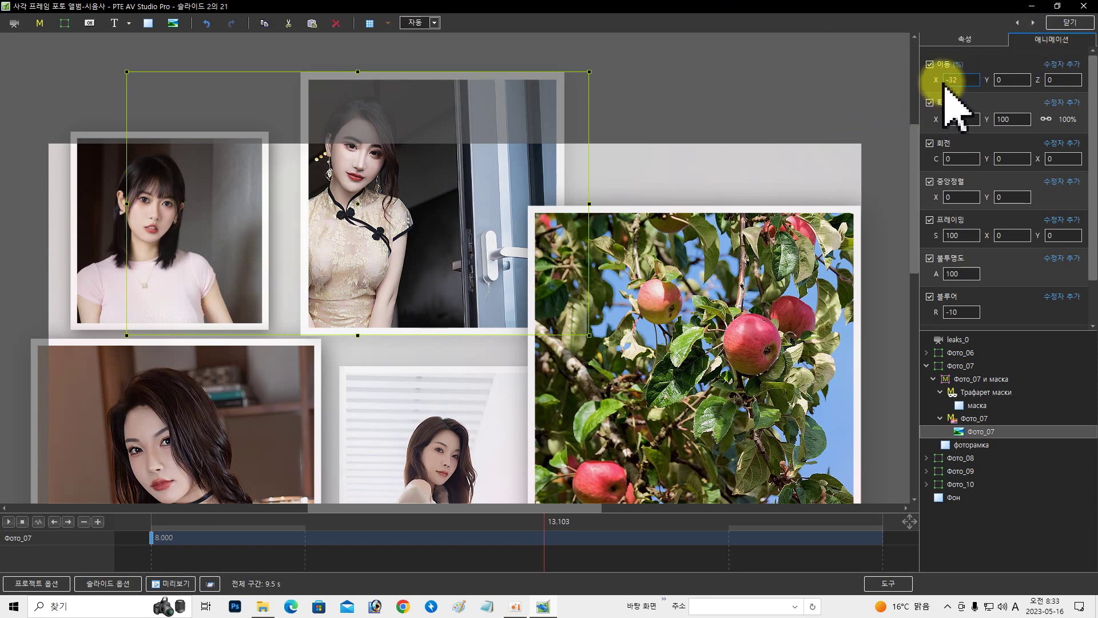
# Set the Фото_07 picture's horizontal pan to 5 and collapse its object group.
pyautogui.moveTo(935, 80)
pyautogui.mouseDown()
pyautogui.moveTo(1001, 81)
pyautogui.moveTo(932, 88)
pyautogui.moveTo(947, 87)
pyautogui.mouseUp()
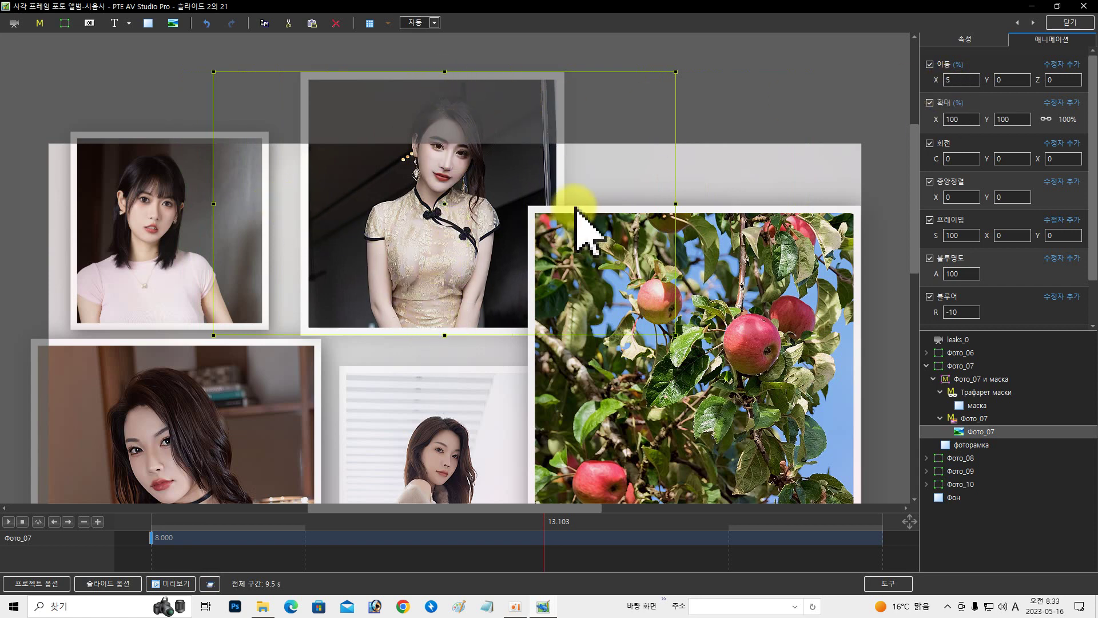
pyautogui.click(926, 365)
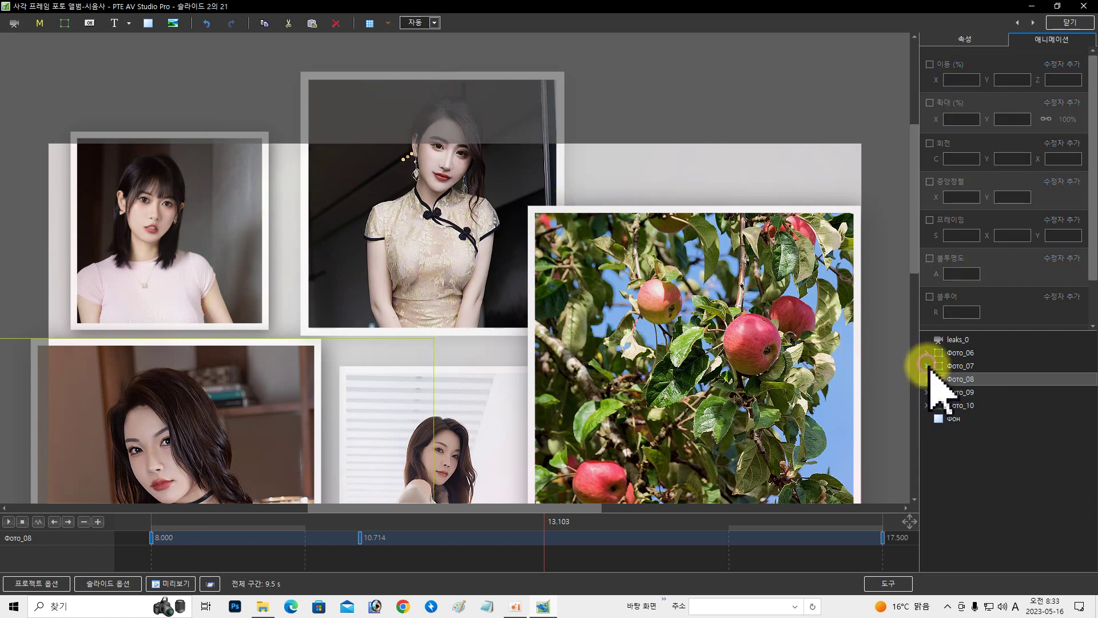
# Replace Фото_09's picture with 캡처_2023_04_29_23_16_26_623 from the album's project folder.
pyautogui.click(975, 458)
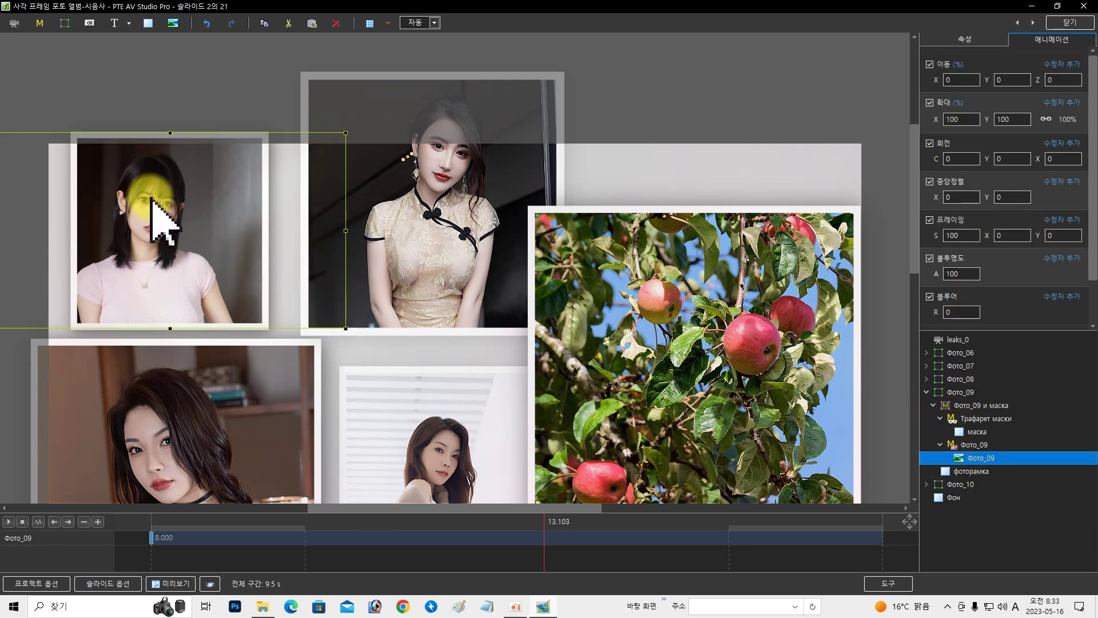
pyautogui.click(954, 44)
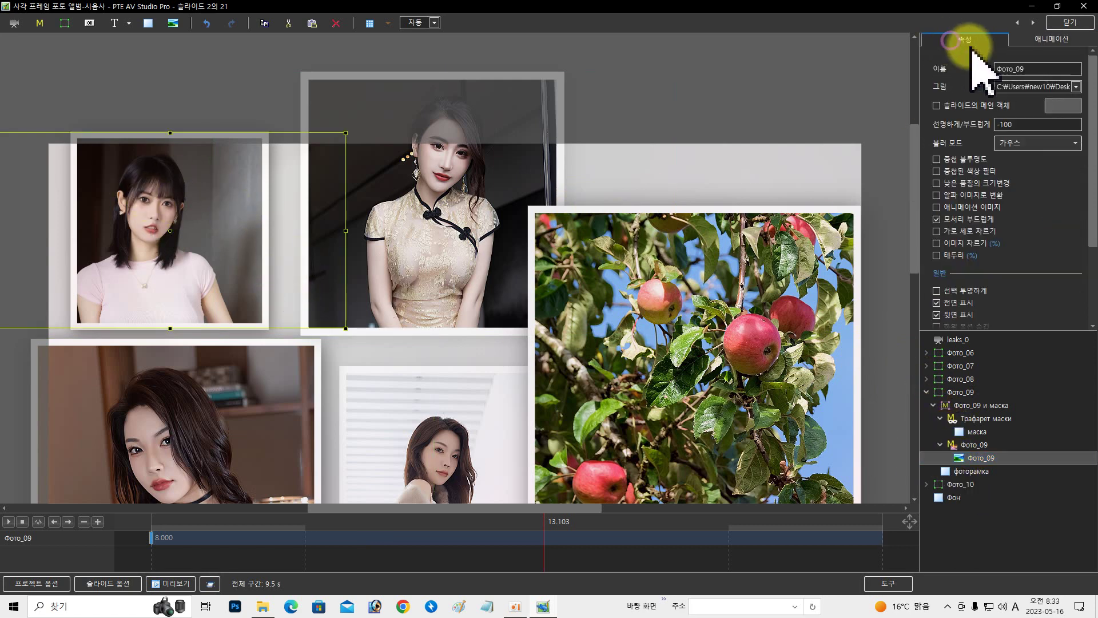
pyautogui.click(1078, 86)
pyautogui.click(506, 294)
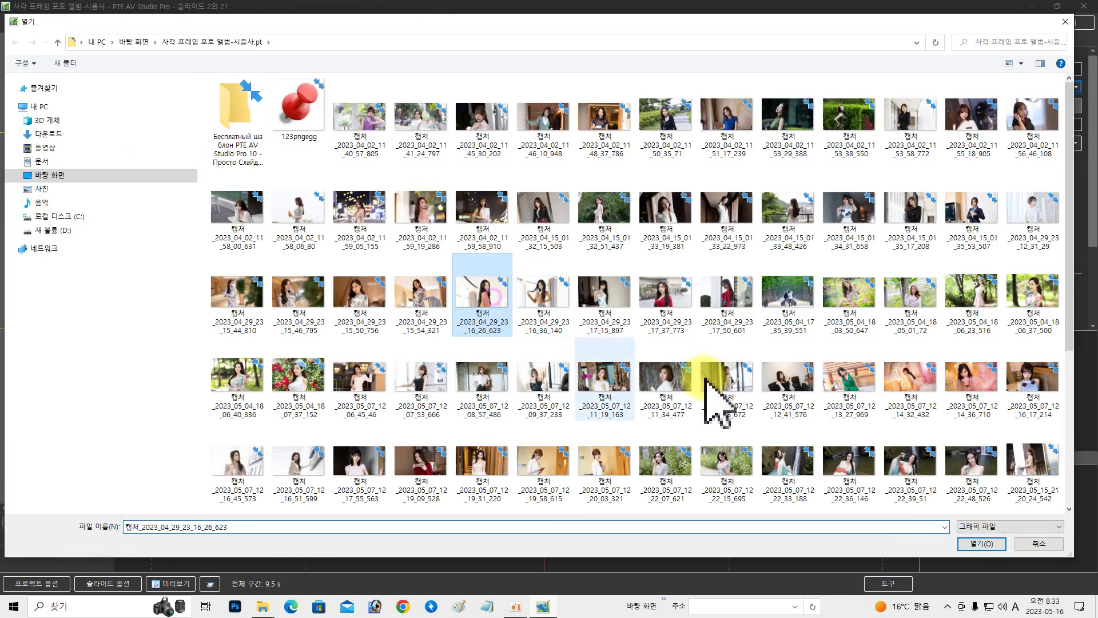
pyautogui.click(981, 543)
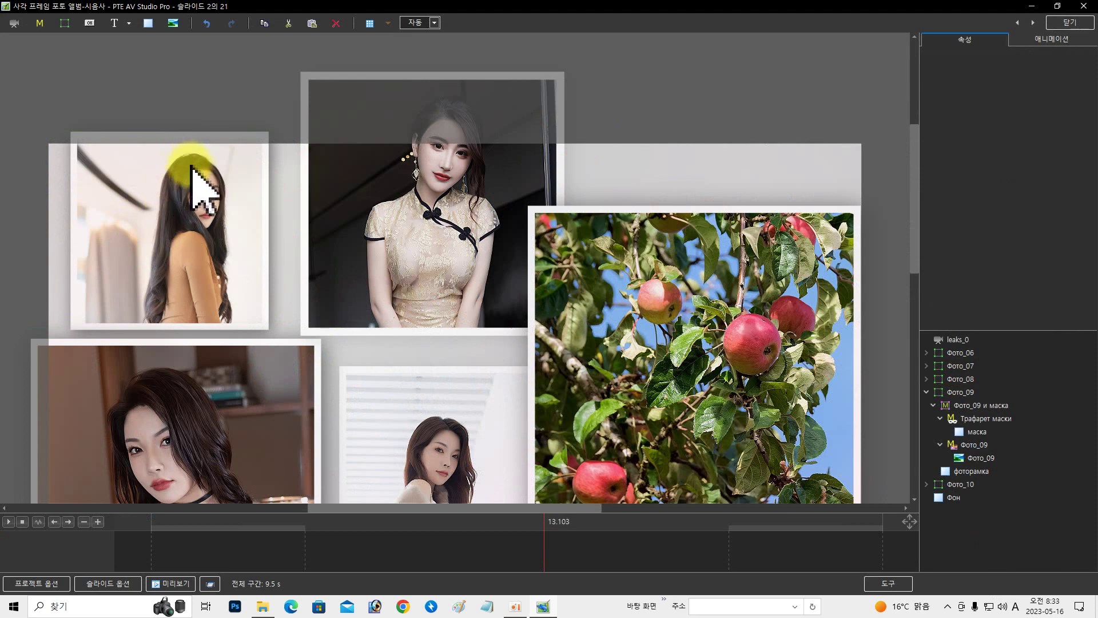
# Set the Фото_09 picture's horizontal pan to -15 and its blur to -10.
pyautogui.click(1035, 39)
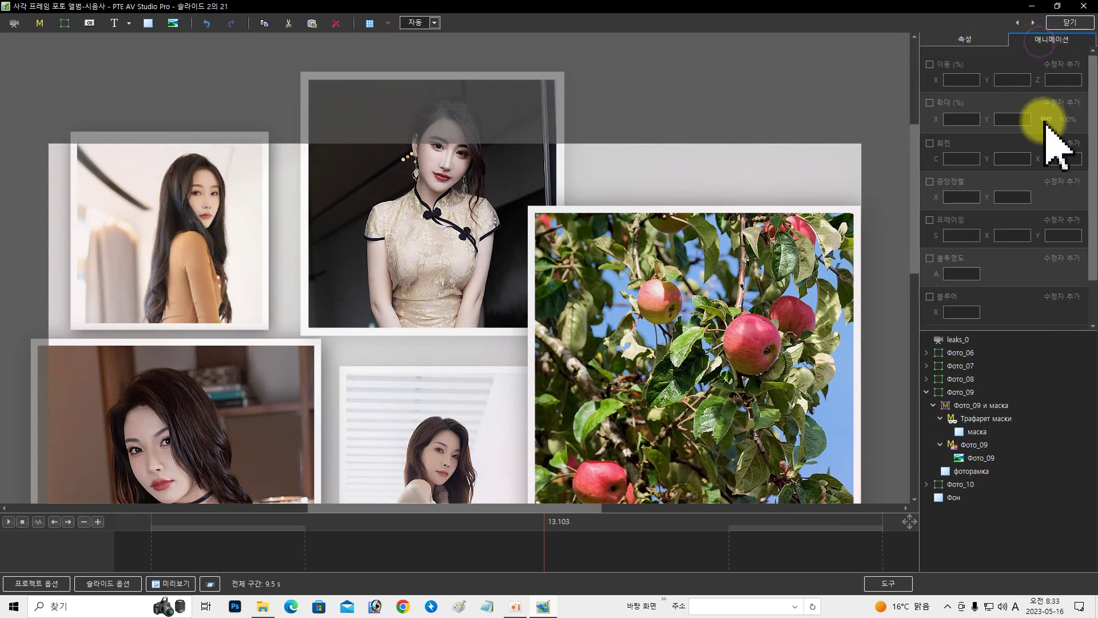
pyautogui.click(976, 456)
pyautogui.moveTo(938, 81); pyautogui.dragTo(921, 87)
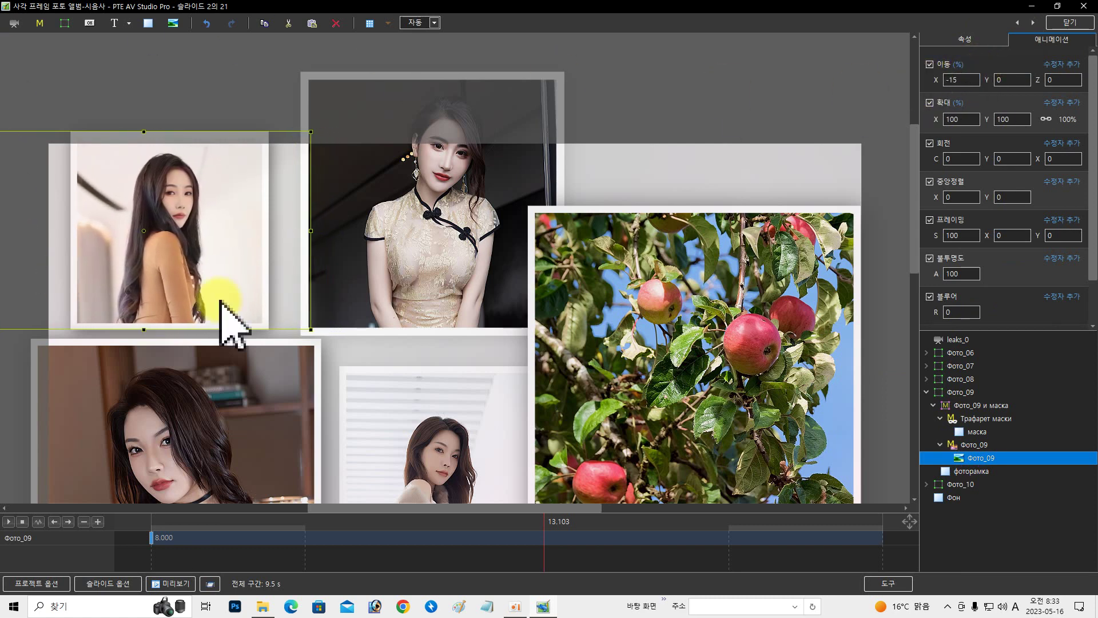
pyautogui.click(963, 312)
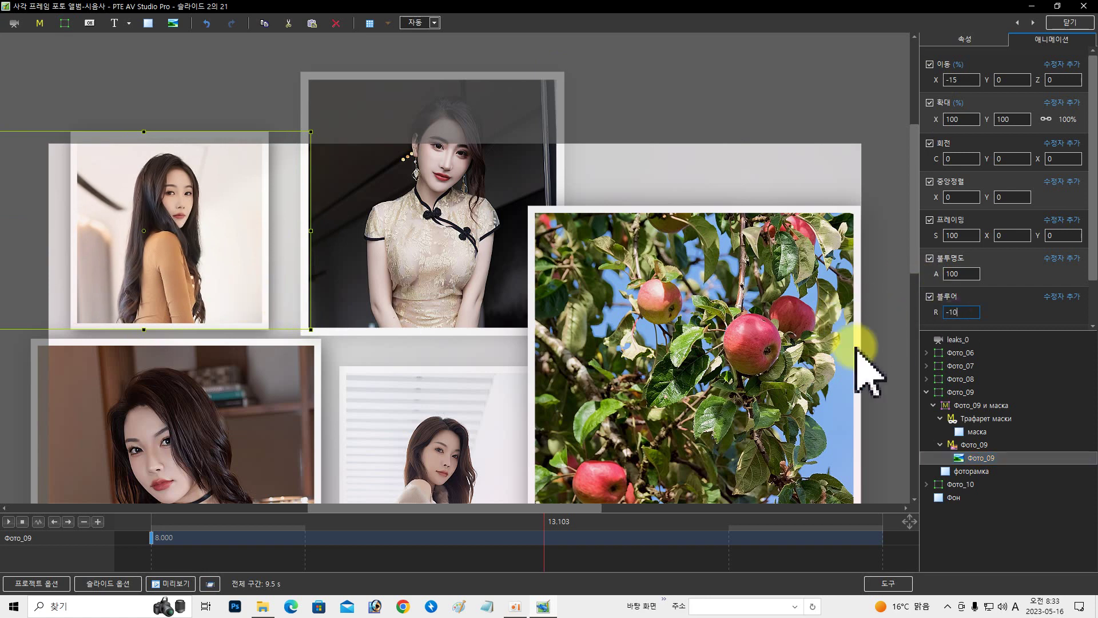
# Expand the Фото_10 group, select the picture inside its mask, set its blur to -10 and display its properties.
pyautogui.click(927, 484)
pyautogui.scroll(-1, 958, 540)
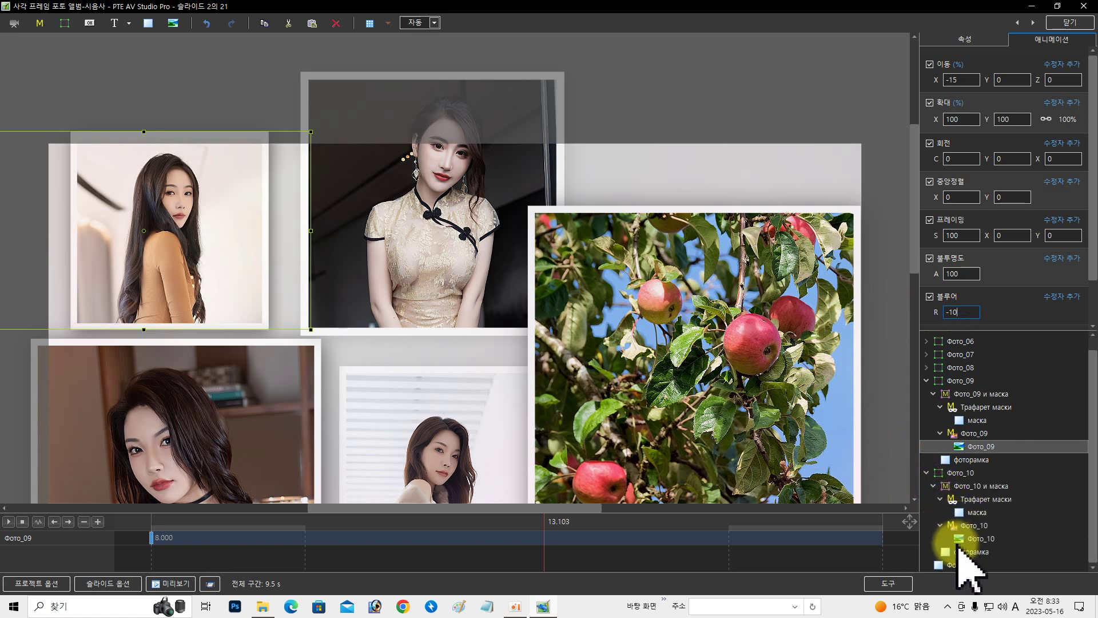
pyautogui.click(979, 539)
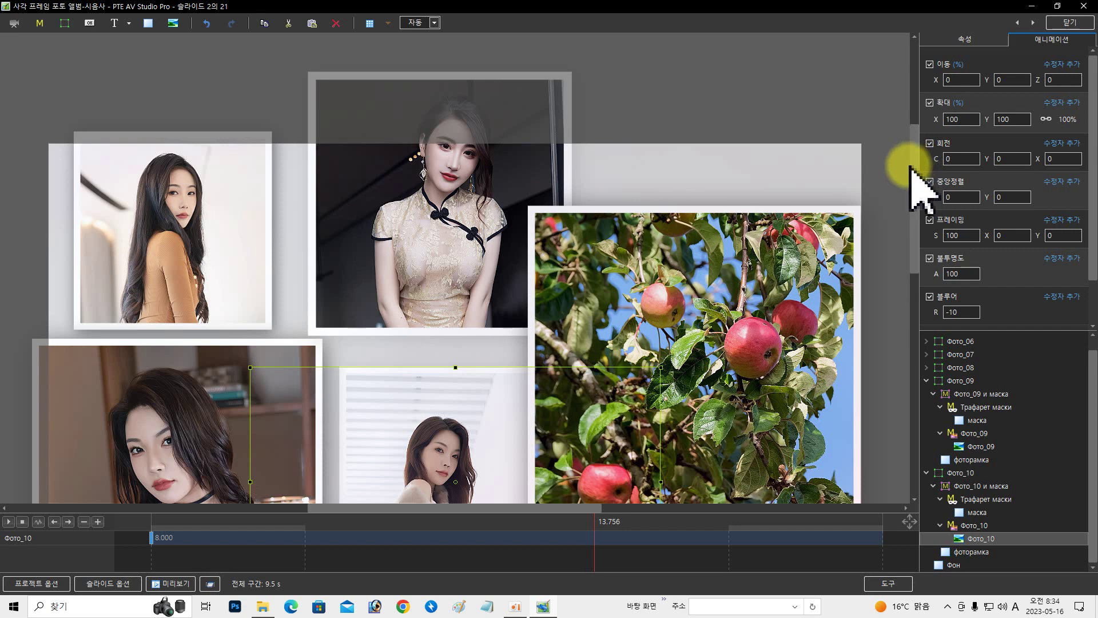
pyautogui.moveTo(911, 166); pyautogui.dragTo(915, 263)
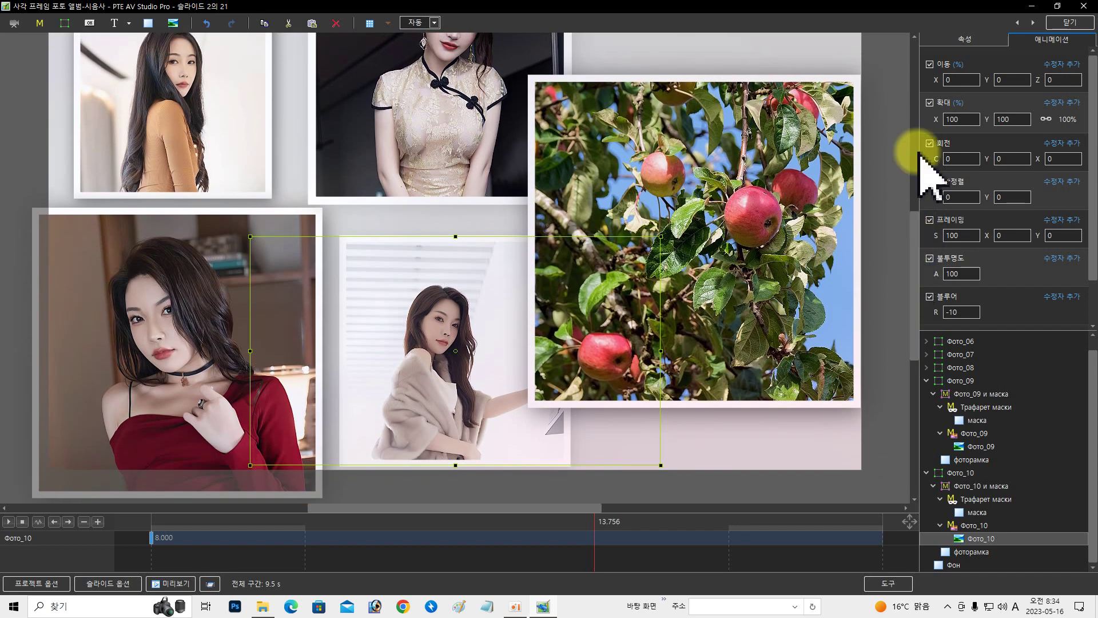
pyautogui.click(963, 40)
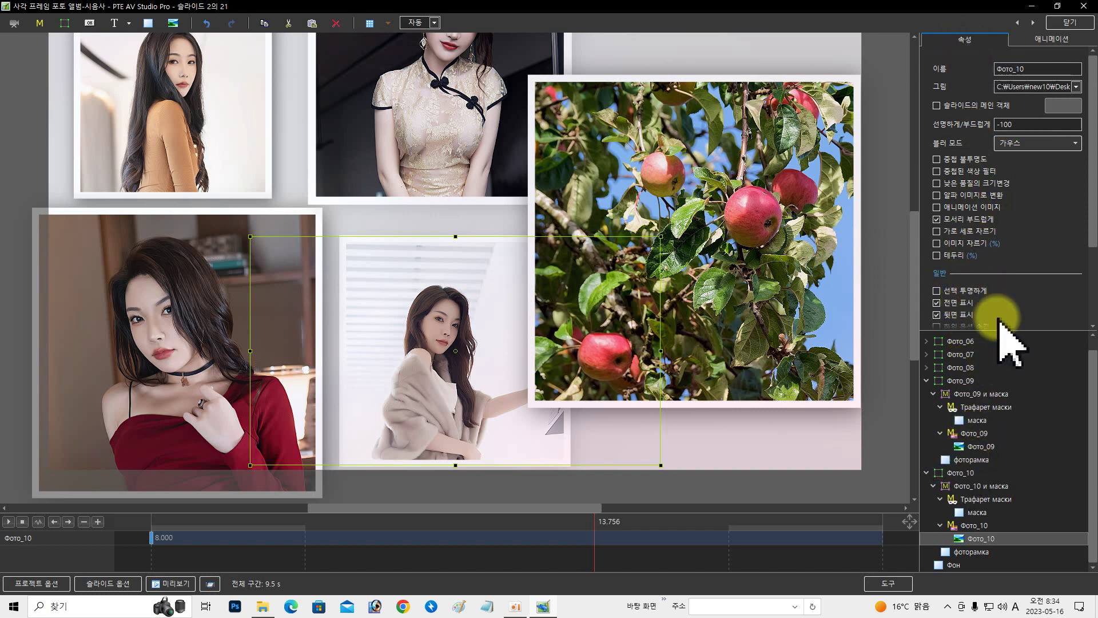
pyautogui.scroll(-3, 975, 258)
# Select the mh video inside the Фото_06 mask and play the slide's animation briefly to check it.
pyautogui.click(782, 318)
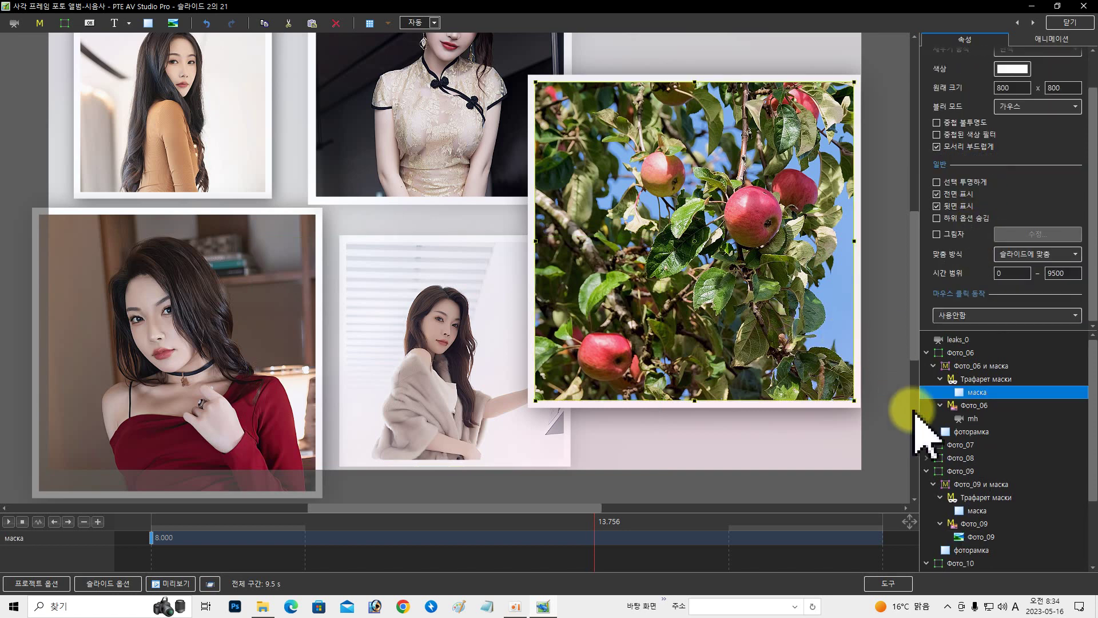
pyautogui.click(967, 418)
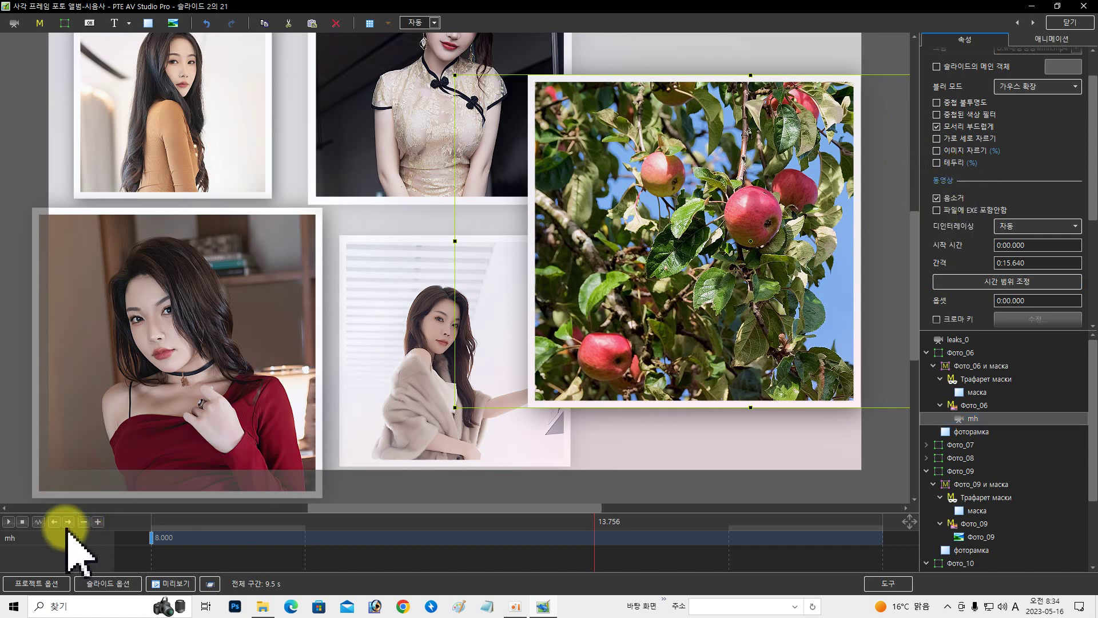
pyautogui.click(13, 522)
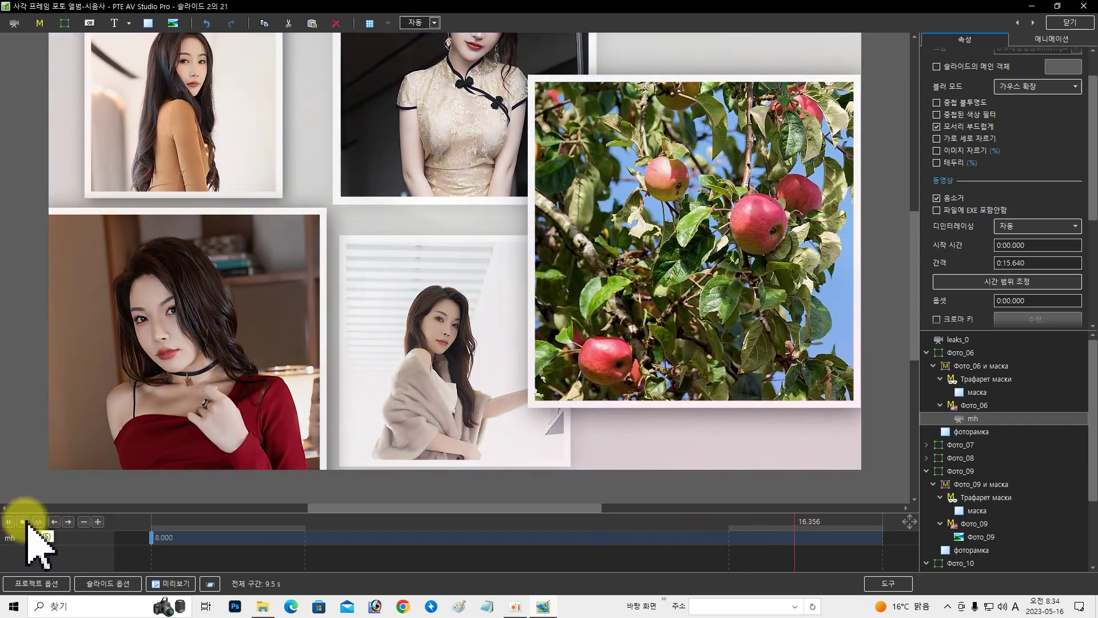
pyautogui.click(22, 522)
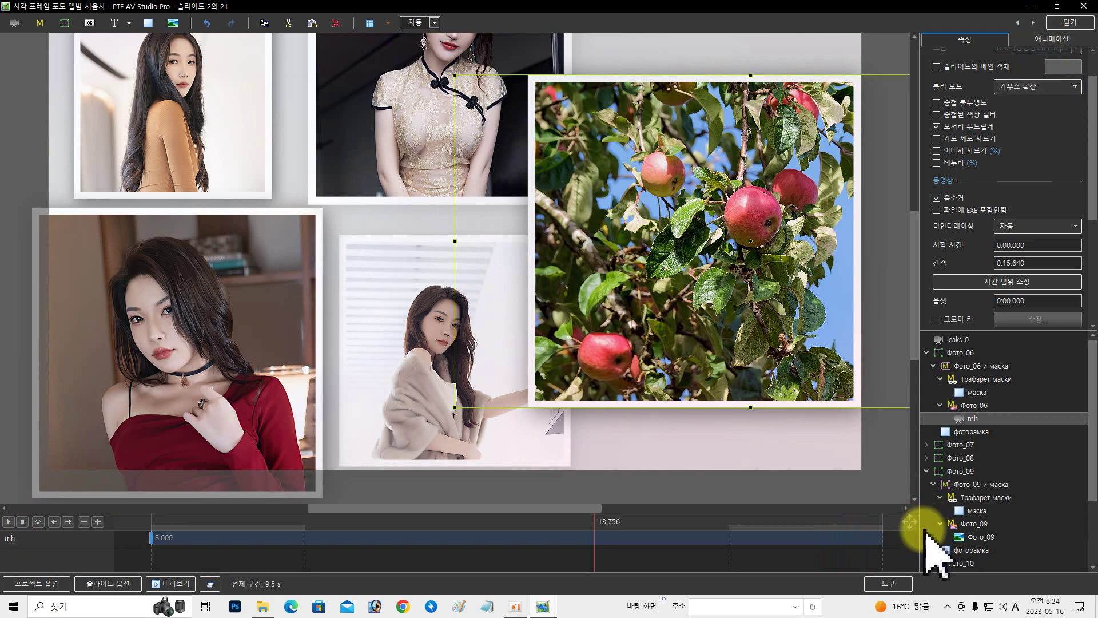
# Close the object editor and lower the volume line of the Rains Of Meghalaya music track on the timeline.
pyautogui.click(1070, 22)
pyautogui.click(1058, 566)
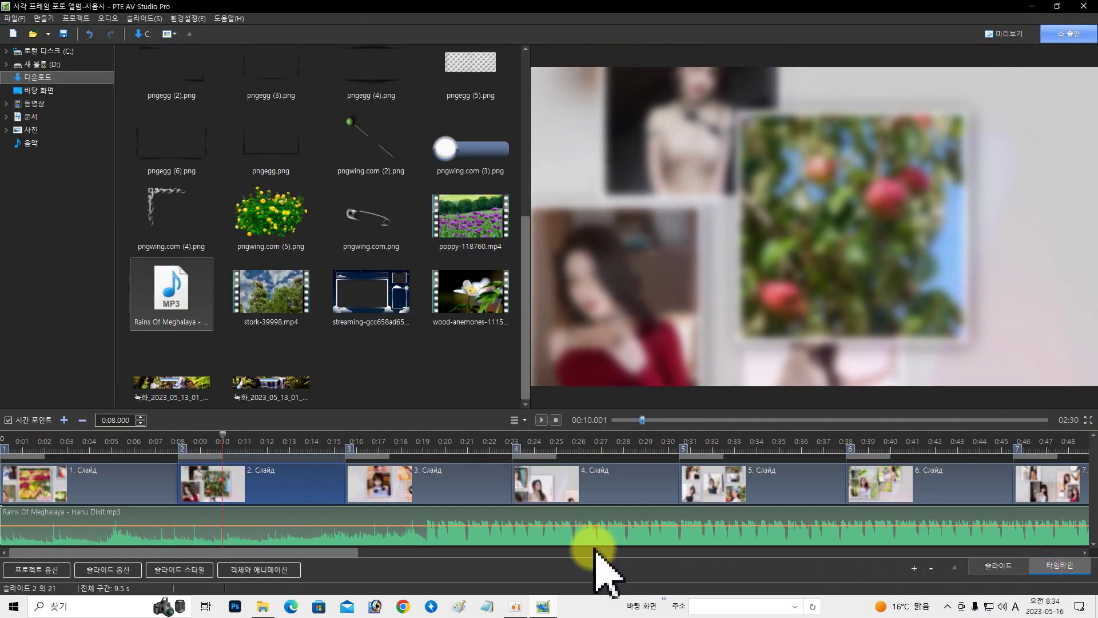
pyautogui.moveTo(422, 529); pyautogui.dragTo(420, 538)
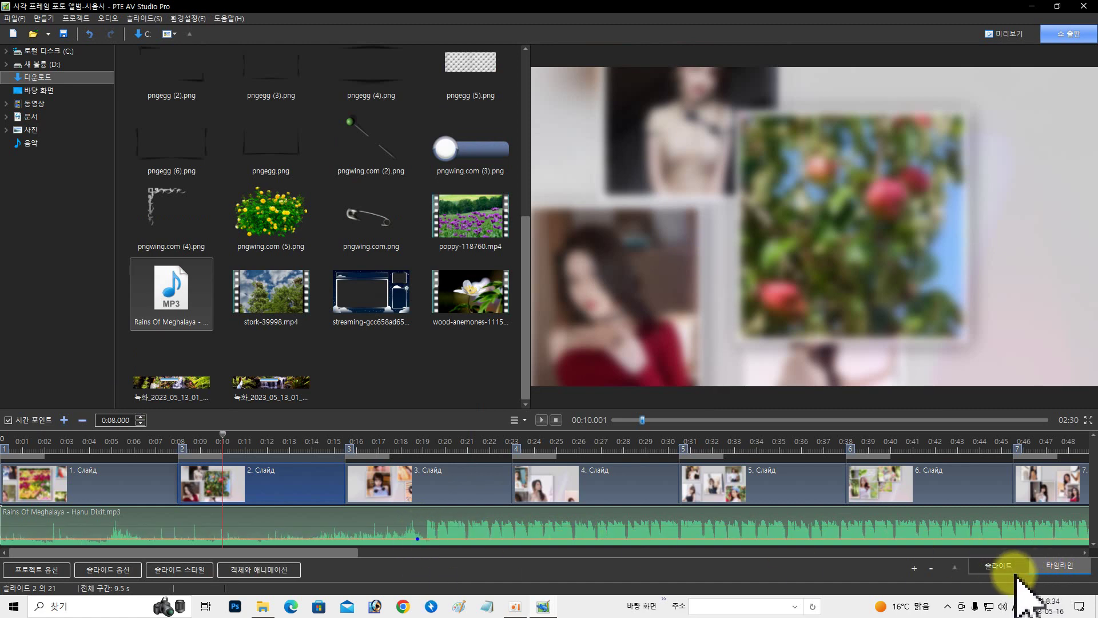
# Return to the slide list and play the show, pausing it on slide 3.
pyautogui.click(998, 566)
pyautogui.click(542, 373)
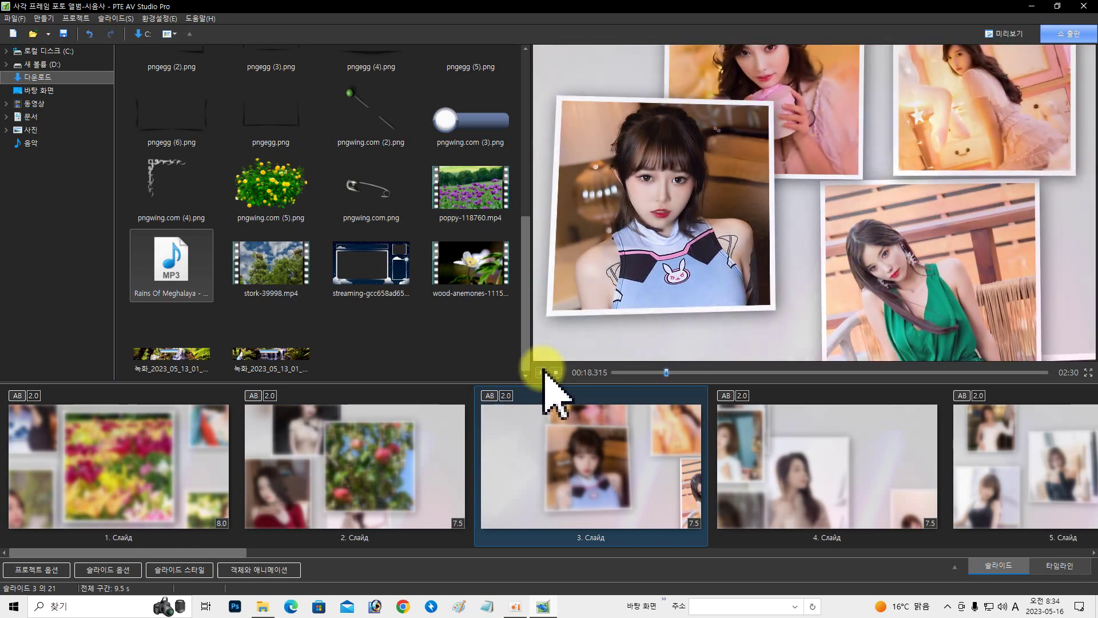
pyautogui.click(541, 372)
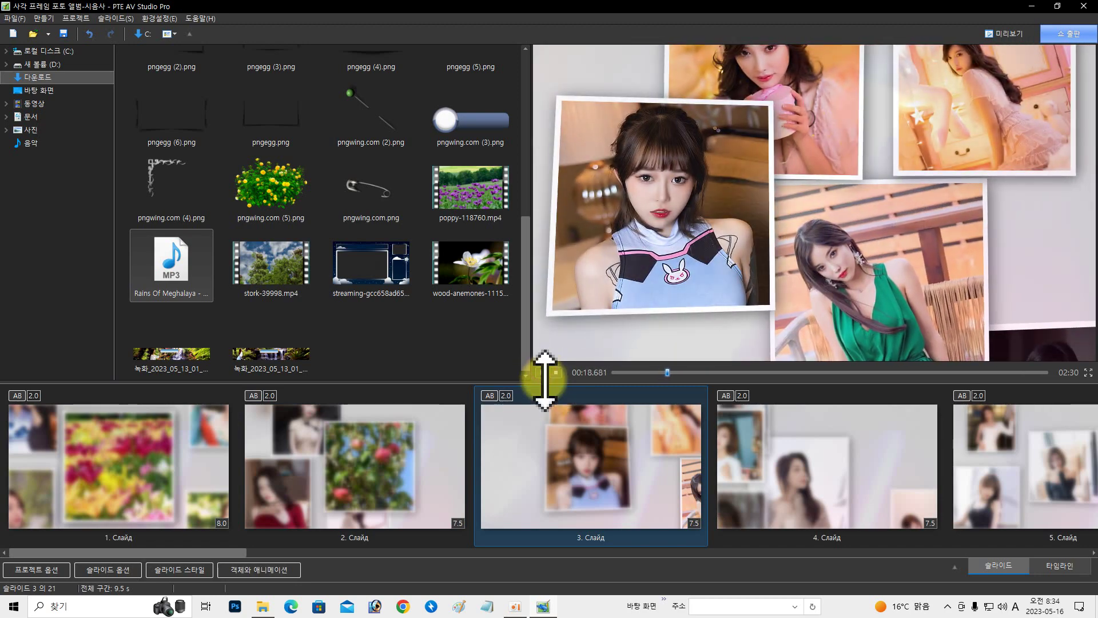
# Open slide 3 in the objects and animation editor.
pyautogui.doubleClick(505, 478)
pyautogui.click(704, 452)
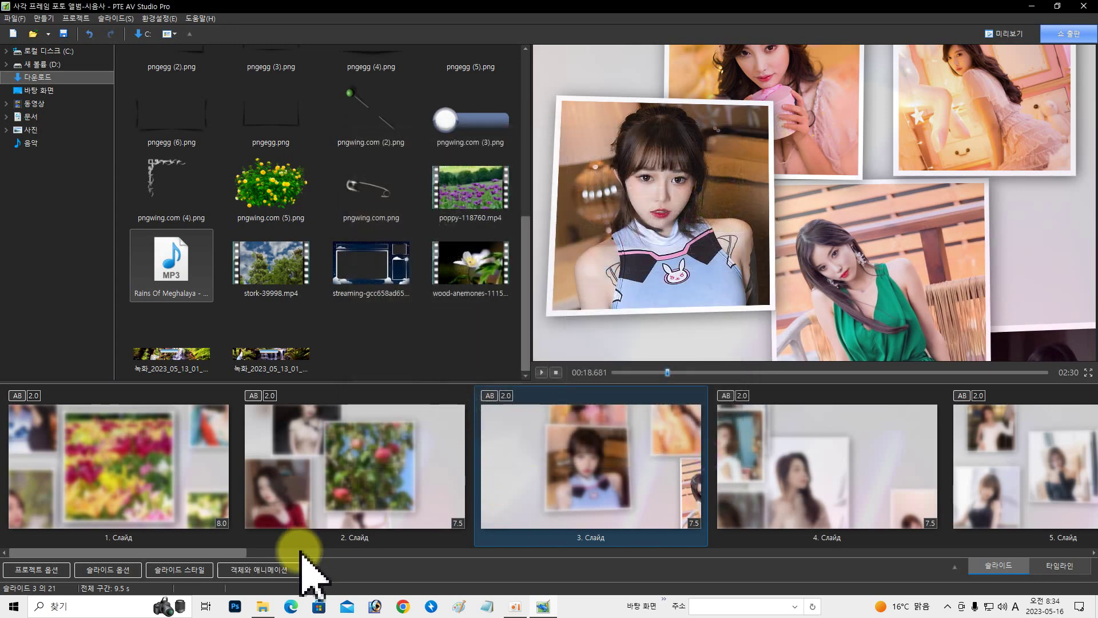
pyautogui.click(283, 569)
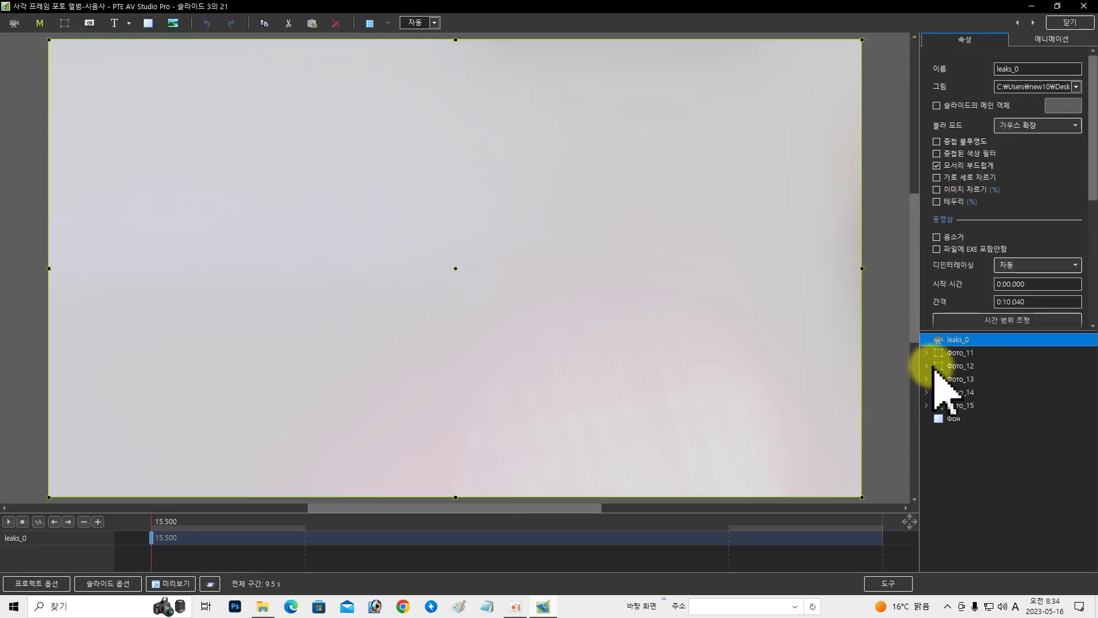
# Start replacing slide 3's leaks_0 video from the 파티클1-1 folder on drive D:, showing all file types.
pyautogui.click(1076, 87)
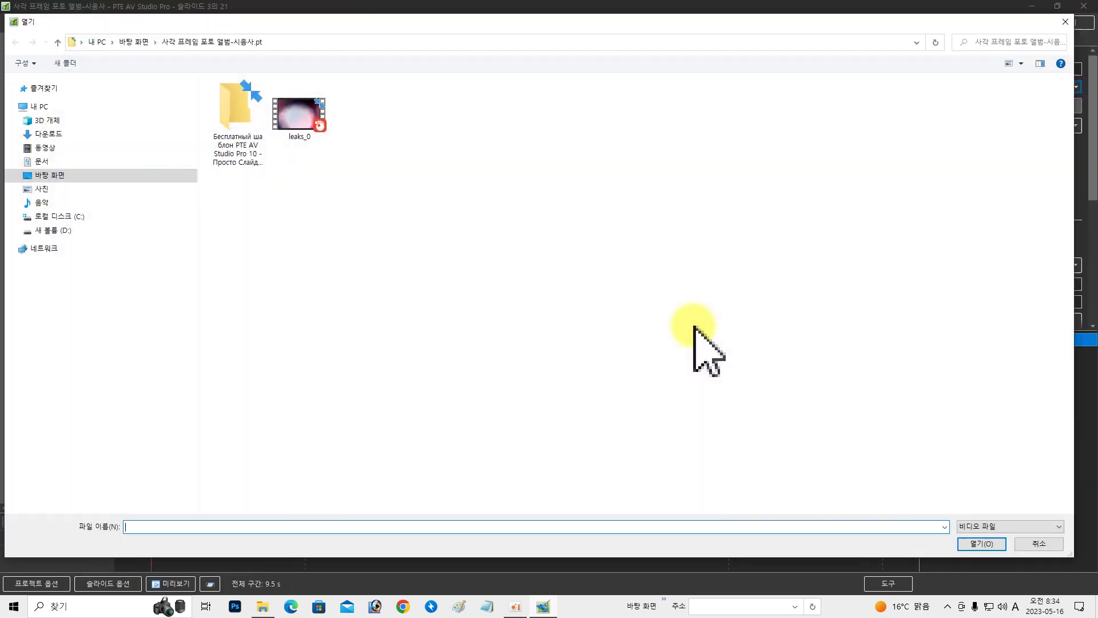
pyautogui.click(54, 230)
pyautogui.click(244, 384)
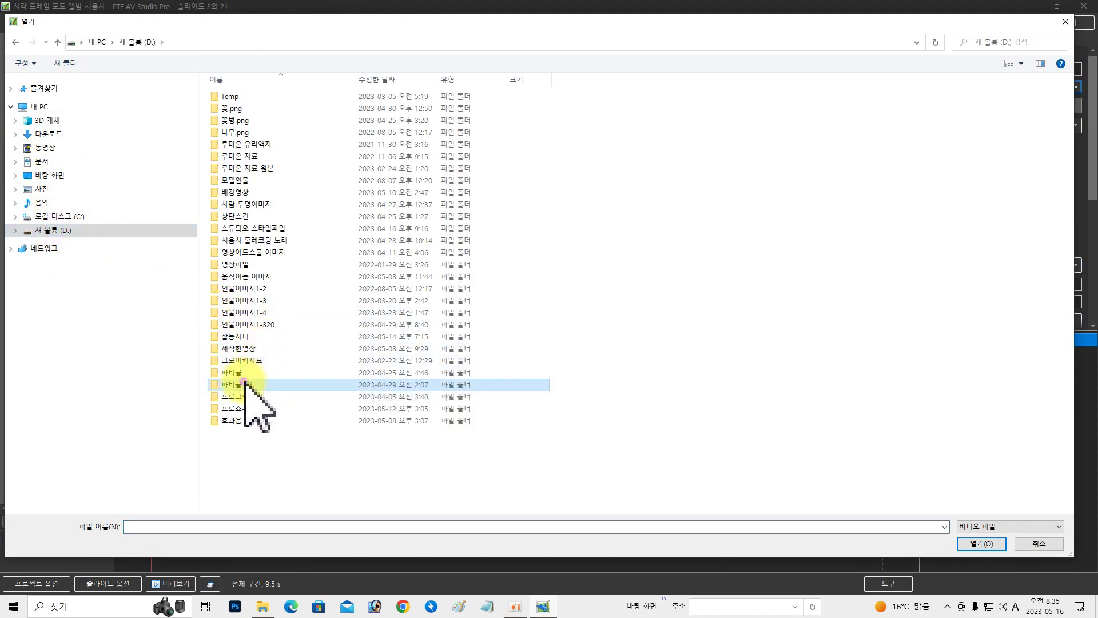
pyautogui.doubleClick(245, 383)
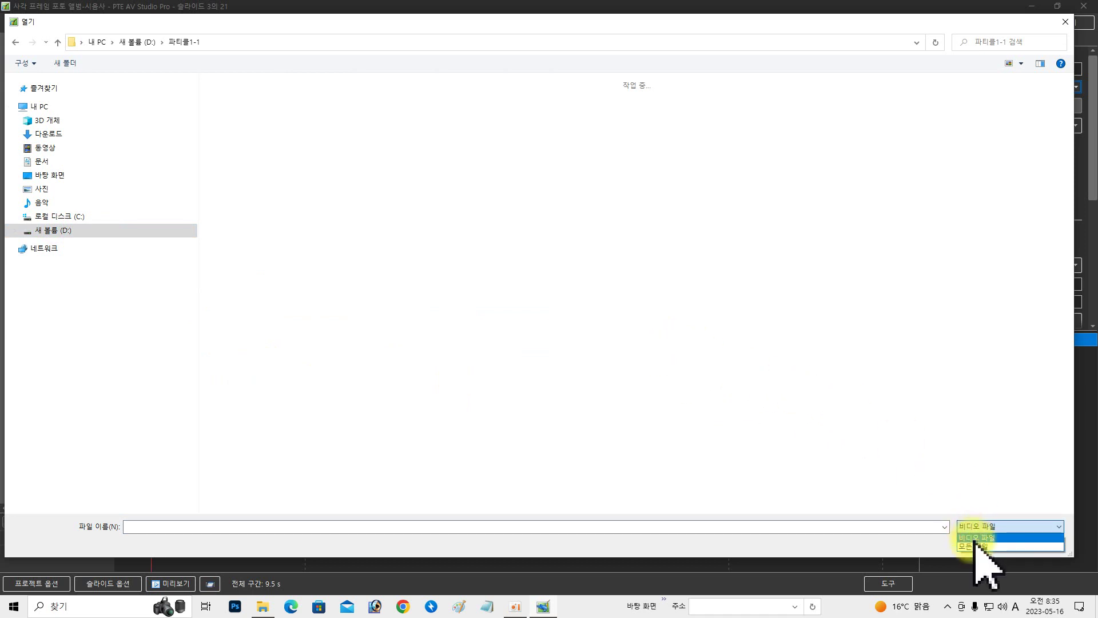
pyautogui.click(975, 546)
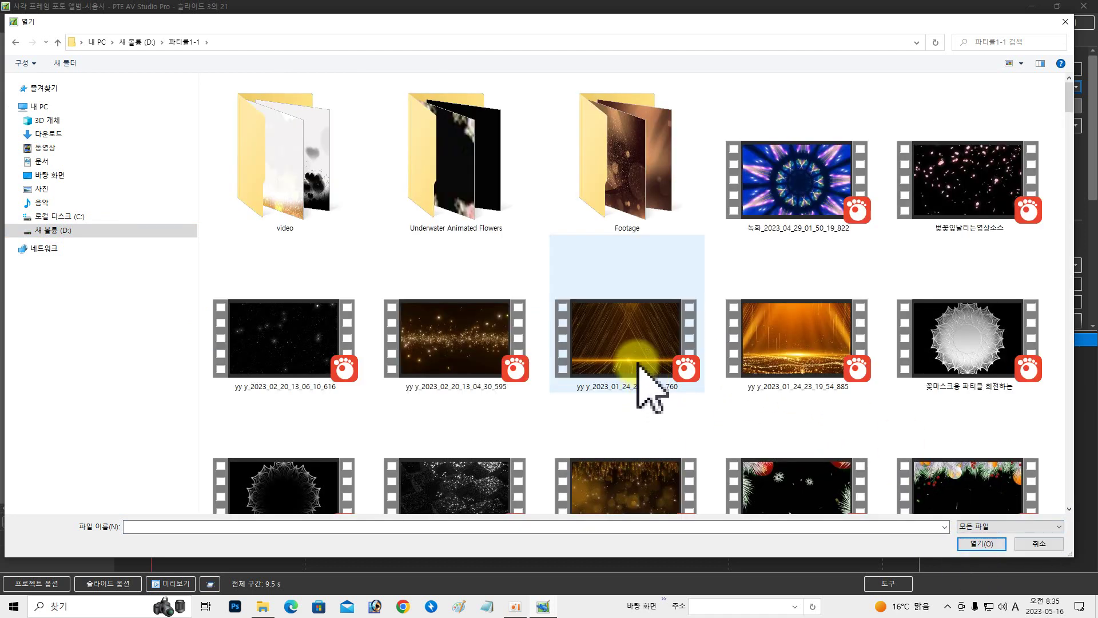
# Replace slide 3's leaks_0 video with 녹화_2021_12_28_04_27_22_332 from the 파티클1-1 folder.
pyautogui.scroll(-3, 649, 357)
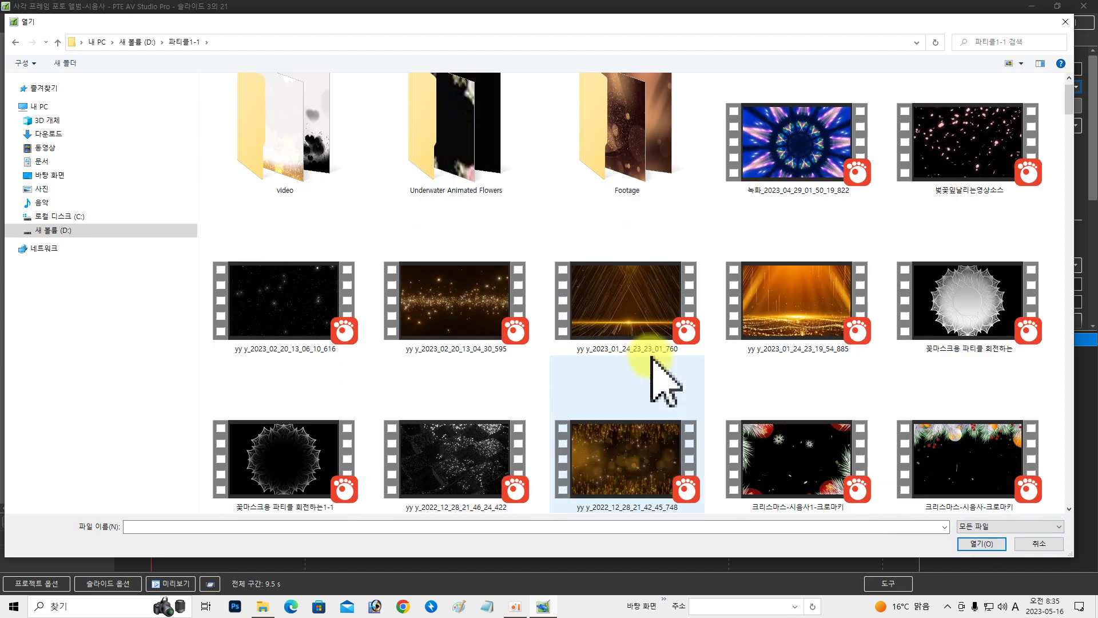
pyautogui.click(281, 165)
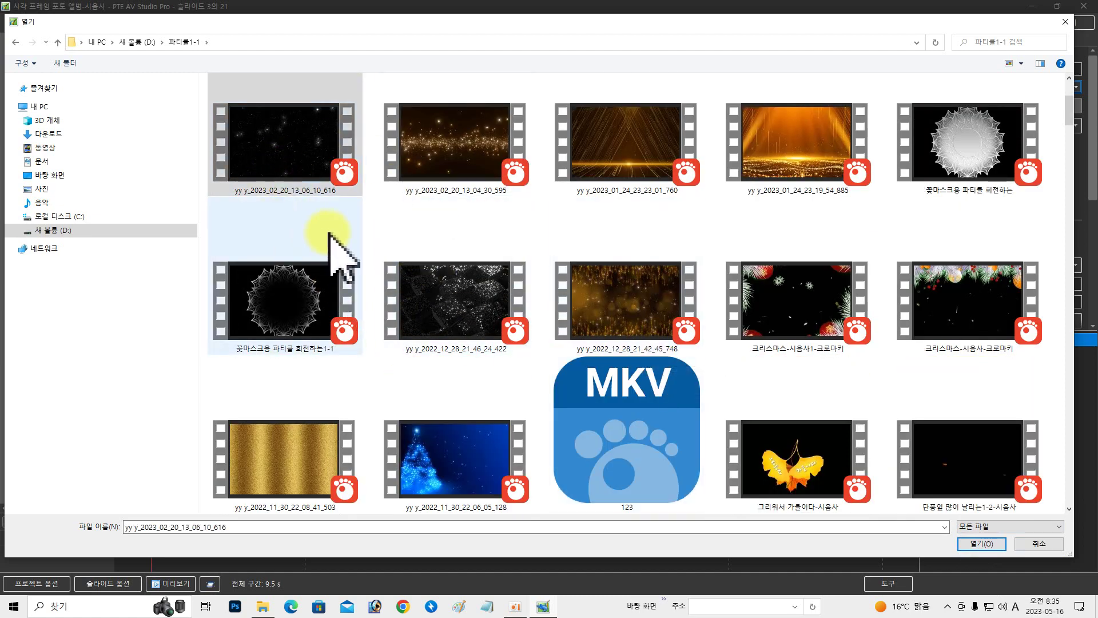
pyautogui.scroll(3, 536, 312)
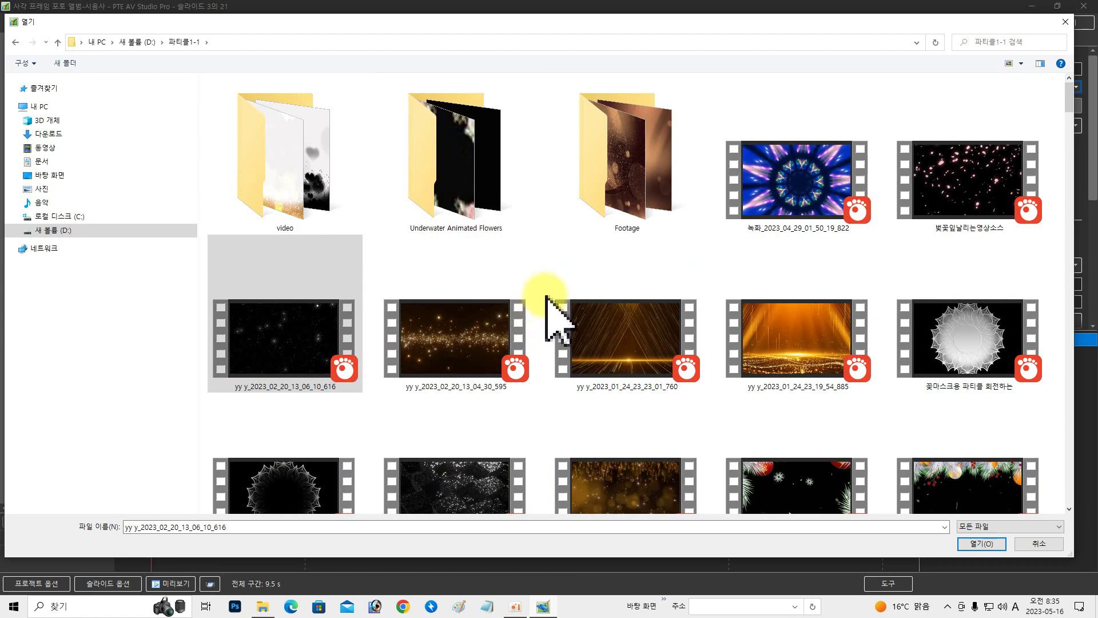
pyautogui.scroll(-10, 549, 297)
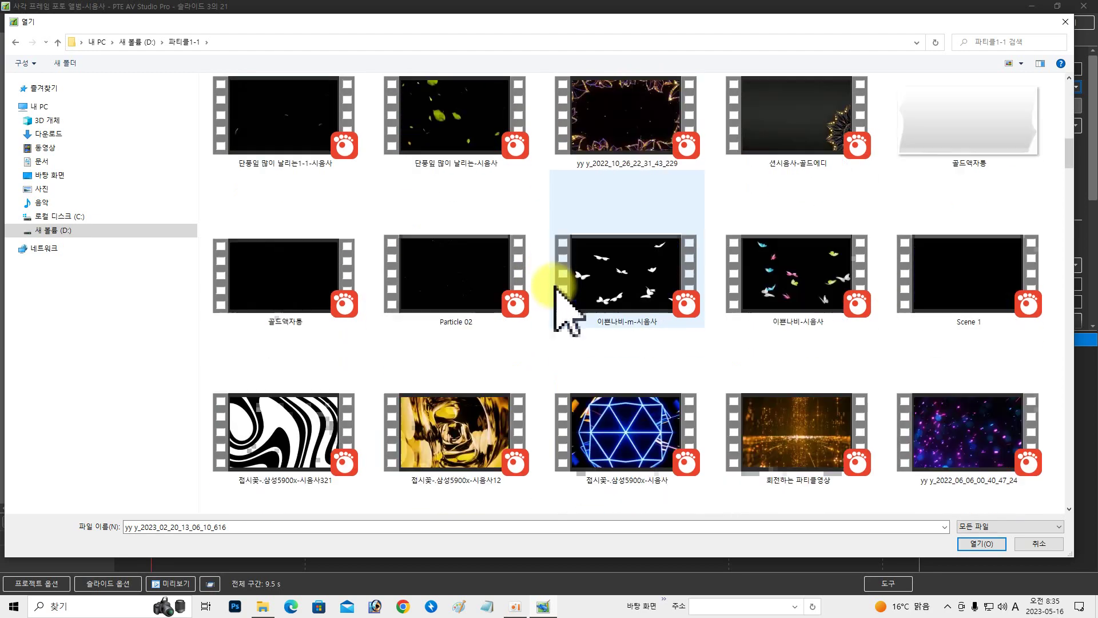
pyautogui.scroll(-10, 556, 286)
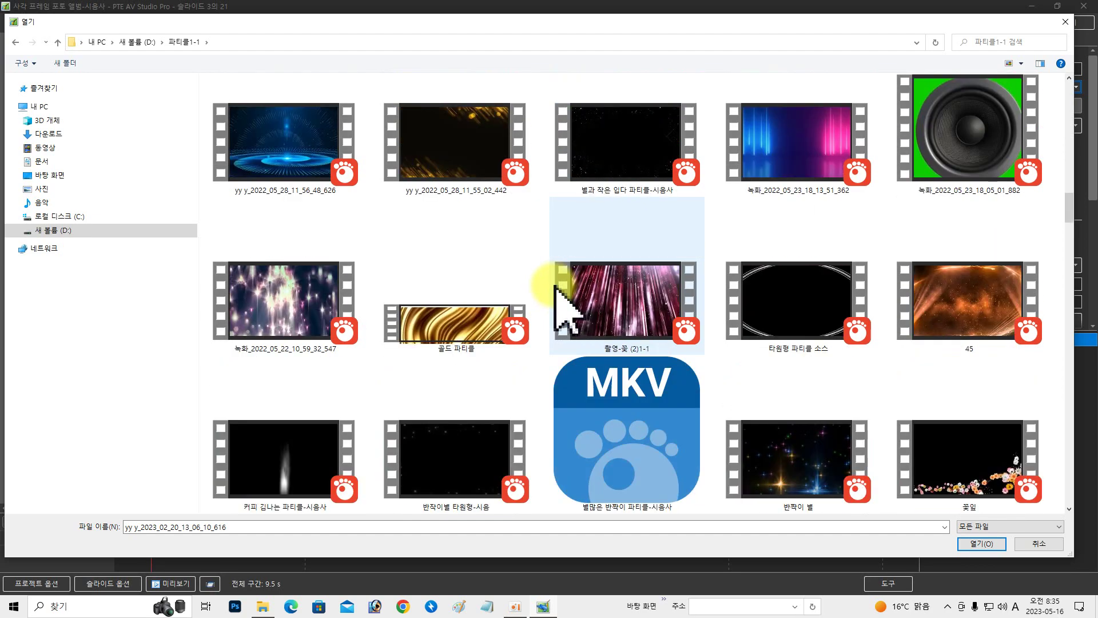
pyautogui.scroll(-5, 563, 308)
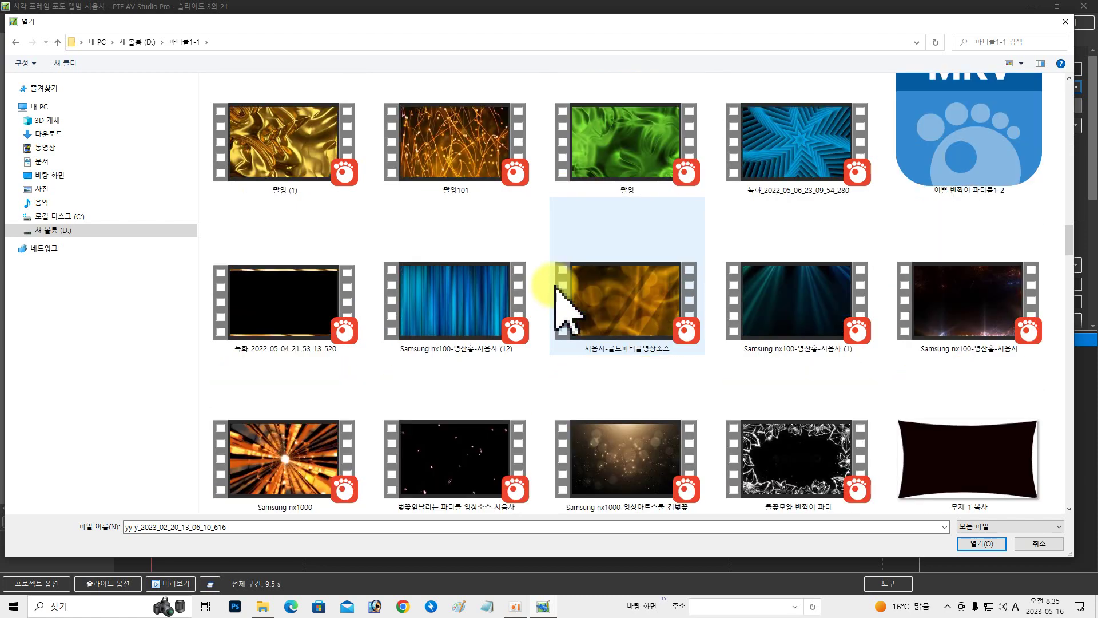
pyautogui.scroll(-2, 564, 309)
pyautogui.scroll(-8, 563, 309)
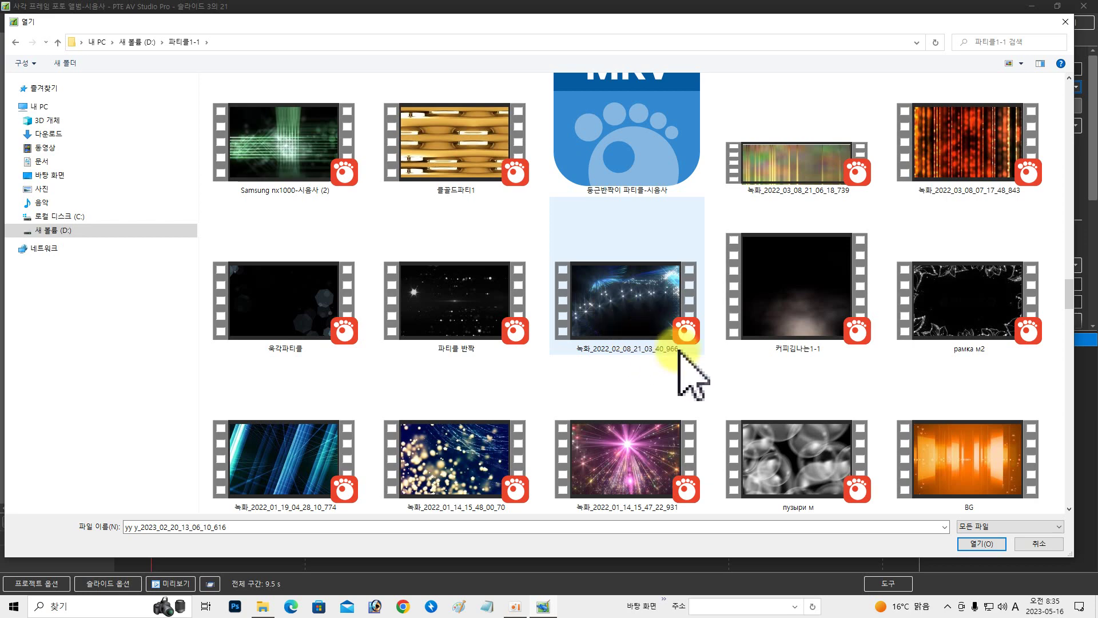
pyautogui.scroll(-6, 706, 346)
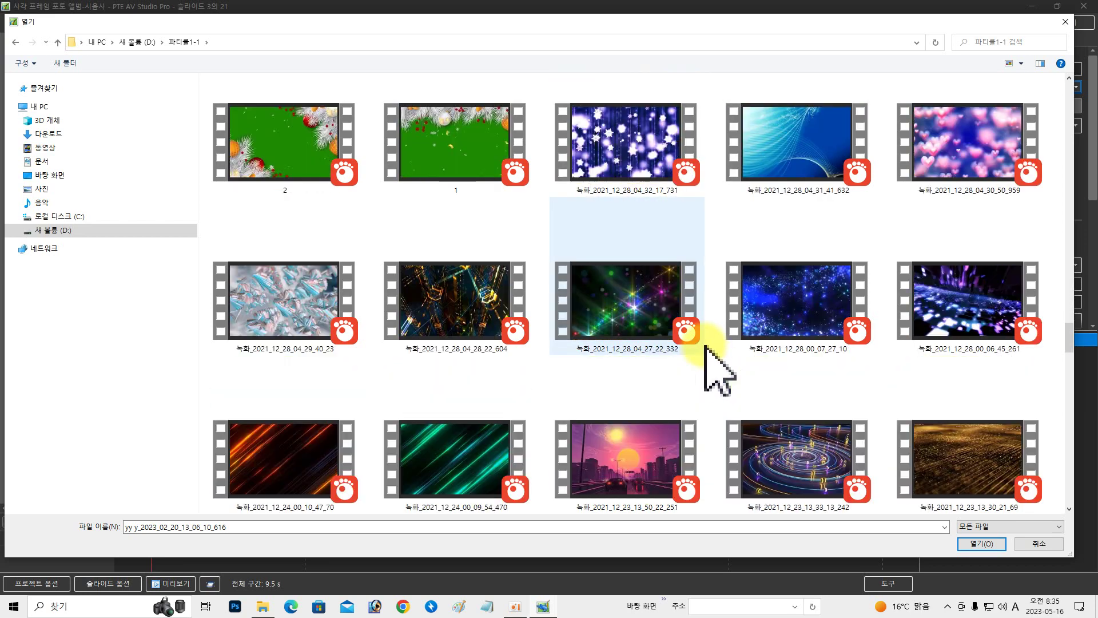
pyautogui.scroll(-2, 706, 346)
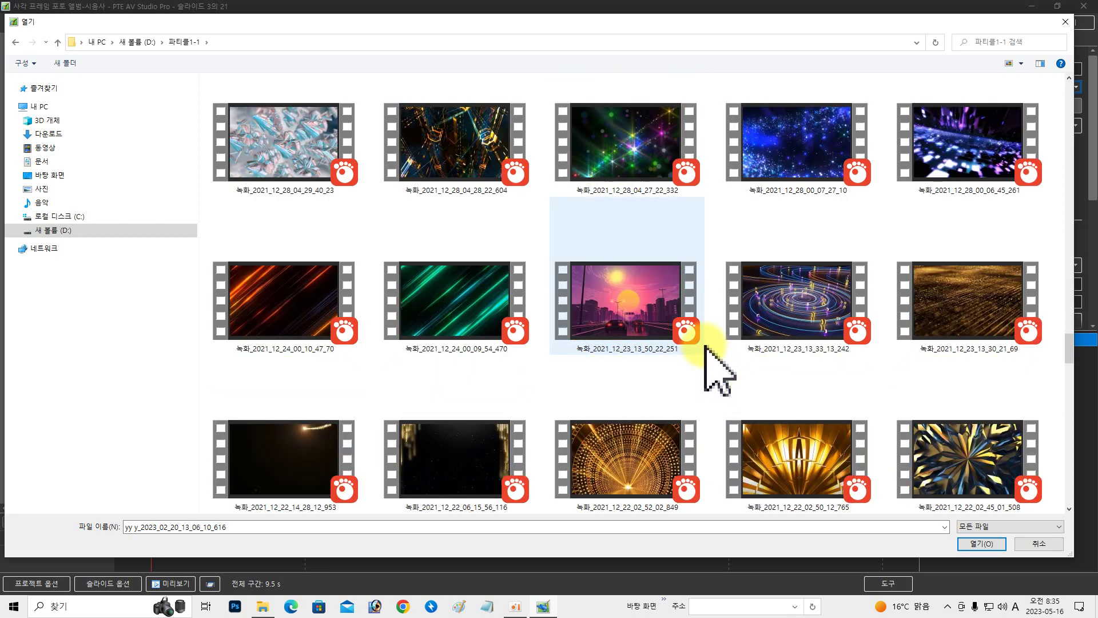
pyautogui.scroll(2, 705, 346)
pyautogui.click(689, 317)
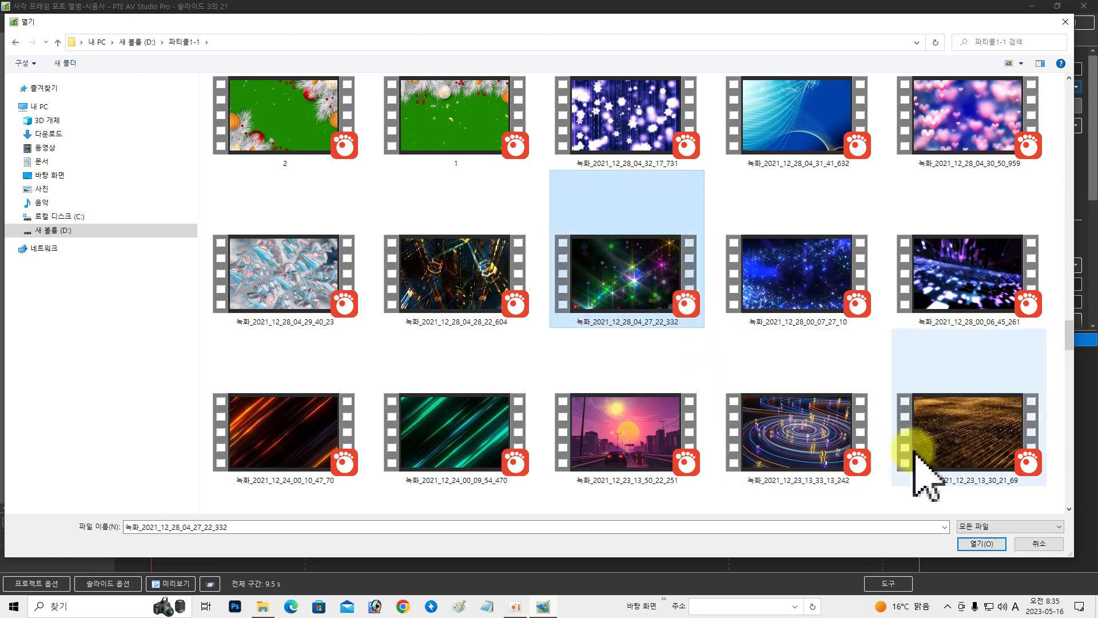
pyautogui.click(981, 543)
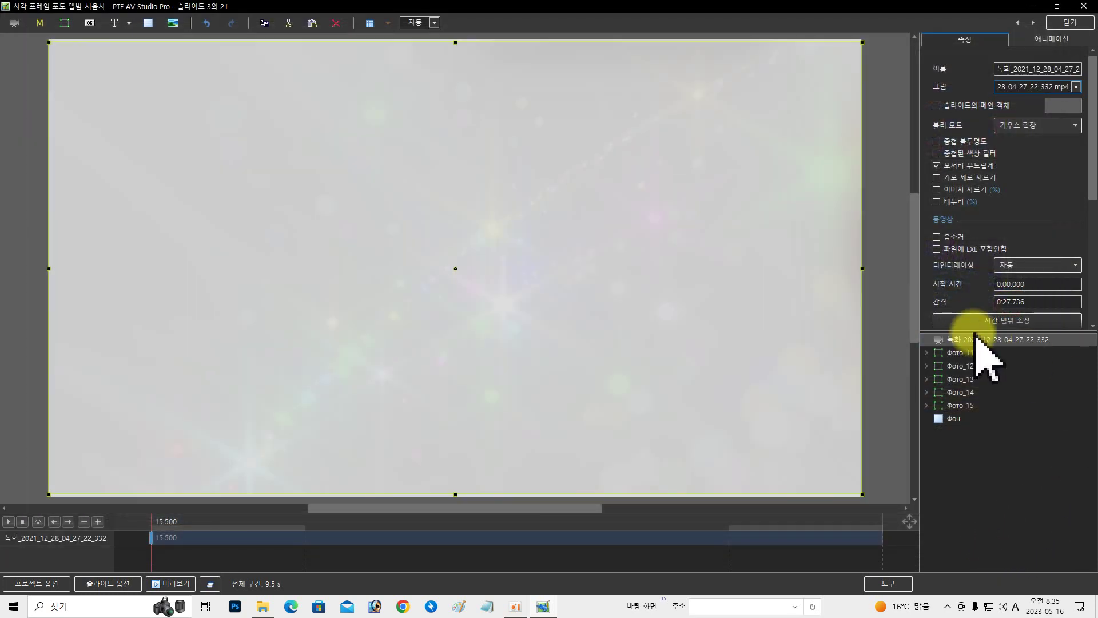
# Play slide 3's animation from near its start to check the particle overlay video, stopping partway through.
pyautogui.moveTo(351, 533); pyautogui.dragTo(7, 527)
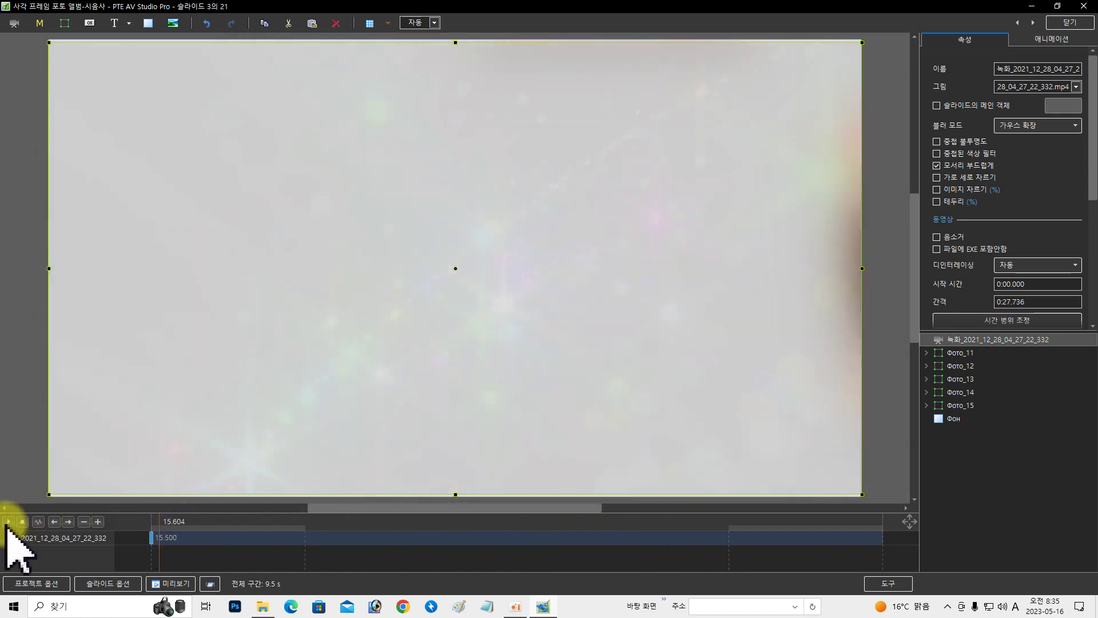
pyautogui.click(8, 522)
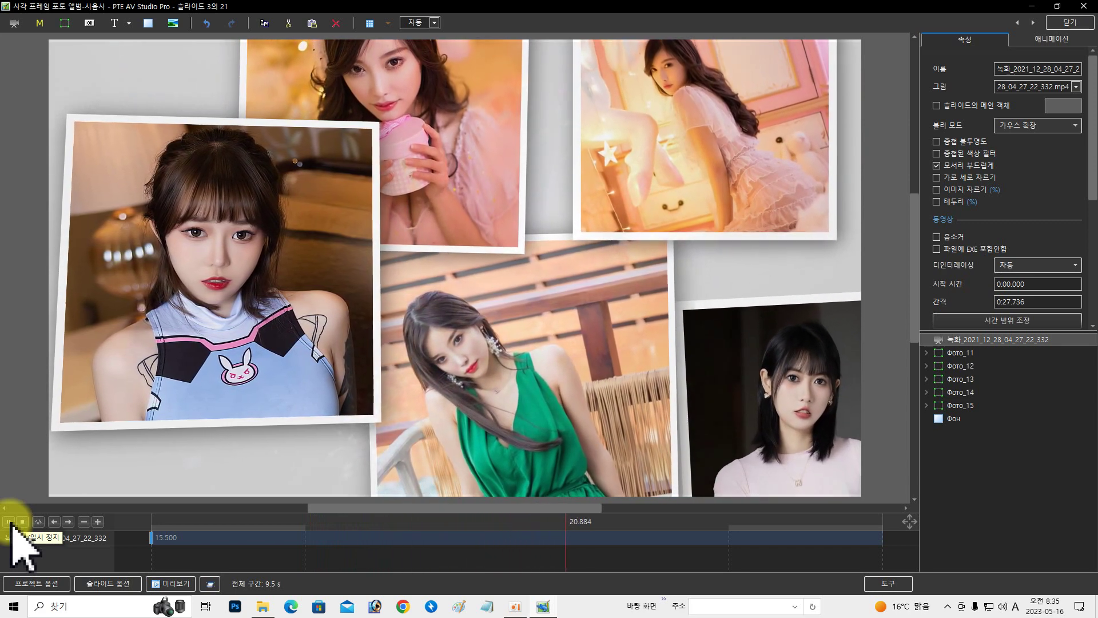
pyautogui.click(21, 521)
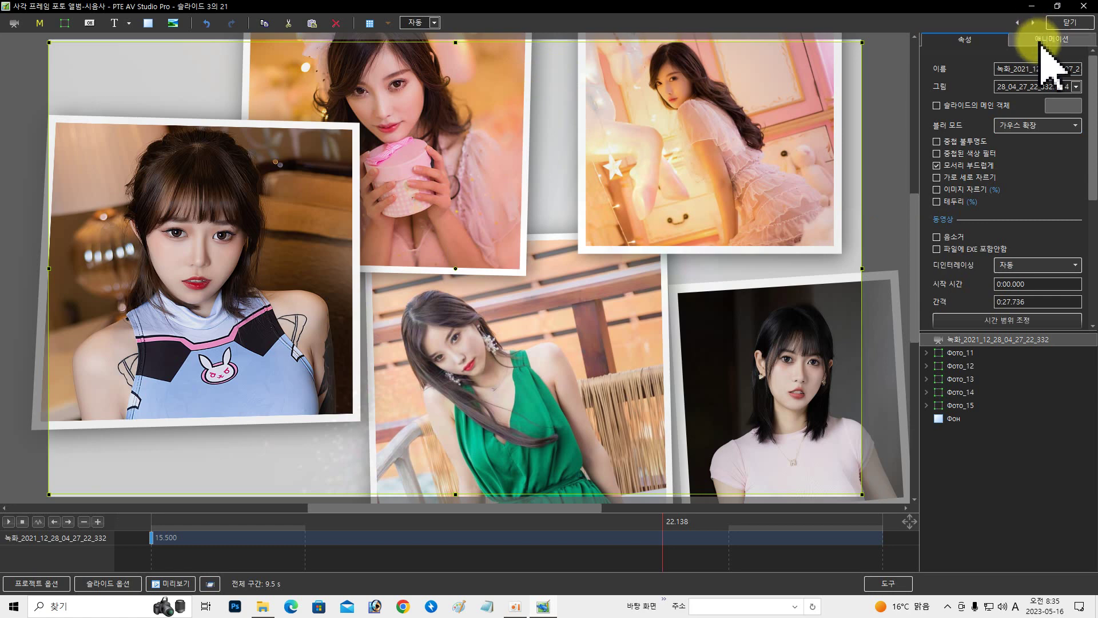
# Set the opacity of the particle overlay video to 17 in its animation settings.
pyautogui.click(1039, 41)
pyautogui.scroll(-2, 988, 194)
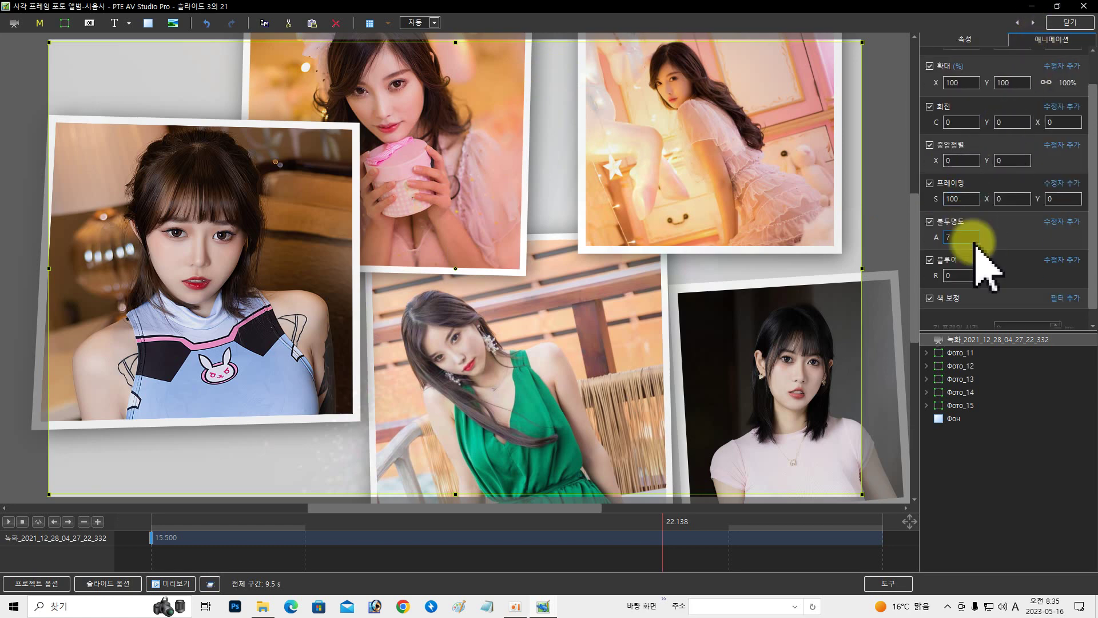
pyautogui.moveTo(932, 241); pyautogui.dragTo(938, 241)
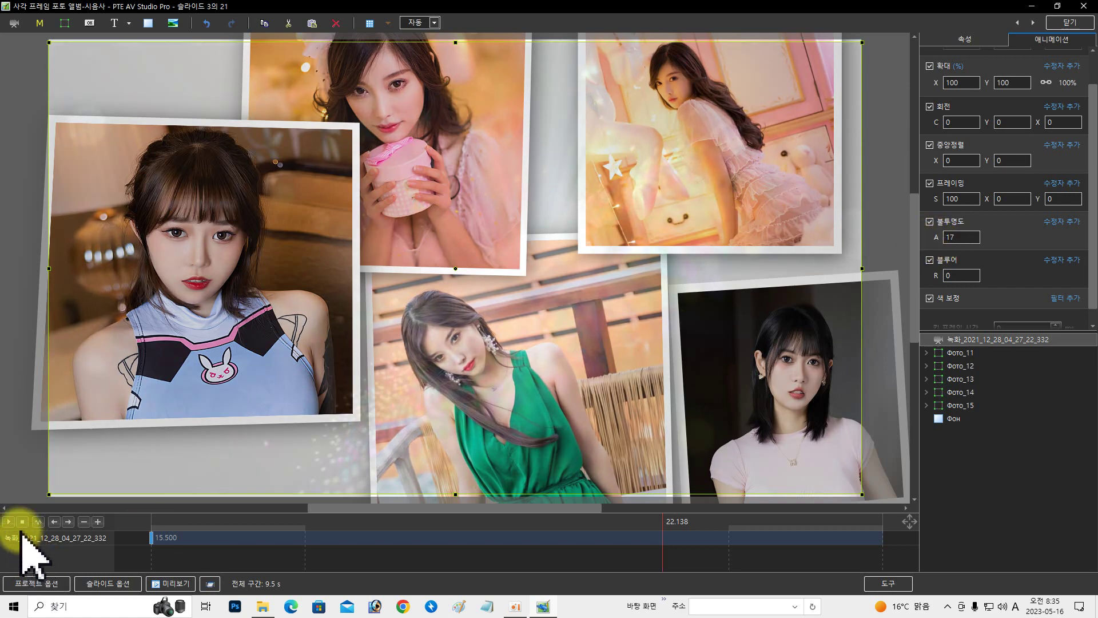
# Play slide 3's animation again and undo the opacity change and the replacement of the leaks_0 video.
pyautogui.click(23, 521)
pyautogui.click(10, 521)
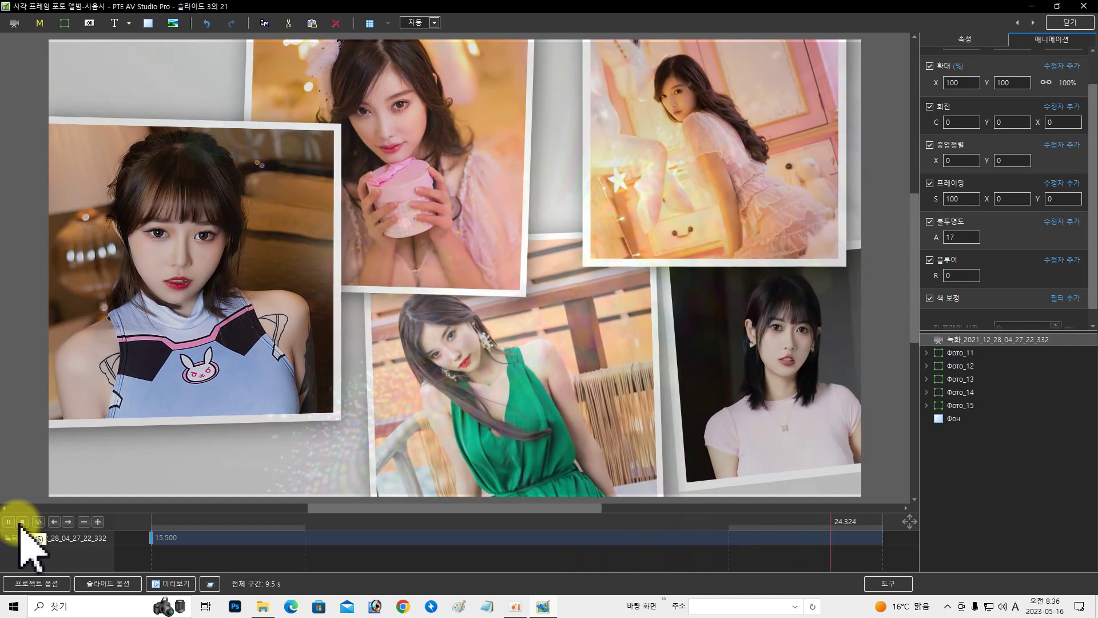
pyautogui.click(22, 521)
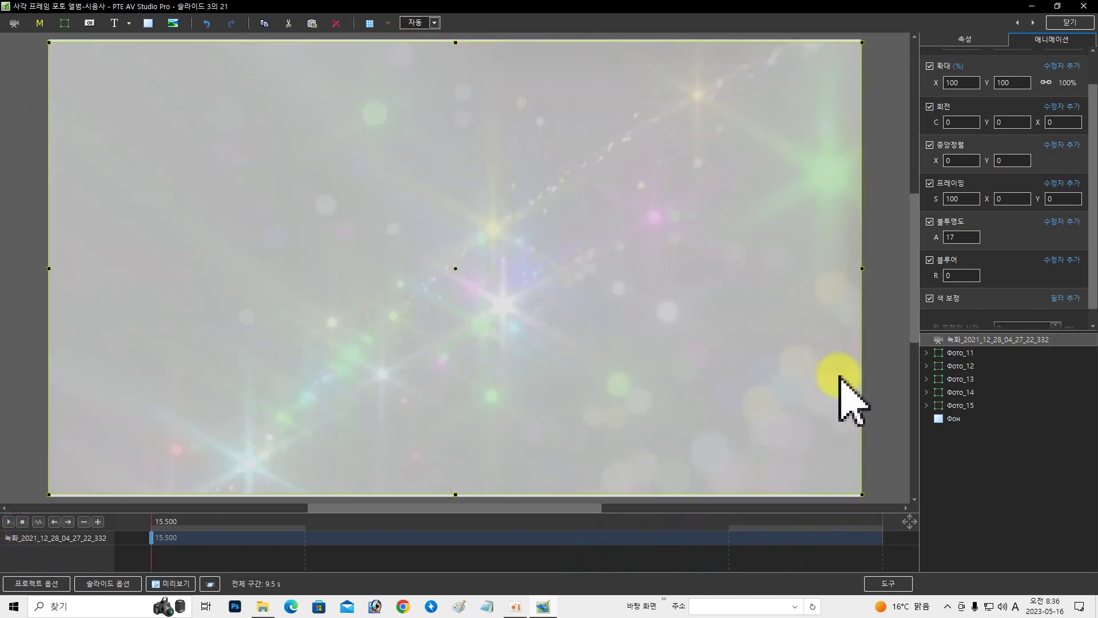
pyautogui.click(206, 23)
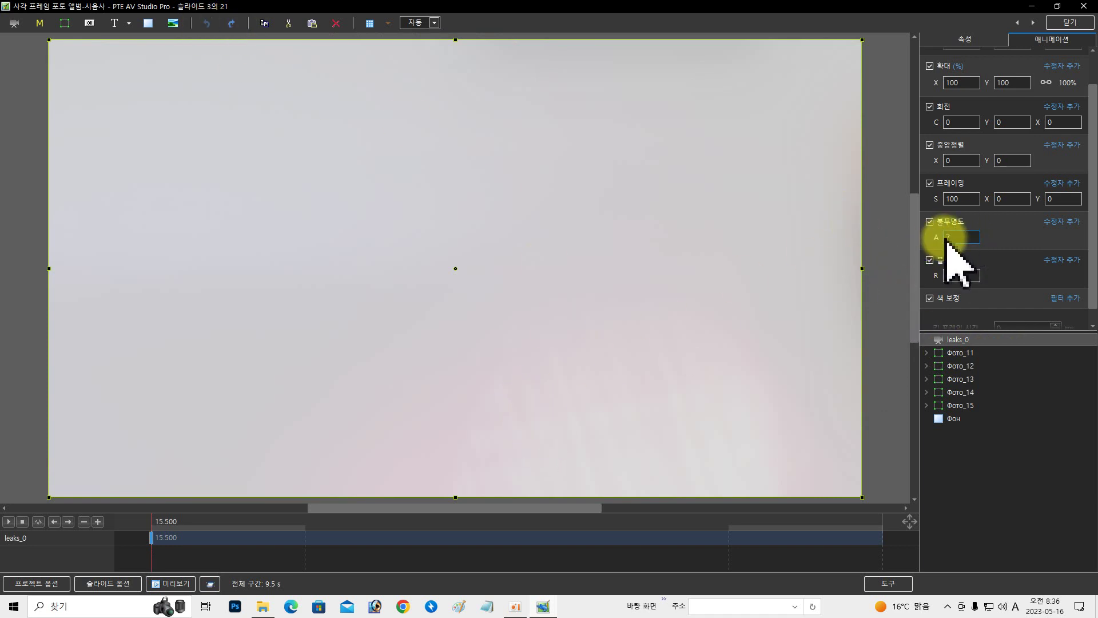
# Try an opacity of 56 for the leaks_0 video with the playhead at about 21.1 s, and play the animation.
pyautogui.moveTo(392, 527); pyautogui.dragTo(586, 527)
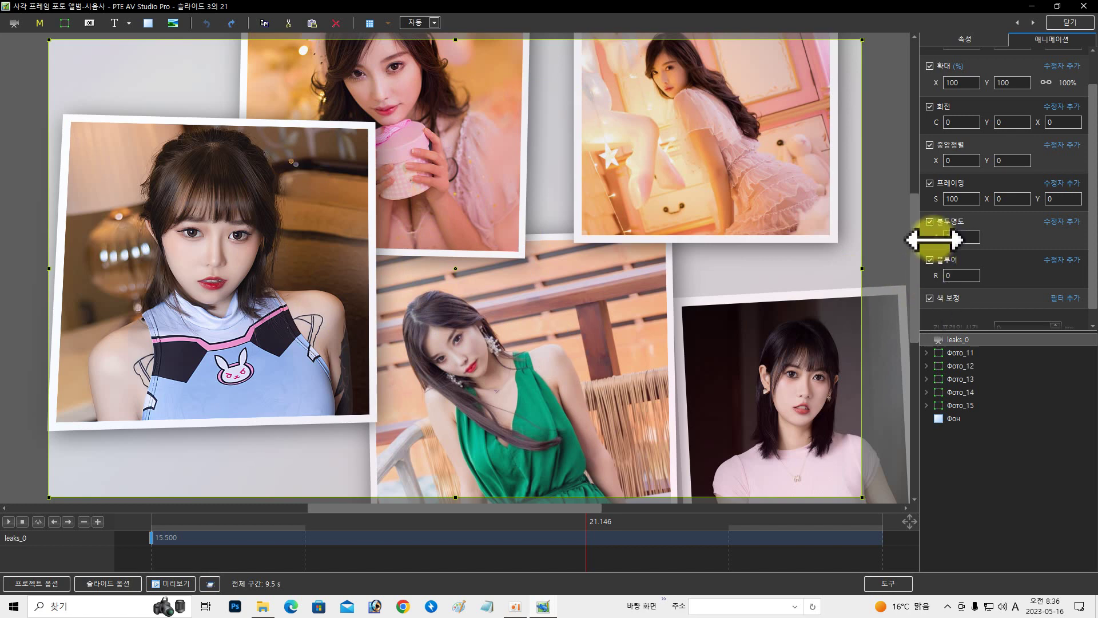
pyautogui.moveTo(937, 239); pyautogui.dragTo(917, 252)
pyautogui.click(9, 521)
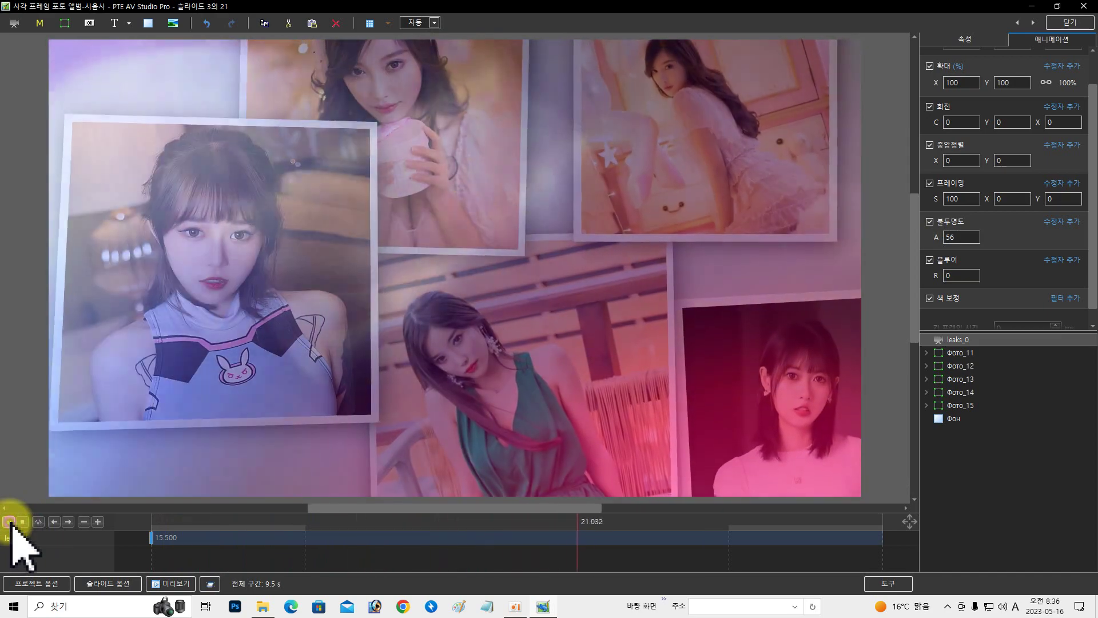
pyautogui.click(8, 521)
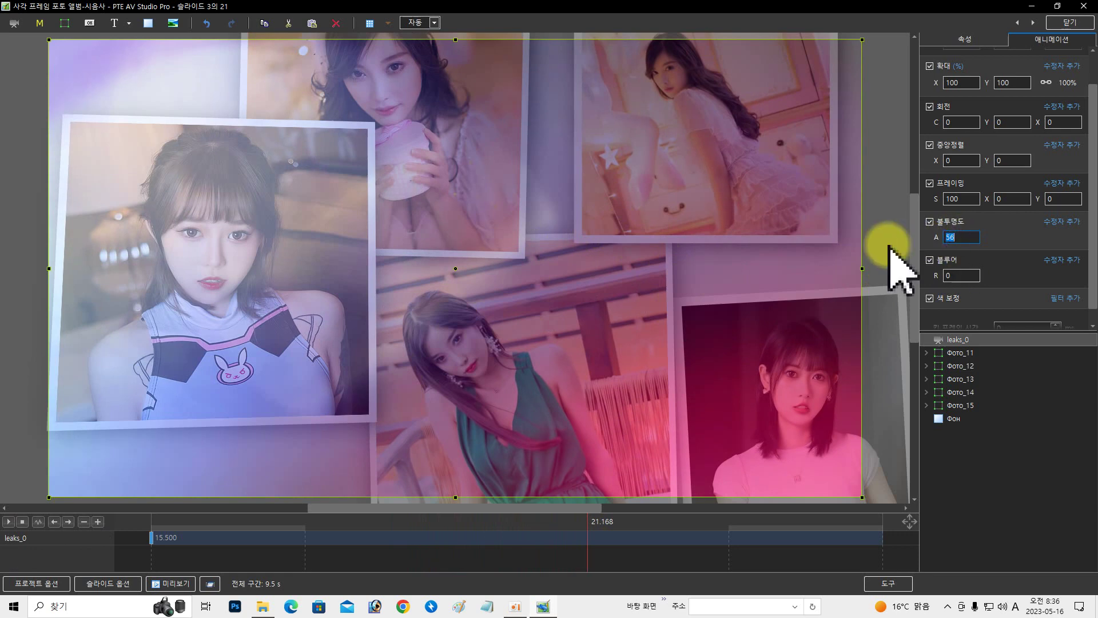
# Set the leaks_0 video's opacity to 7 and close the object editor.
pyautogui.write('7')
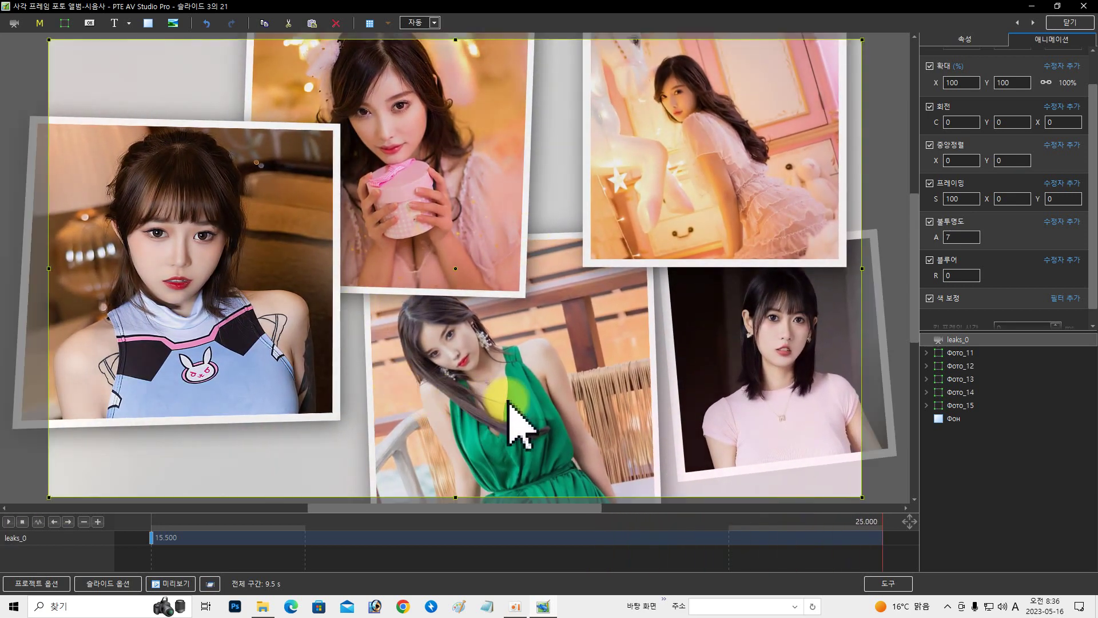
pyautogui.click(1056, 24)
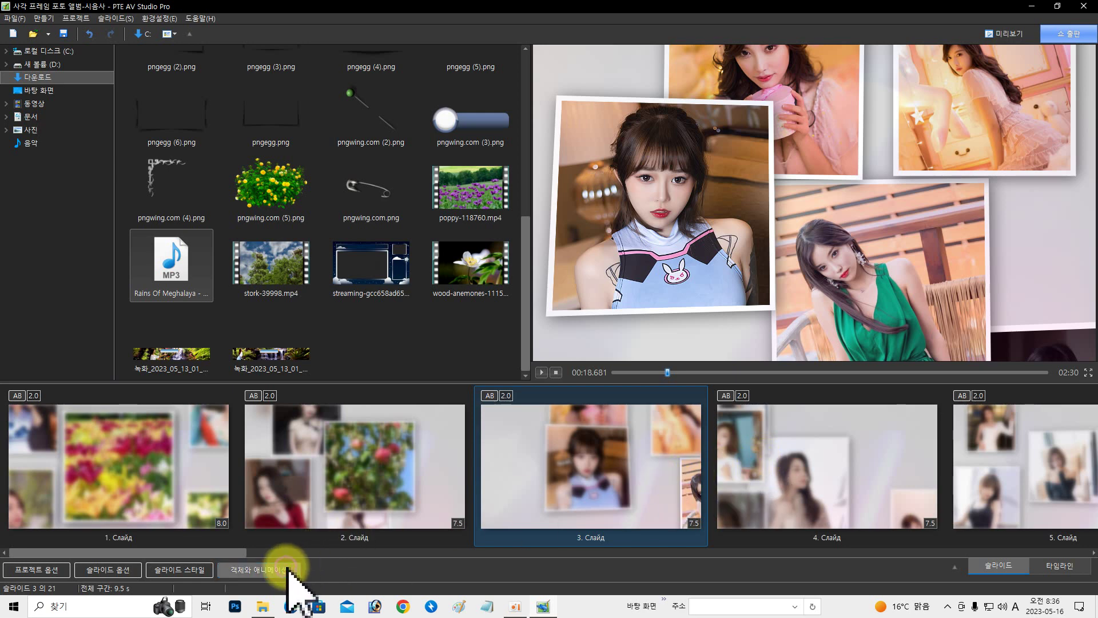
# Reopen slide 3's objects and animation editor and replace the Фото_14 image with 캡처_2023_04_02_11_58_00_631.
pyautogui.click(258, 570)
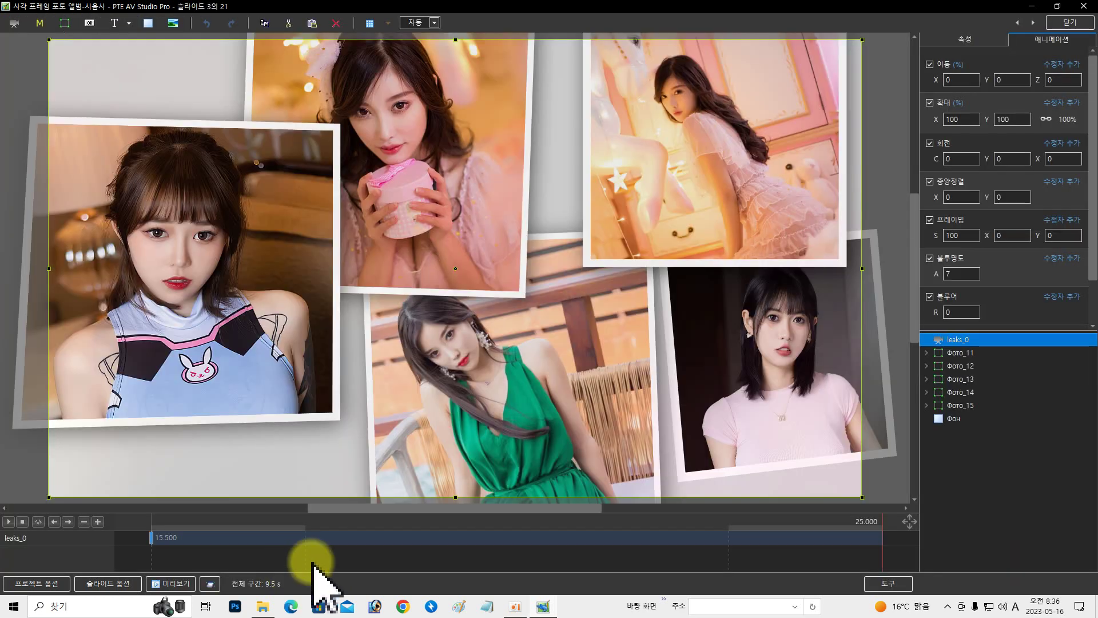
pyautogui.click(926, 392)
pyautogui.click(963, 457)
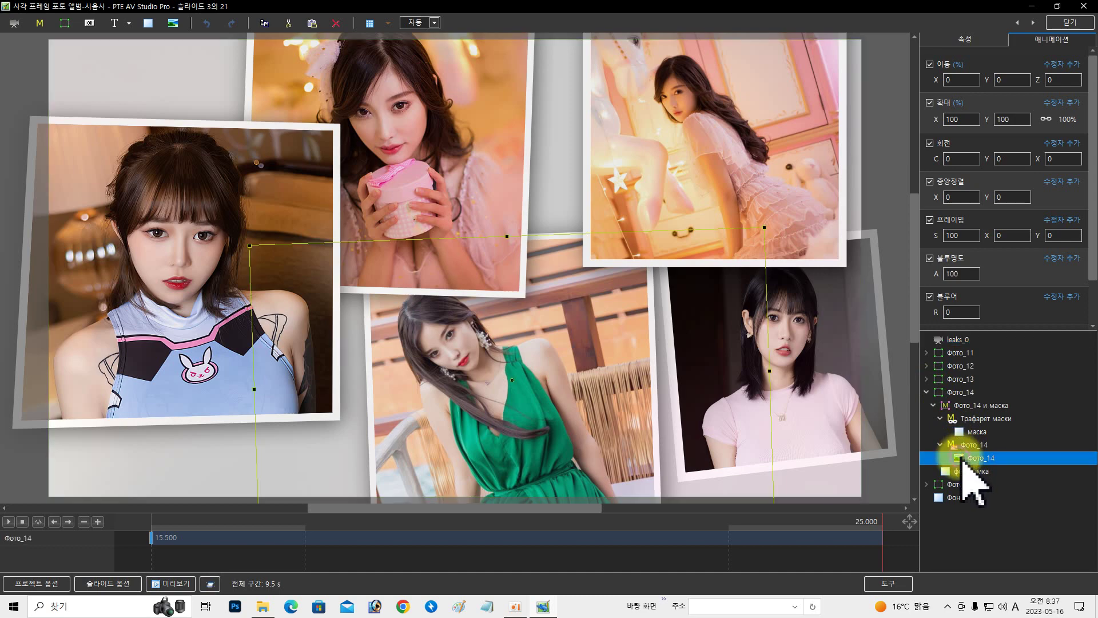
pyautogui.click(965, 40)
pyautogui.click(1069, 86)
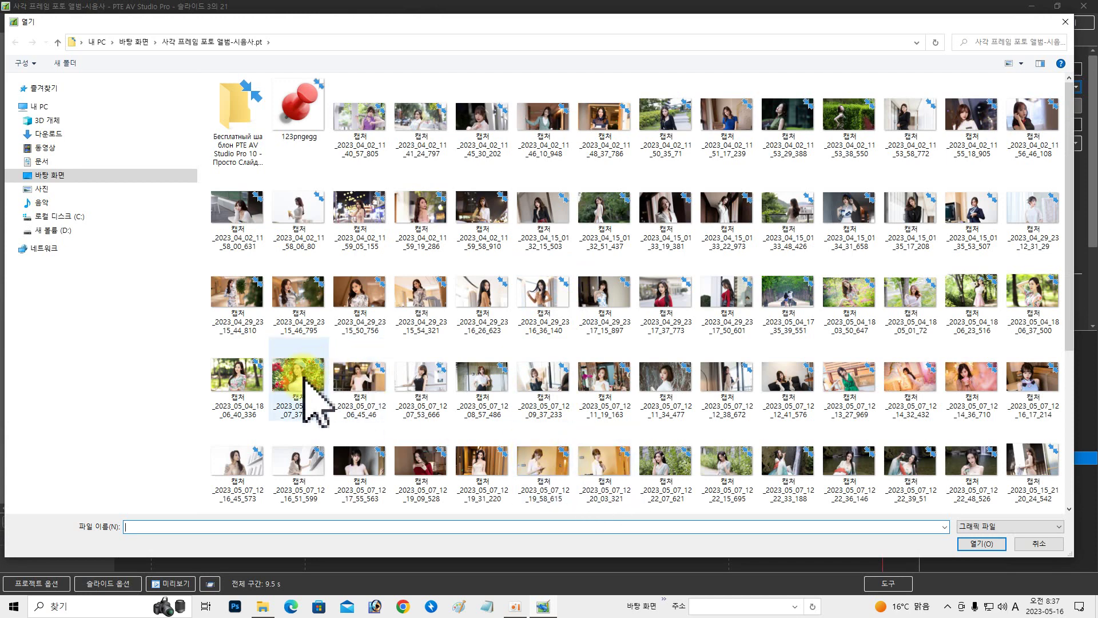
pyautogui.click(260, 235)
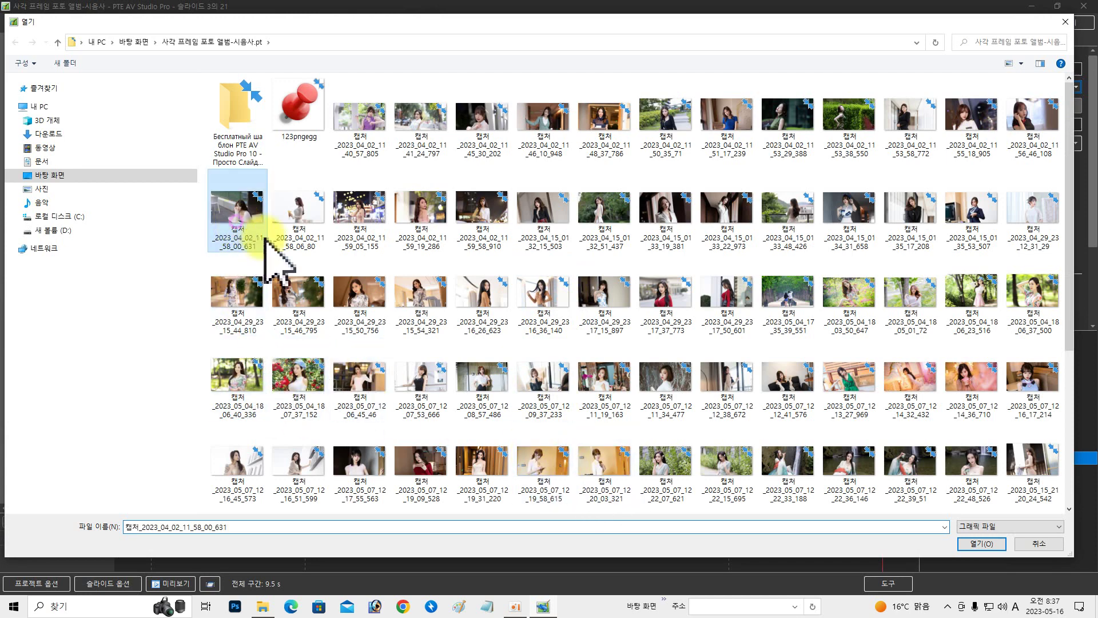
pyautogui.click(981, 543)
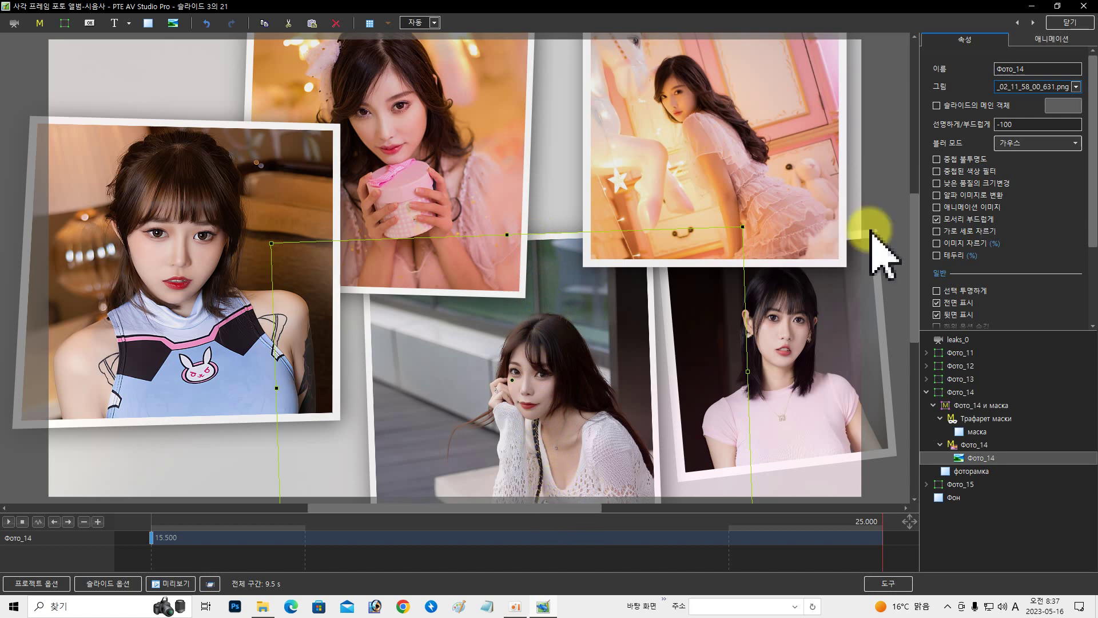
# Shift the new Фото_14 image to X position -12 inside its frame and collapse the Фото_14 object group.
pyautogui.click(1036, 41)
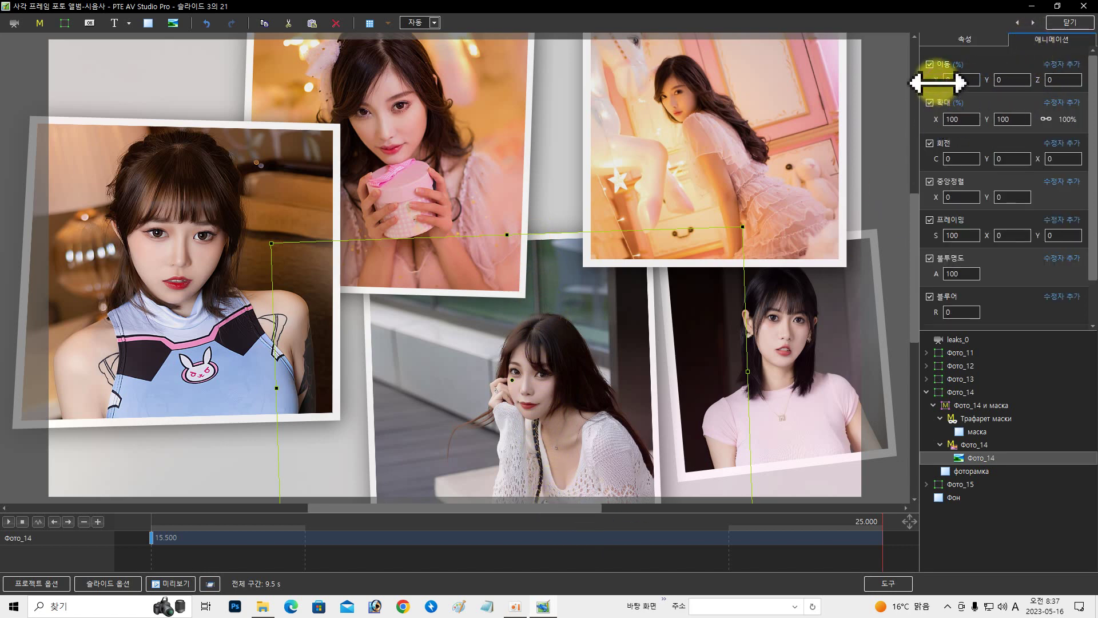
pyautogui.moveTo(938, 84)
pyautogui.mouseDown()
pyautogui.moveTo(914, 88)
pyautogui.moveTo(949, 81)
pyautogui.moveTo(910, 83)
pyautogui.moveTo(956, 83)
pyautogui.moveTo(927, 80)
pyautogui.mouseUp()
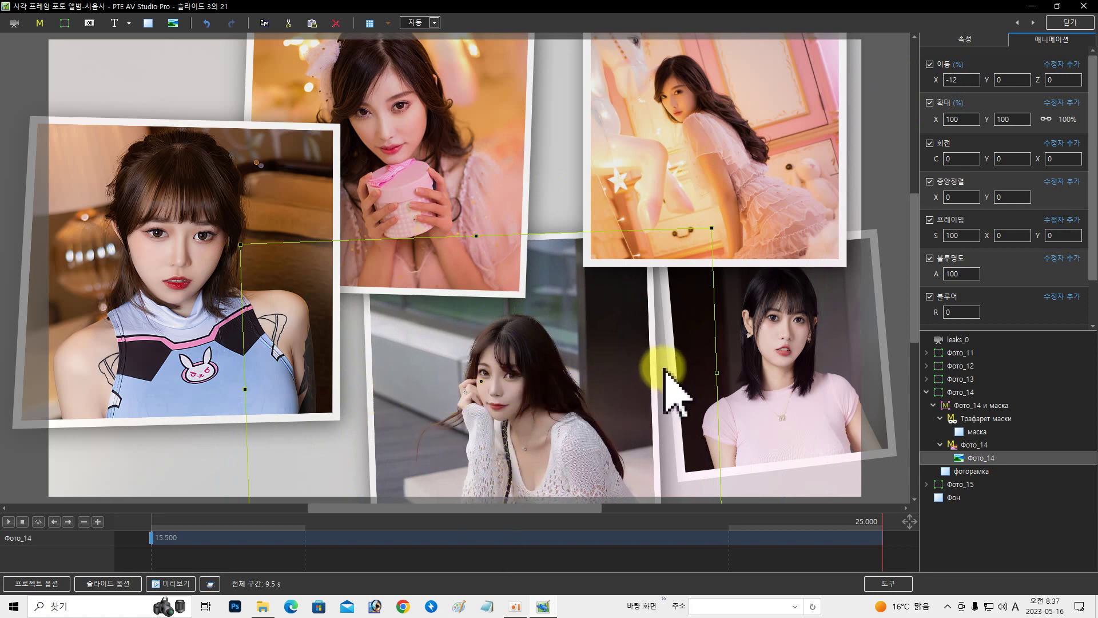
pyautogui.click(929, 393)
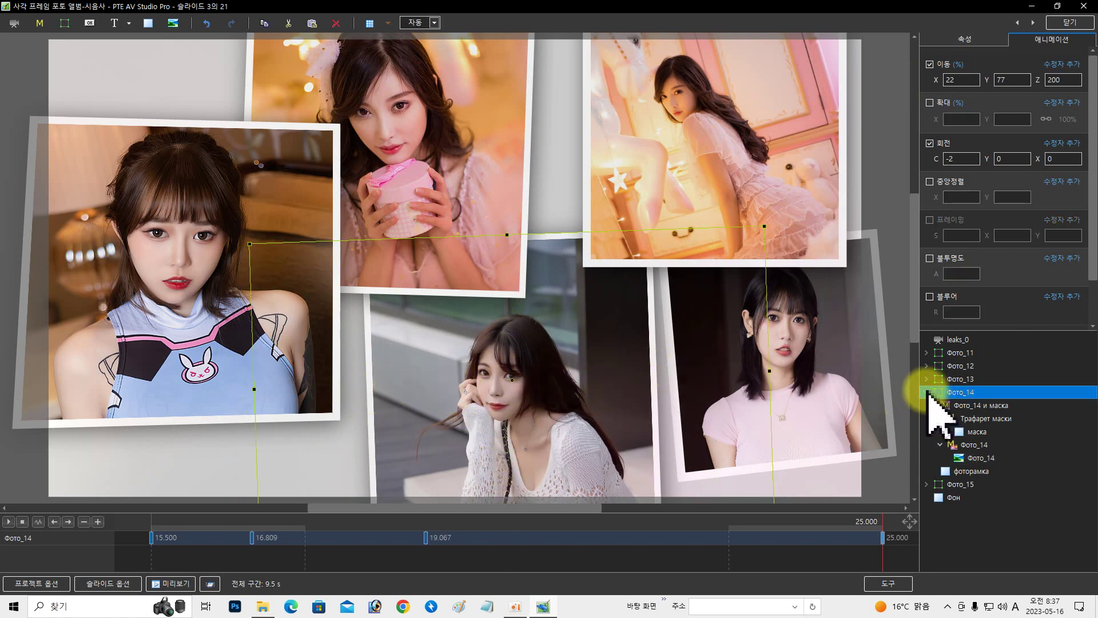
pyautogui.click(927, 392)
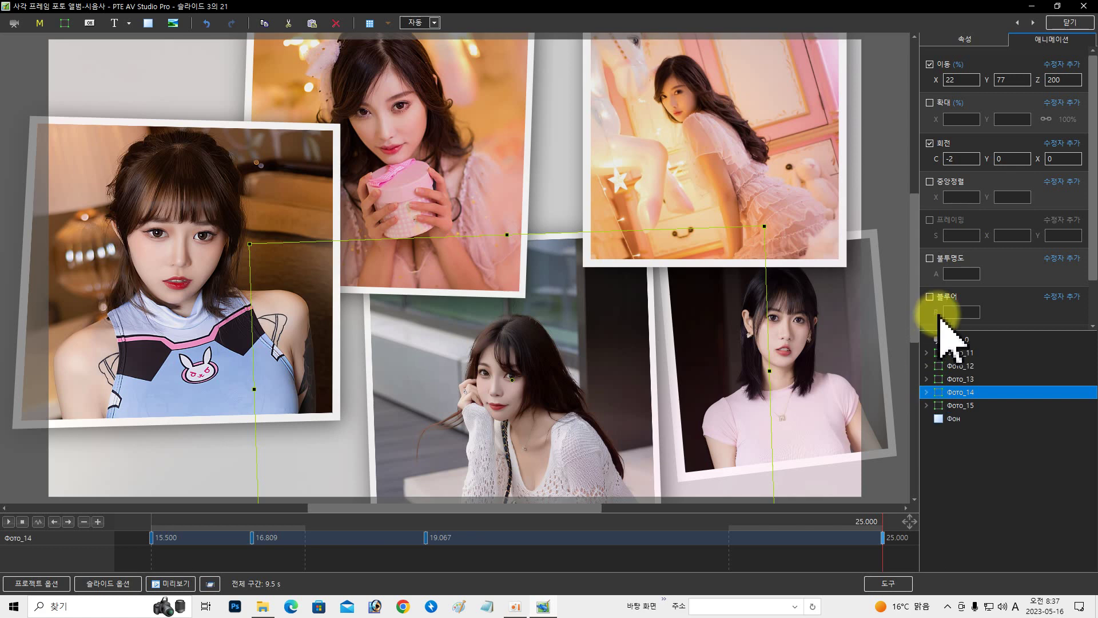
pyautogui.scroll(3, 917, 291)
pyautogui.scroll(-3, 915, 292)
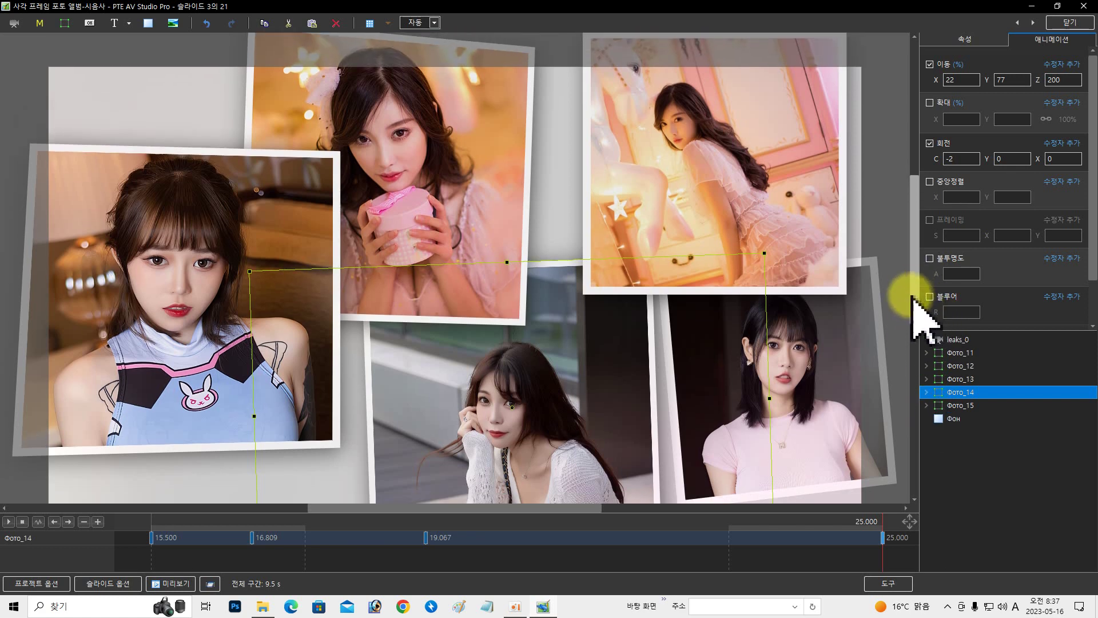